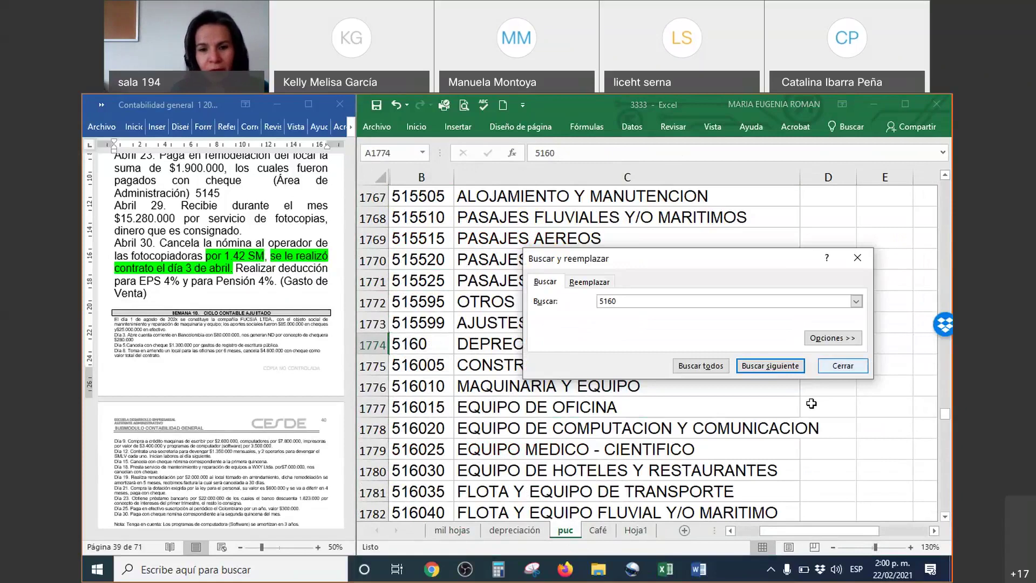
Step: Review the subaccounts under account 5160 DEPRECIACIONES in the puc sheet, from buildings to computer equipment
{"action": "scroll", "coordinate": [274, 406], "scroll_direction": "down", "scroll_amount": 1}
{"action": "left_click", "coordinate": [547, 365]}
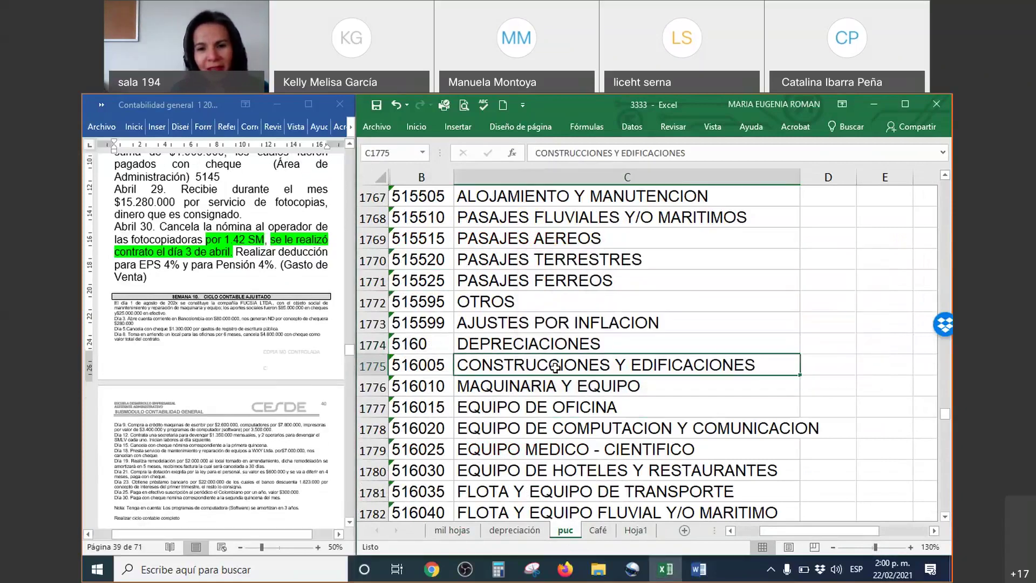
{"action": "scroll", "coordinate": [546, 304], "scroll_direction": "down", "scroll_amount": 1}
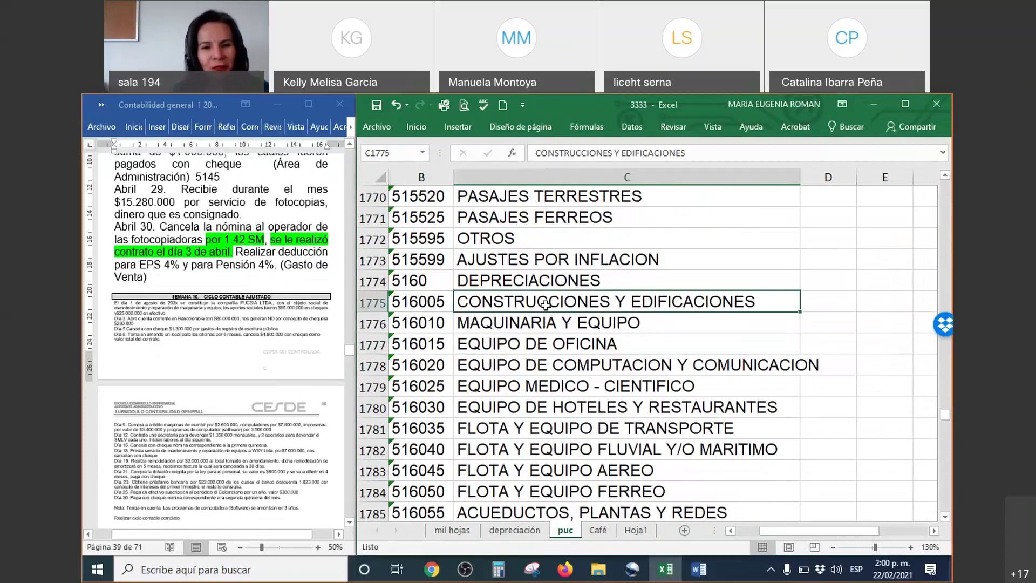
{"action": "key", "text": "Down"}
{"action": "key", "text": "Down"}
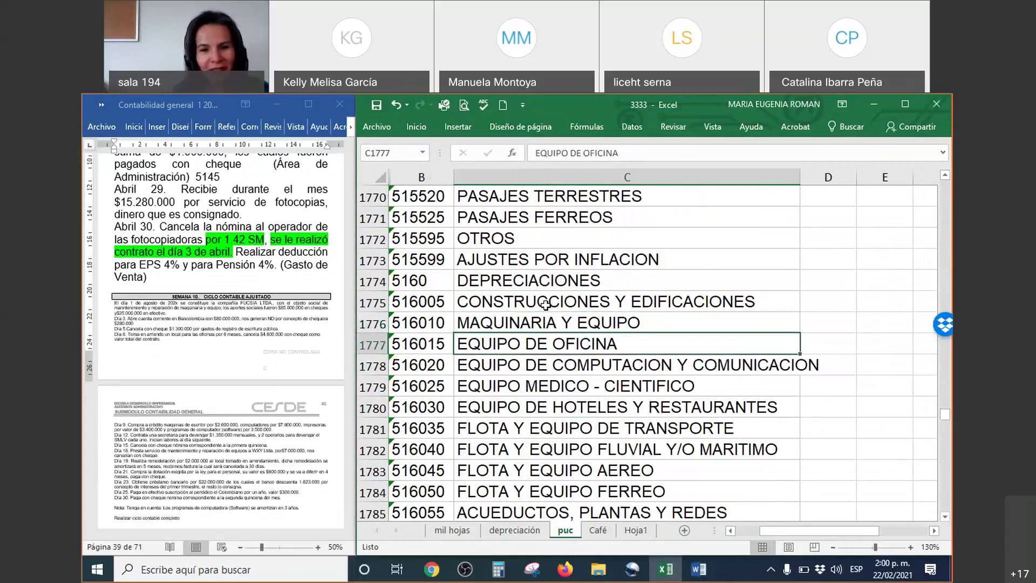
{"action": "key", "text": "Down"}
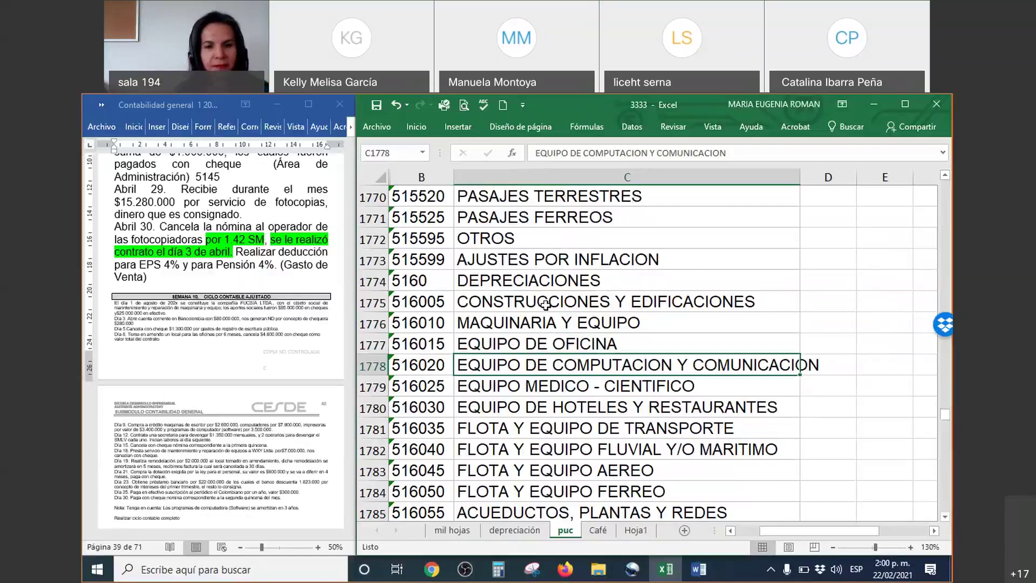
{"action": "left_click", "coordinate": [517, 348]}
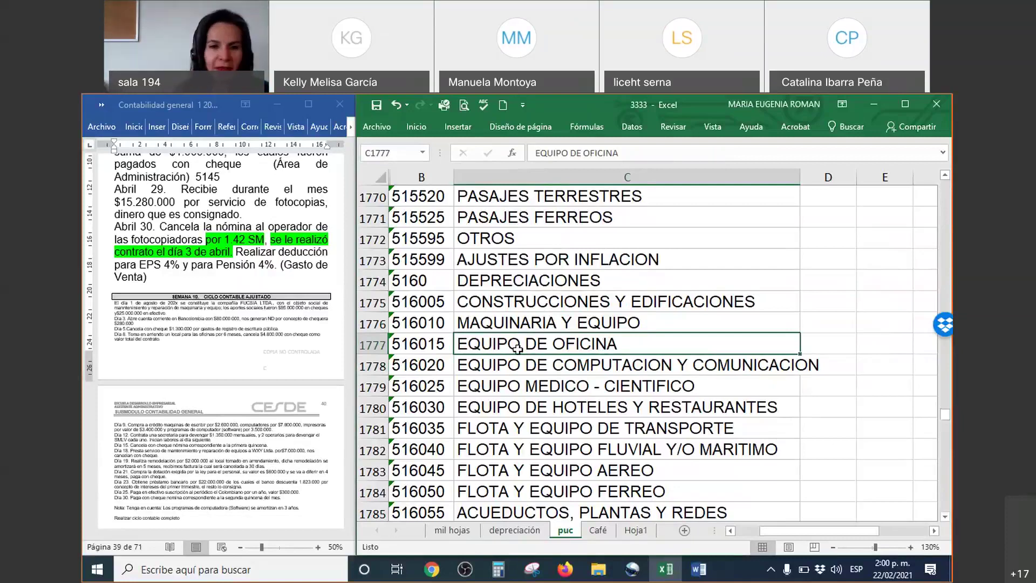
Step: Search the puc sheet for account 1592
{"action": "key", "text": "ctrl+b"}
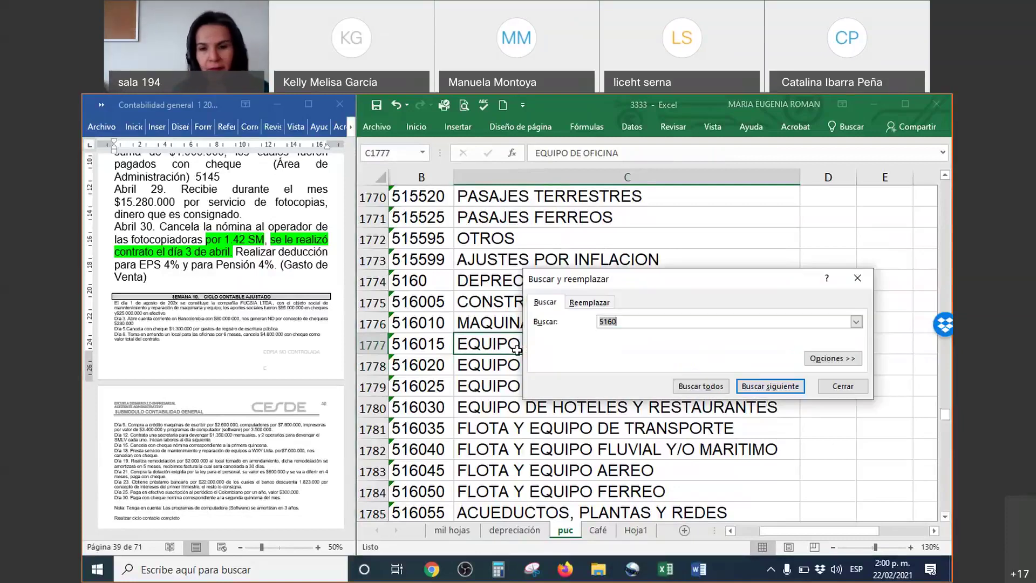
{"action": "key", "text": "BackSpace"}
{"action": "key", "text": "BackSpace"}
{"action": "key", "text": "BackSpace"}
{"action": "key", "text": "BackSpace"}
{"action": "type", "text": "1592"}
{"action": "key", "text": "Return"}
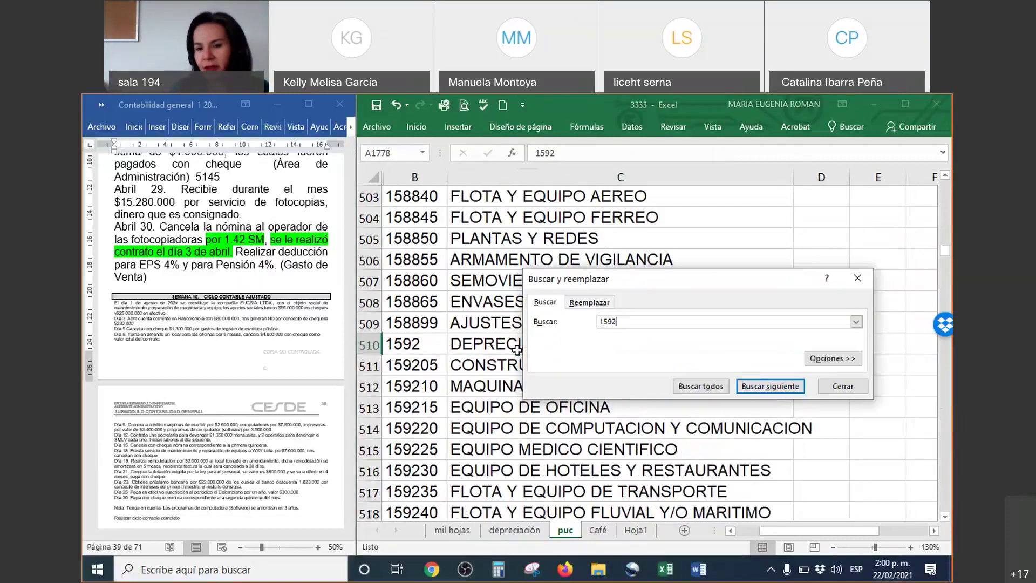
{"action": "left_click", "coordinate": [843, 385]}
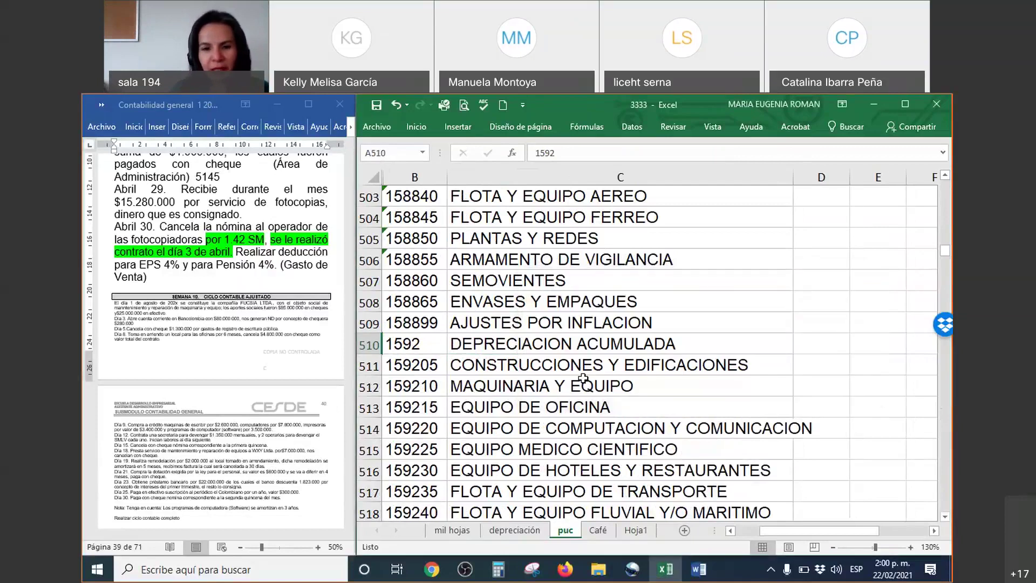
Step: Review the subaccounts under 1592 DEPRECIACION ACUMULADA, from buildings to computer and communication equipment
{"action": "left_click", "coordinate": [413, 344]}
{"action": "scroll", "coordinate": [424, 242], "scroll_direction": "down", "scroll_amount": 2}
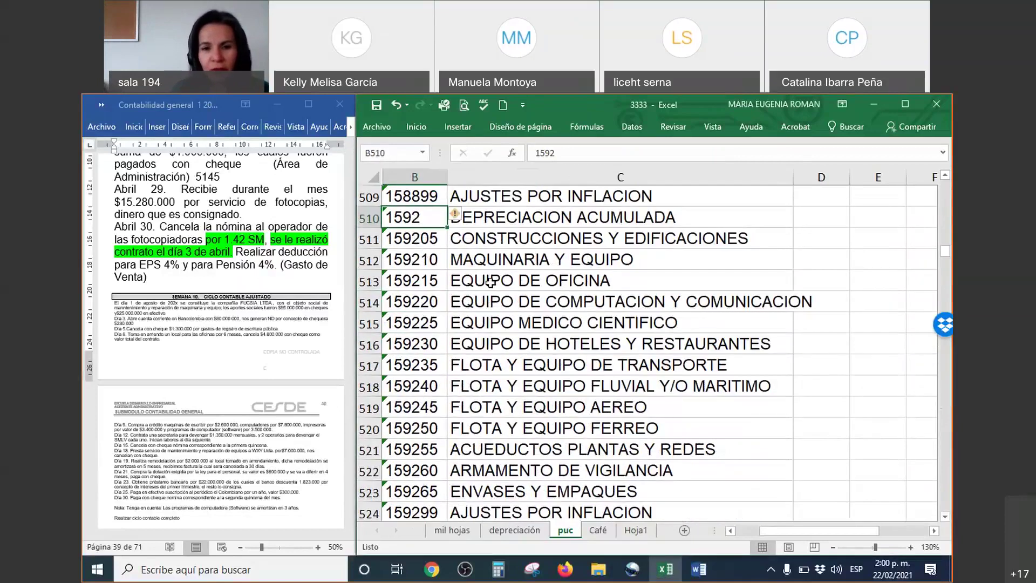
{"action": "left_click_drag", "start_coordinate": [424, 242], "coordinate": [531, 243]}
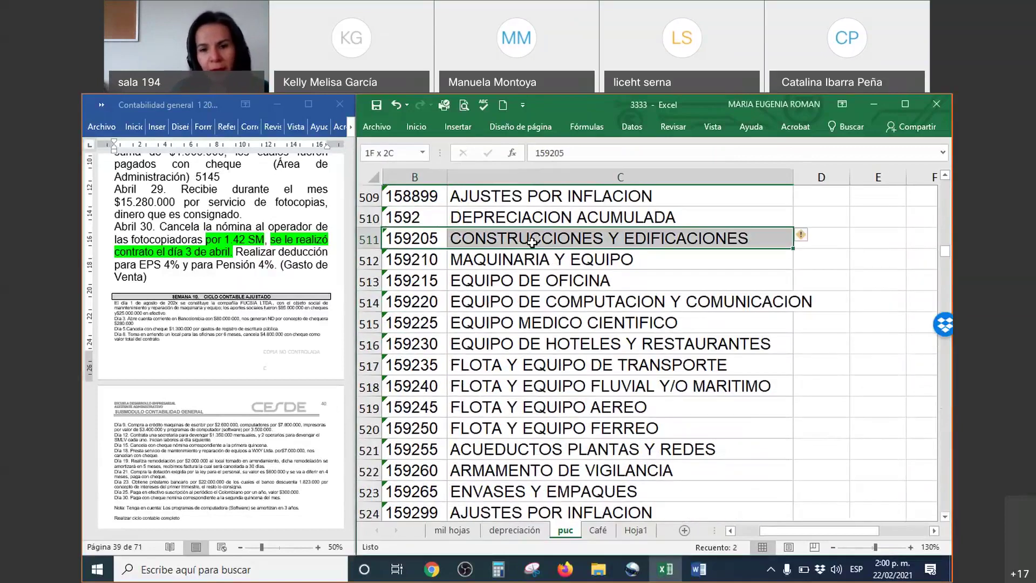
{"action": "left_click", "coordinate": [557, 260]}
{"action": "left_click", "coordinate": [551, 277]}
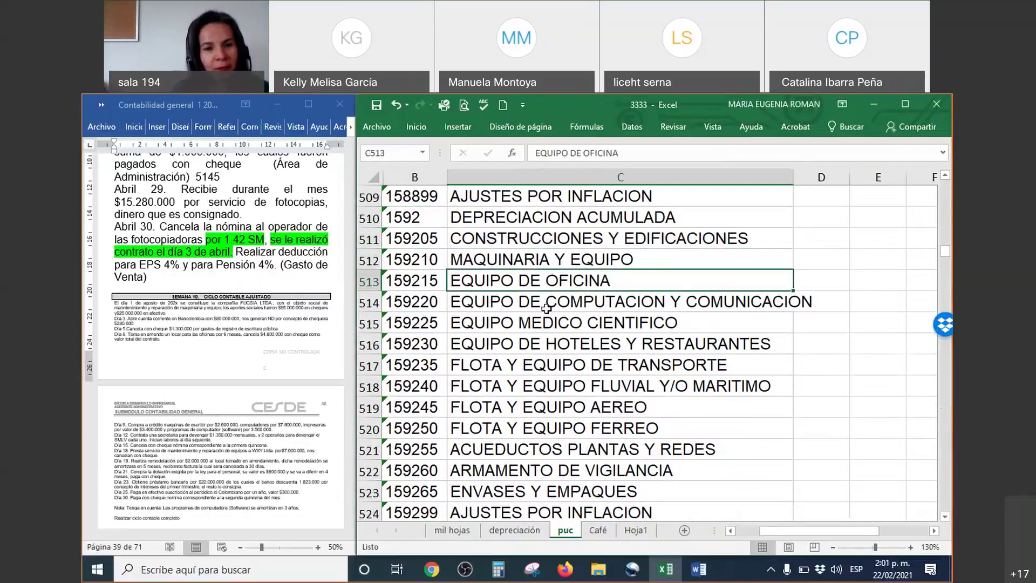
{"action": "left_click", "coordinate": [546, 306]}
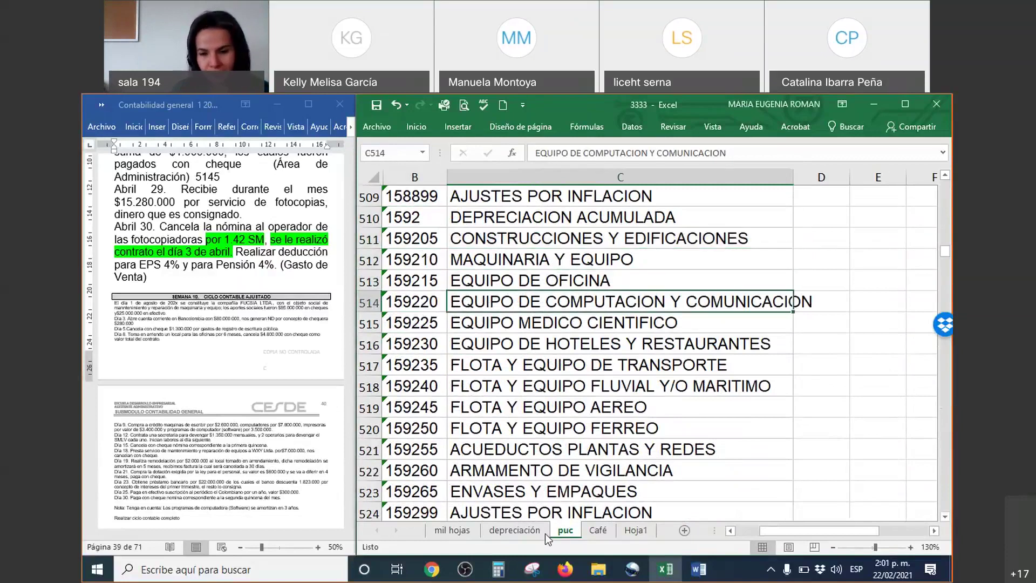
Step: On the mil hojas sheet, enter the heading "Maquinaria" in B57 below the 30//04 depreciation entry
{"action": "left_click", "coordinate": [453, 530]}
{"action": "left_click", "coordinate": [578, 426]}
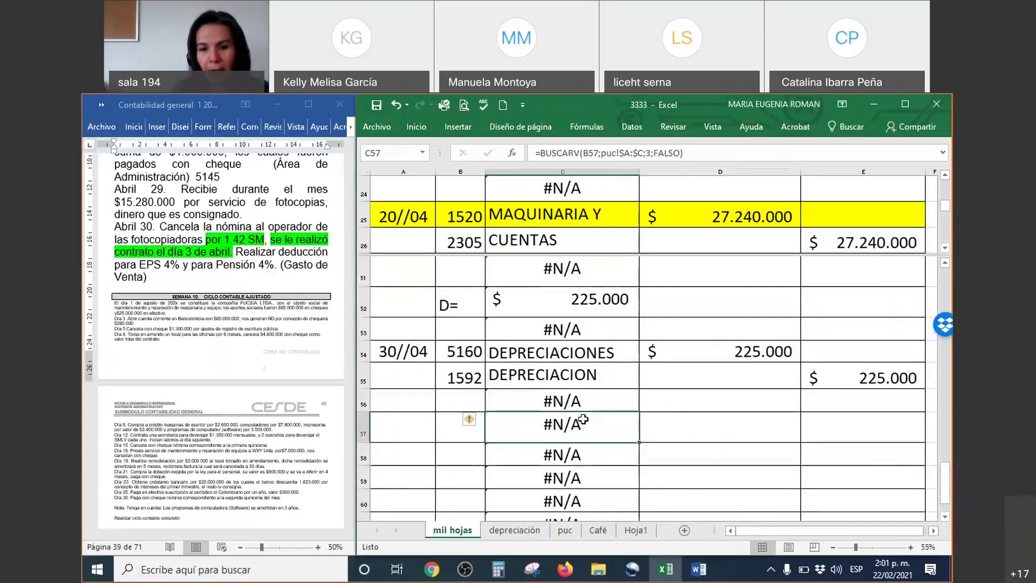
{"action": "scroll", "coordinate": [577, 426], "scroll_direction": "down", "scroll_amount": 1}
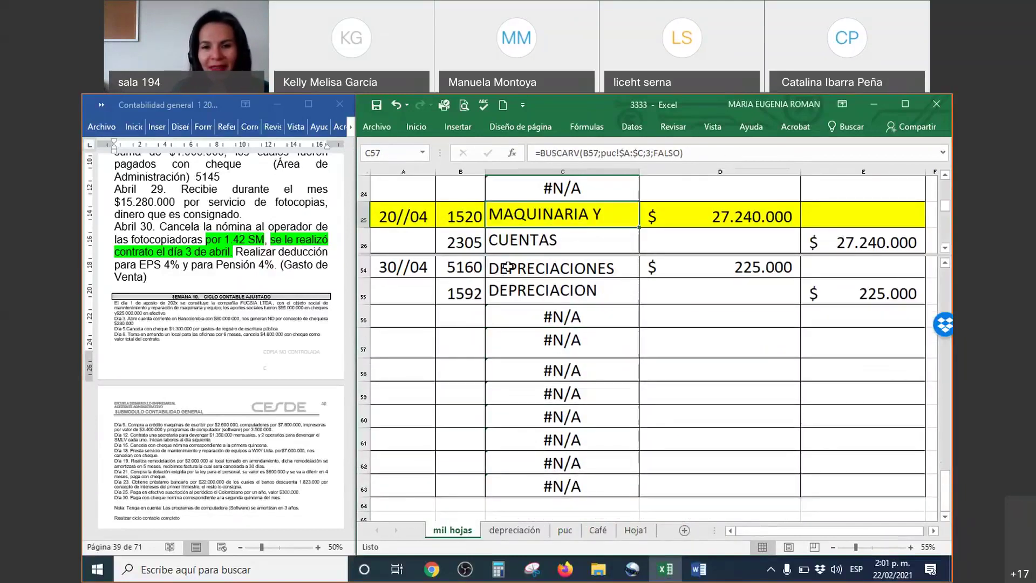
{"action": "left_click", "coordinate": [475, 332]}
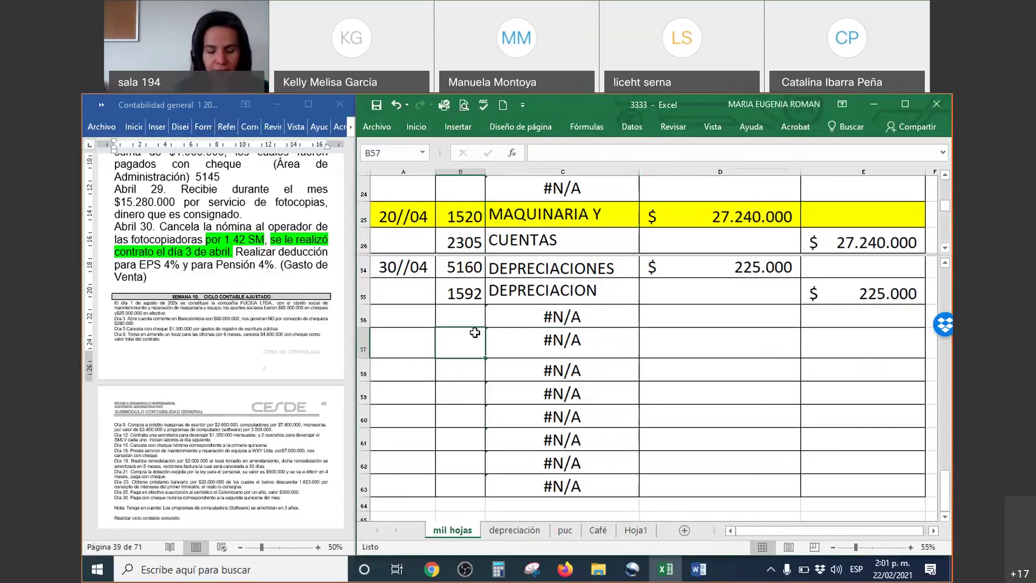
{"action": "type", "text": "Maqui"}
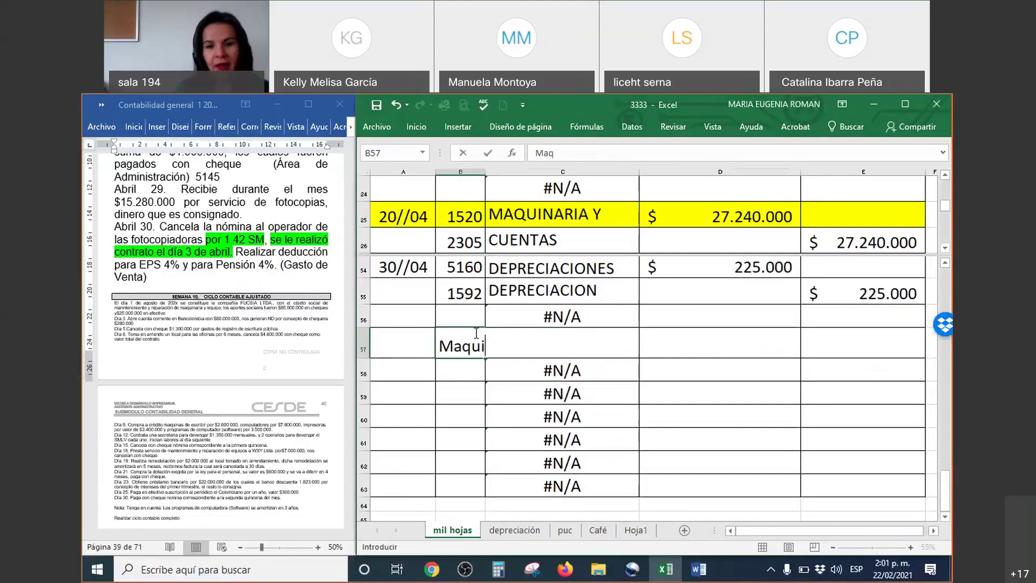
{"action": "type", "text": "naria"}
{"action": "key", "text": "Return"}
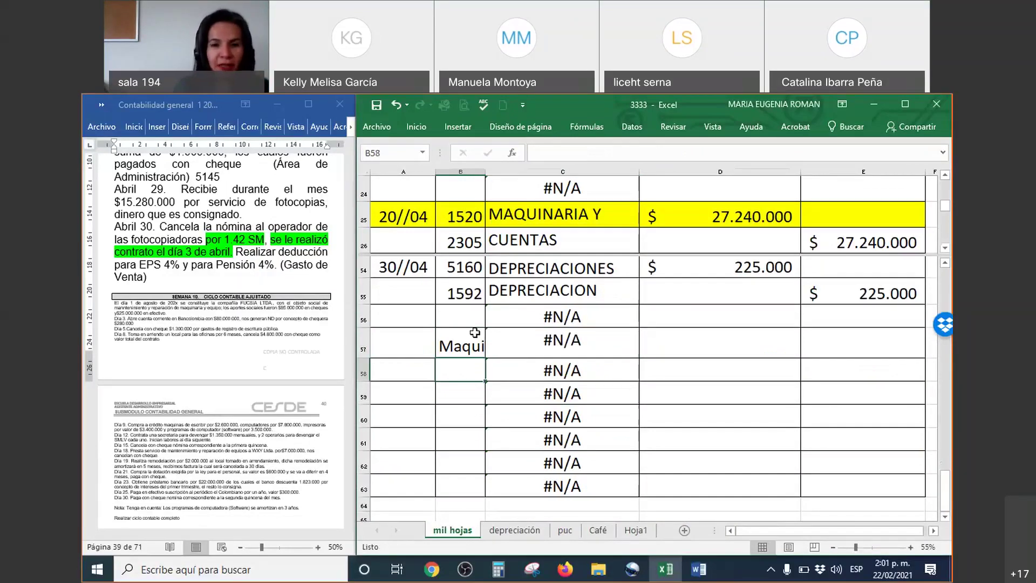
Step: Label B58 "Valor activos" and link C58 to the machinery debit amount in D25
{"action": "type", "text": "Valor activos"}
{"action": "key", "text": "Tab"}
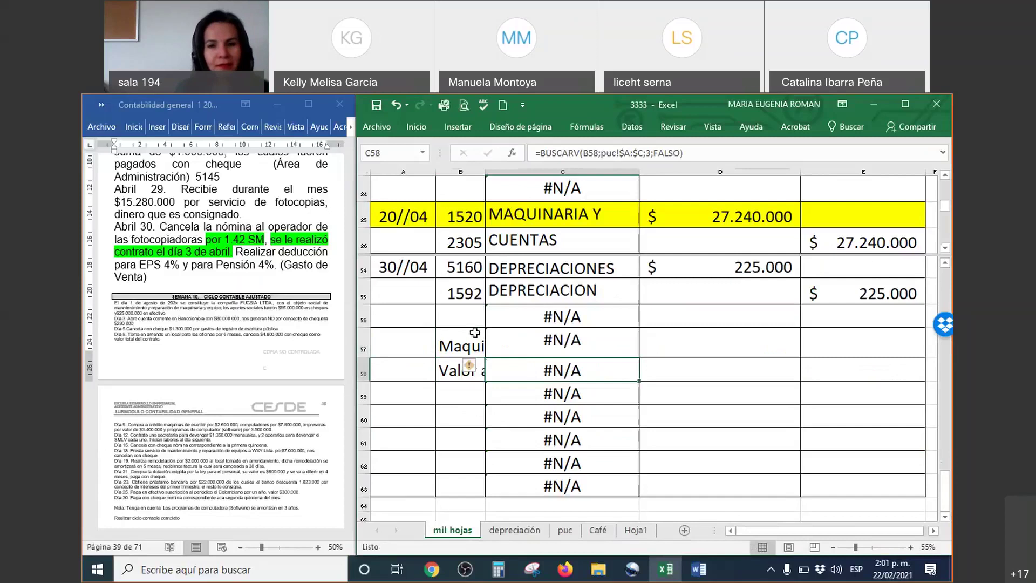
{"action": "type", "text": "+"}
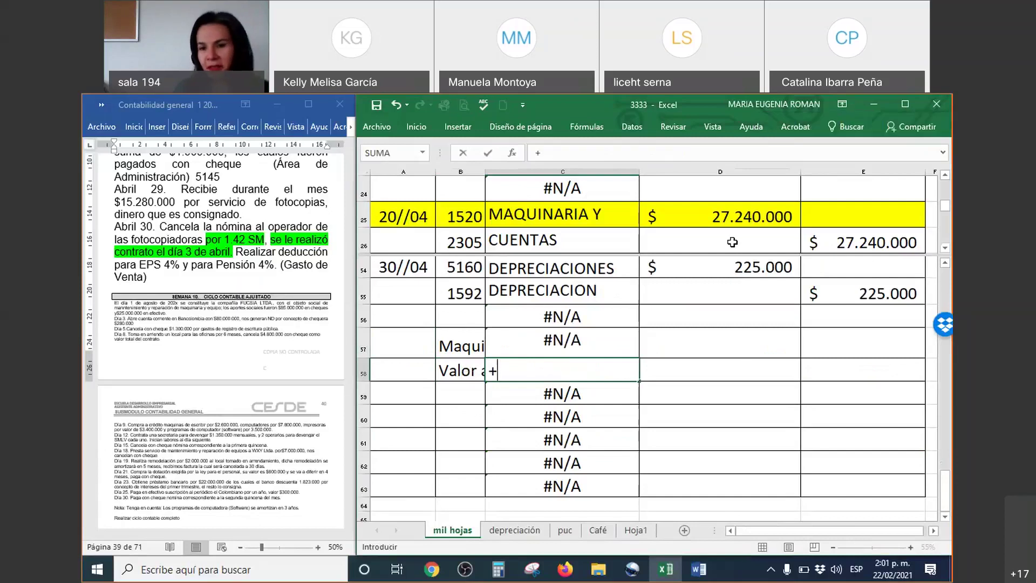
{"action": "left_click", "coordinate": [737, 213]}
{"action": "key", "text": "Return"}
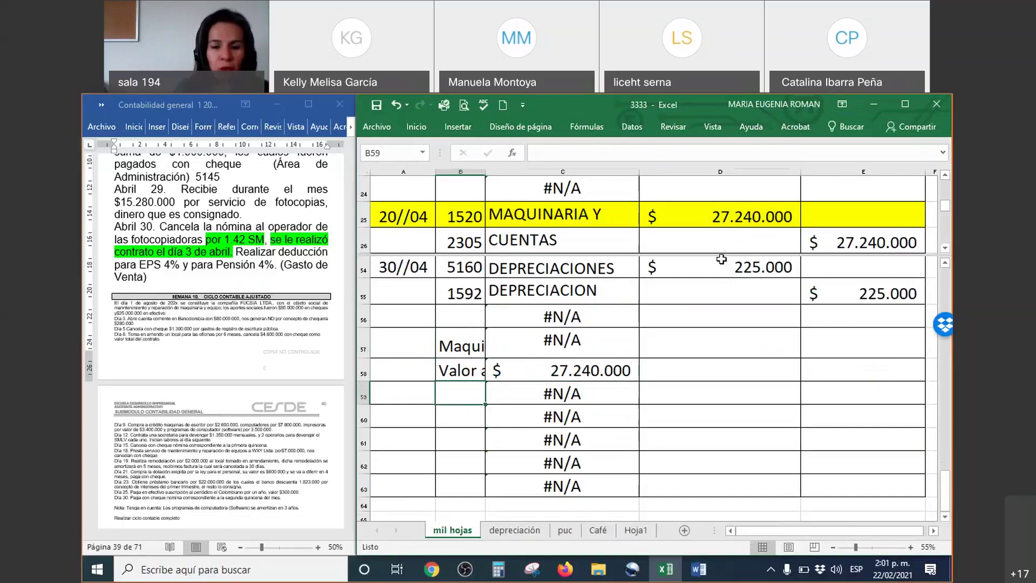
Step: Label B59 "Vida útil" and enter 3600 in C59
{"action": "type", "text": "Vpid"}
{"action": "key", "text": "BackSpace"}
{"action": "key", "text": "BackSpace"}
{"action": "key", "text": "BackSpace"}
{"action": "type", "text": "ida útil"}
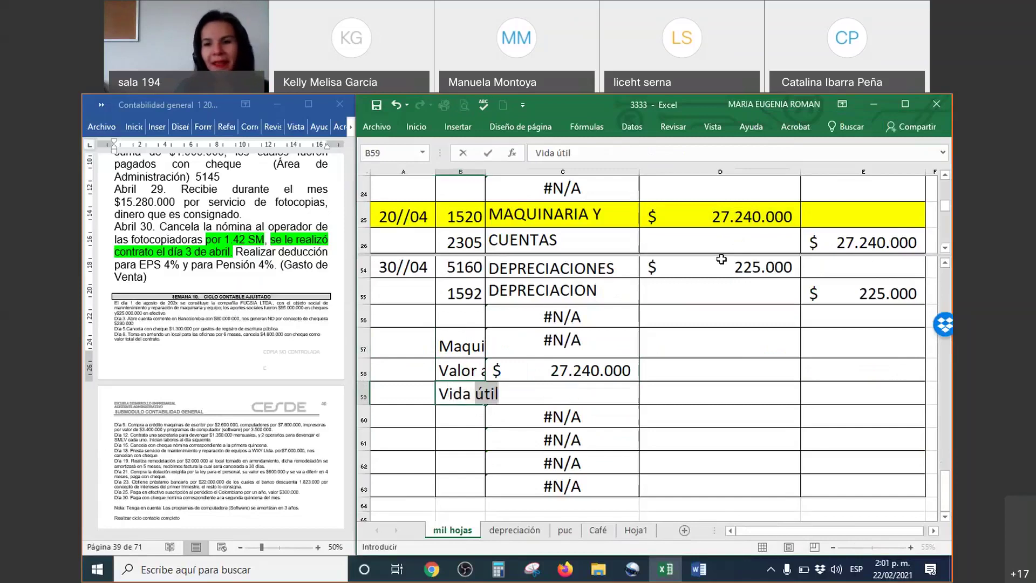
{"action": "key", "text": "Tab"}
{"action": "type", "text": "3600"}
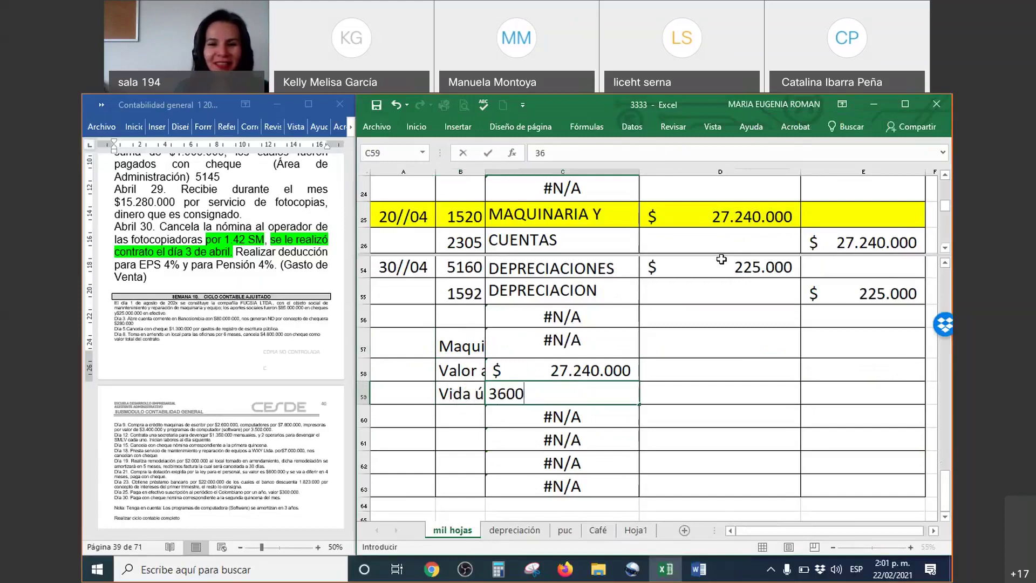
{"action": "key", "text": "Return"}
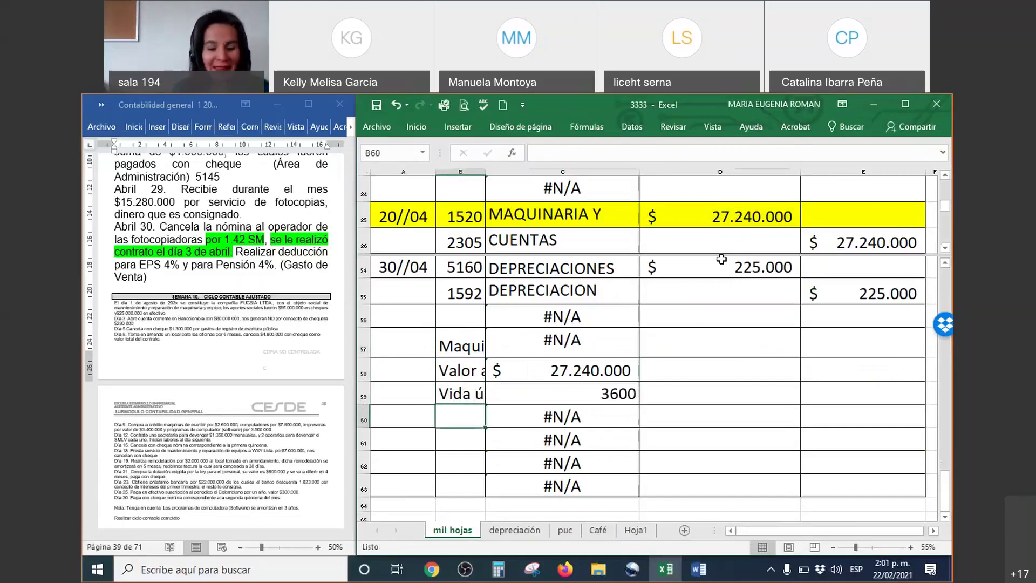
Step: Label B60 "Días" and calculate the days in C60 with the formula +30-20+1
{"action": "type", "text": "Días"}
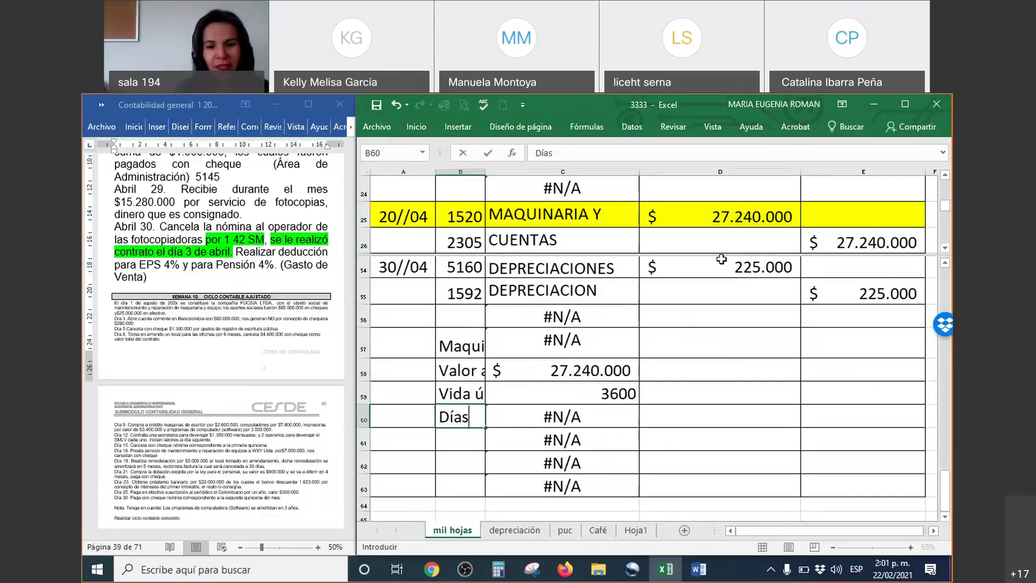
{"action": "key", "text": "Tab"}
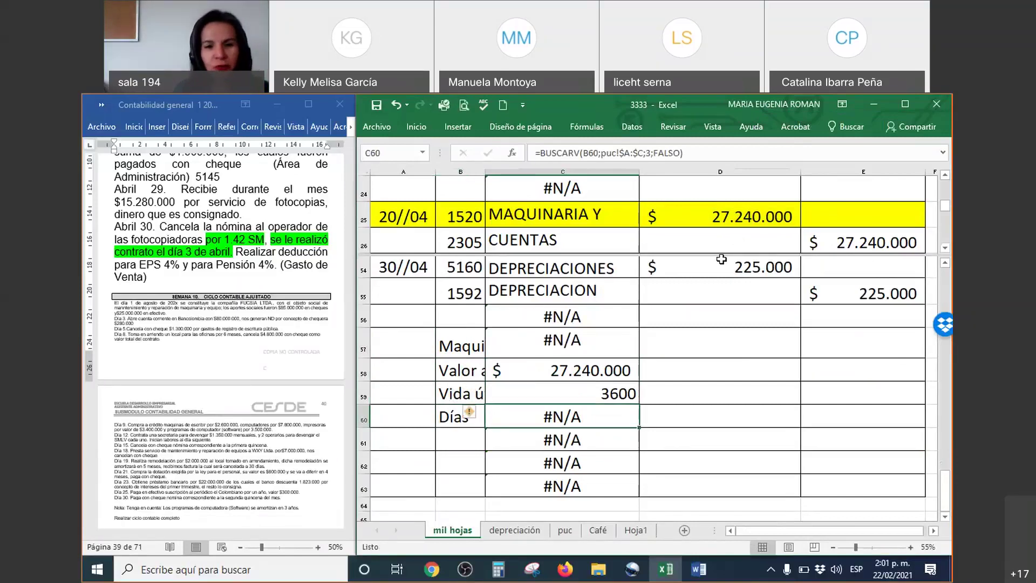
{"action": "type", "text": "+30-20+1"}
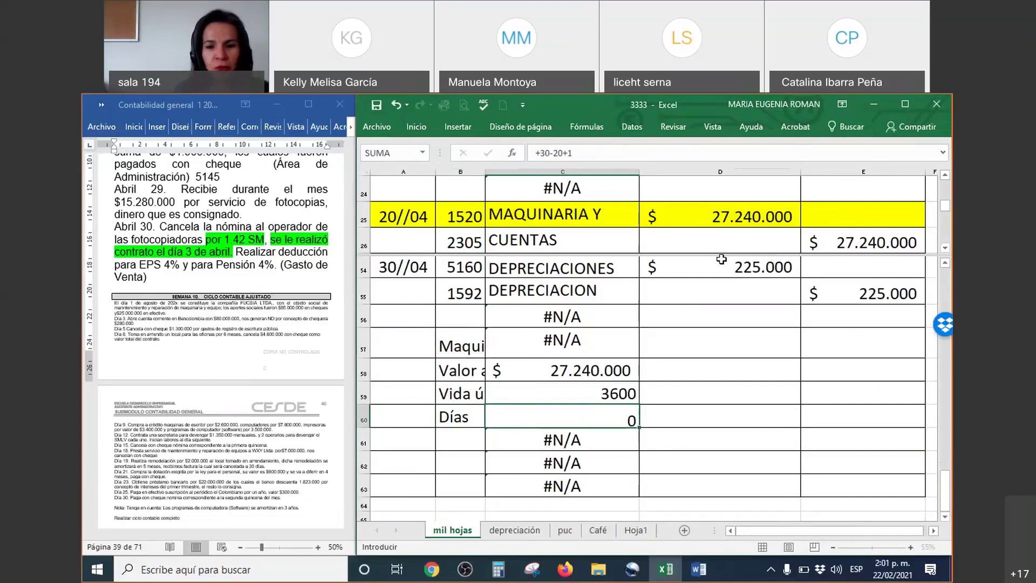
{"action": "key", "text": "Return"}
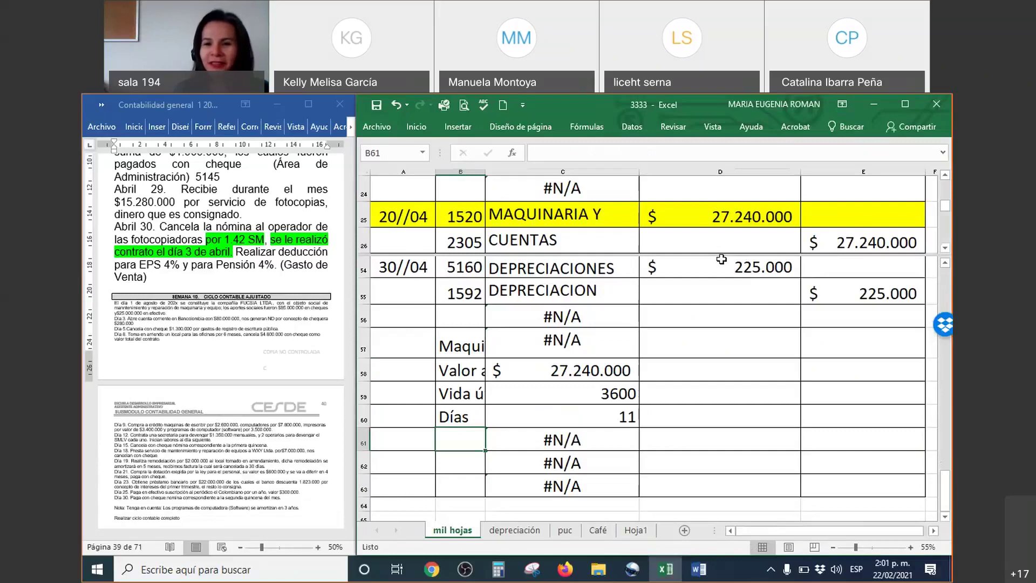
Step: Label B62 "D=" and calculate the machinery depreciation in C62 with the formula =(C58/C59)*C60
{"action": "key", "text": "Down"}
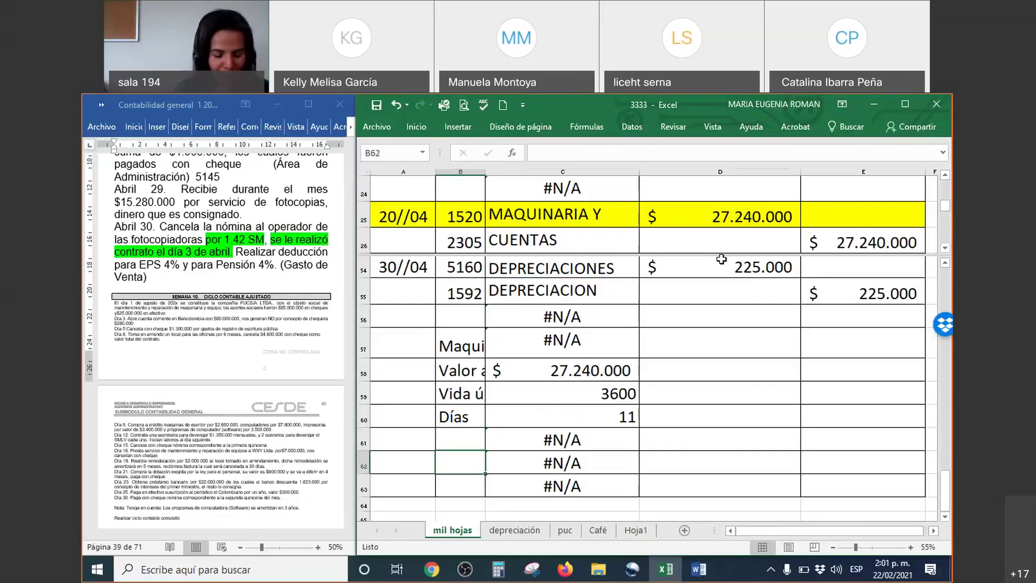
{"action": "type", "text": "D="}
{"action": "key", "text": "Tab"}
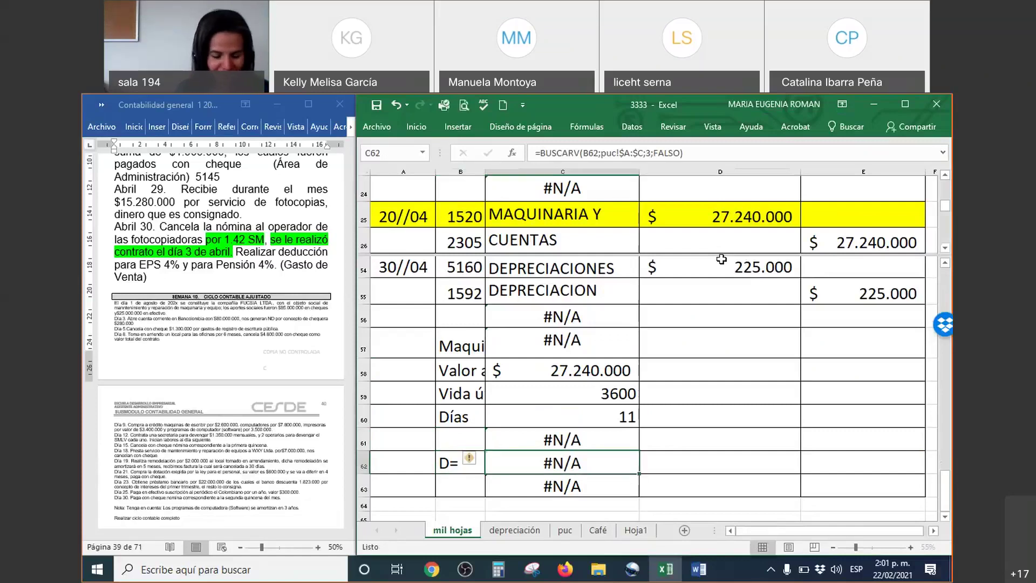
{"action": "type", "text": "0("}
{"action": "key", "text": "BackSpace"}
{"action": "key", "text": "BackSpace"}
{"action": "type", "text": "=("}
{"action": "left_click", "coordinate": [555, 370]}
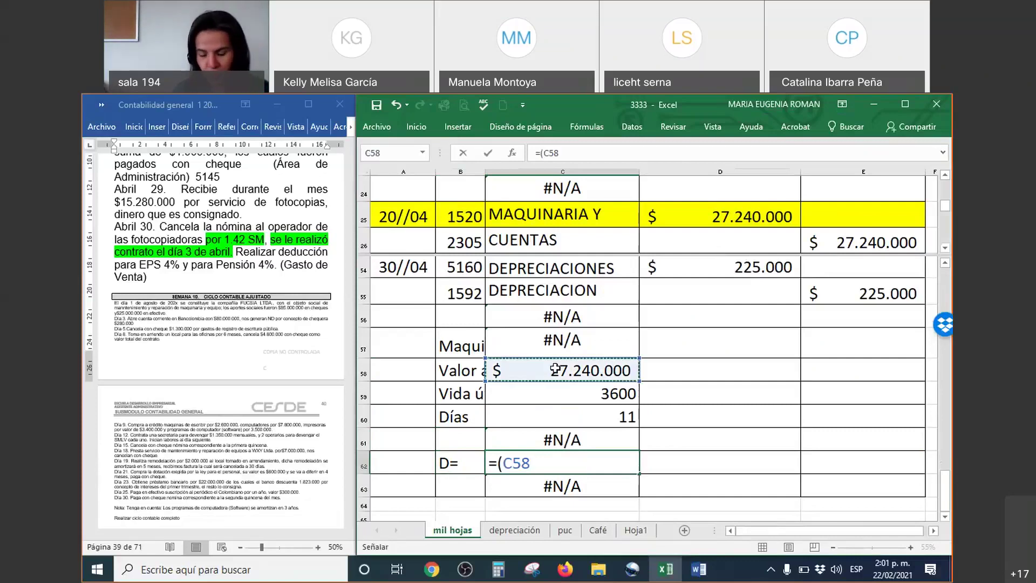
{"action": "type", "text": "/"}
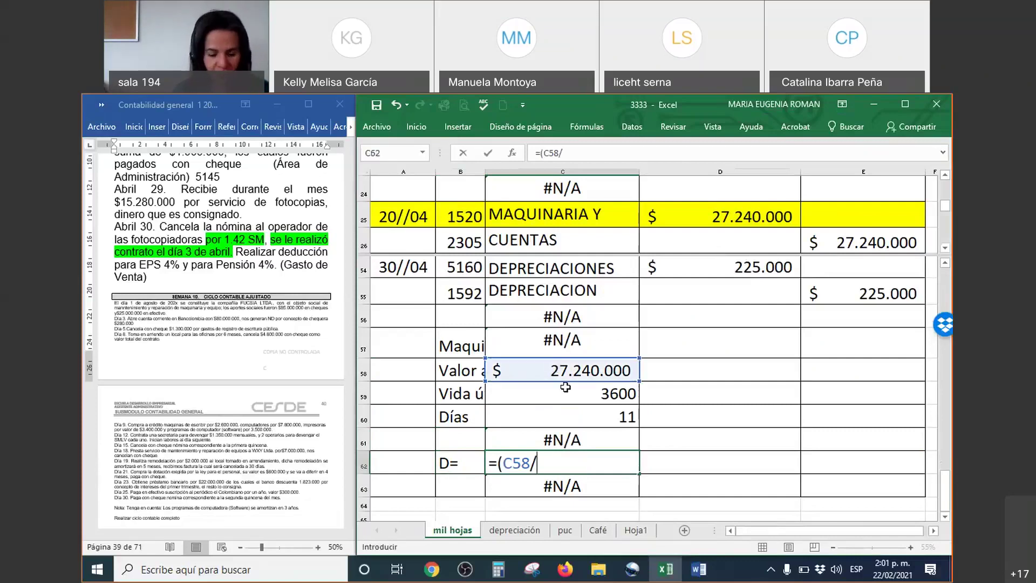
{"action": "left_click", "coordinate": [565, 387]}
{"action": "type", "text": ")*"}
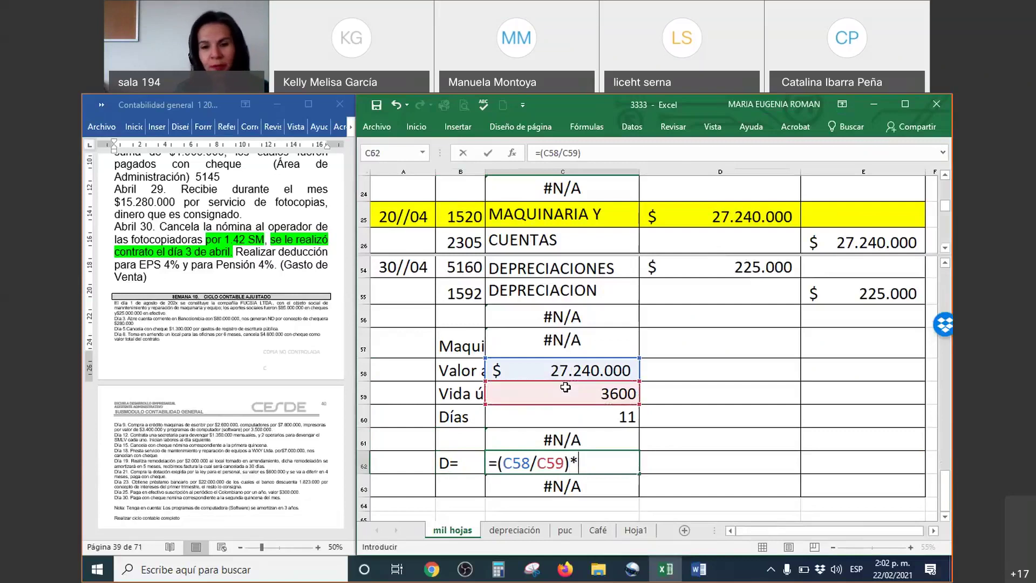
{"action": "left_click", "coordinate": [568, 420]}
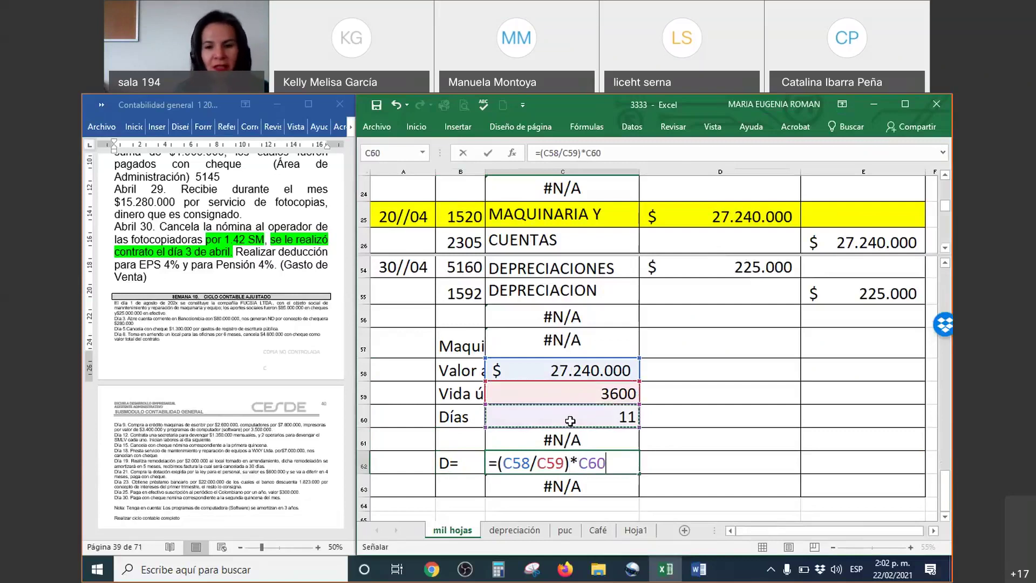
{"action": "key", "text": "Return"}
{"action": "key", "text": "Up"}
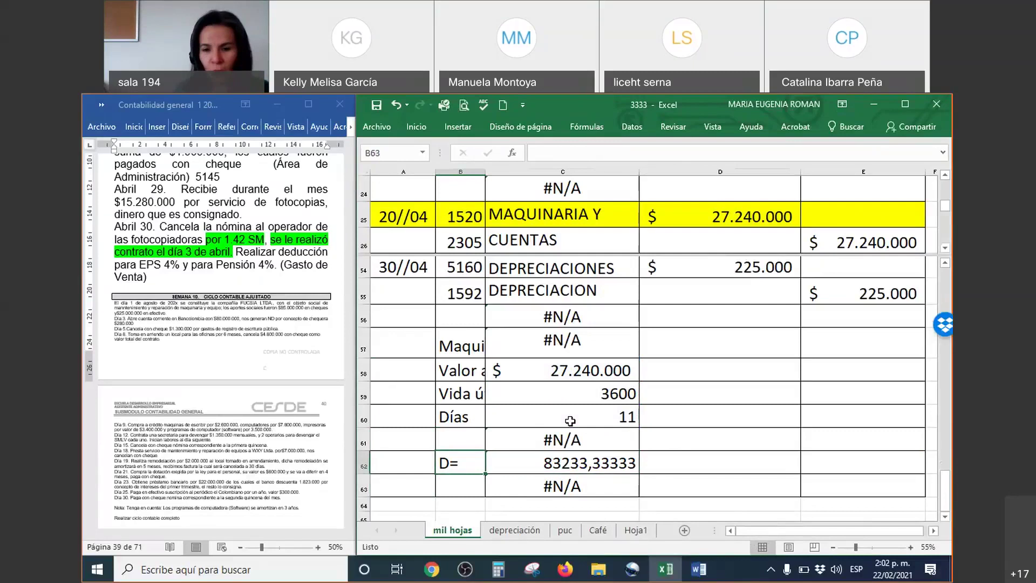
{"action": "left_click", "coordinate": [603, 463]}
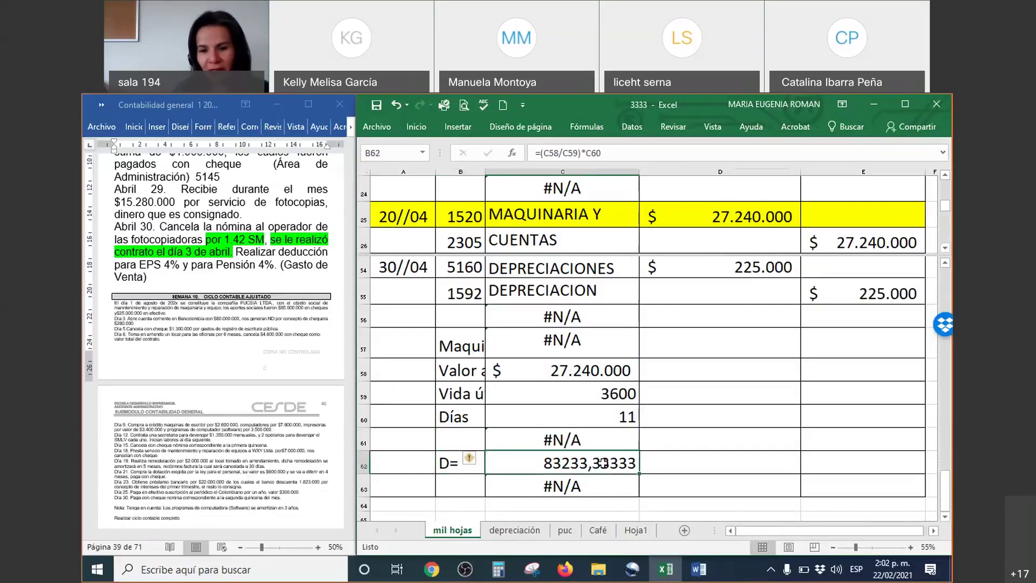
Step: Format the machinery depreciation in C62 as currency with no decimals
{"action": "right_click", "coordinate": [603, 463]}
{"action": "left_click", "coordinate": [719, 485]}
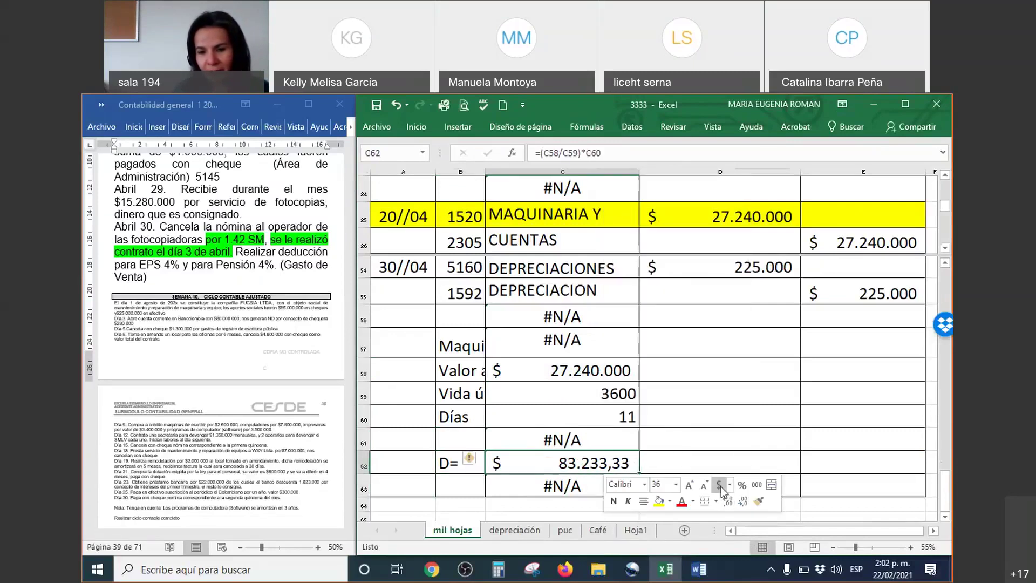
{"action": "left_click", "coordinate": [742, 500]}
{"action": "left_click", "coordinate": [743, 501]}
{"action": "left_click", "coordinate": [681, 398]}
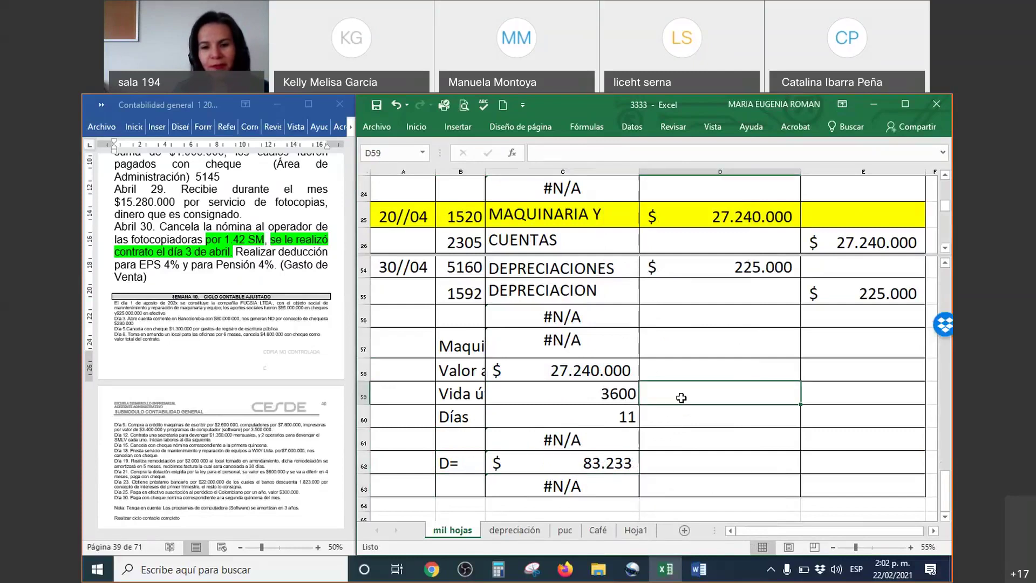
Step: Extend the bordered journal row A63:E63, including its account lookup formula, down over the empty rows below
{"action": "scroll", "coordinate": [680, 398], "scroll_direction": "down", "scroll_amount": 2}
{"action": "left_click_drag", "start_coordinate": [404, 335], "coordinate": [839, 348]}
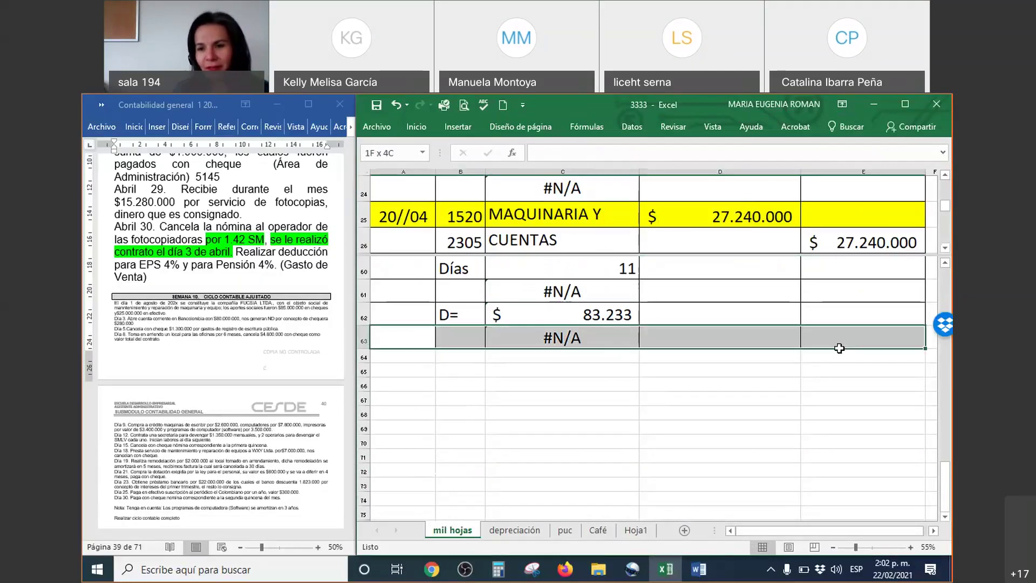
{"action": "left_click_drag", "start_coordinate": [925, 348], "coordinate": [928, 501]}
Step: Enter the date 30//04 in A64, account 5160 in B64 and account 1592 in B65
{"action": "left_click", "coordinate": [465, 361]}
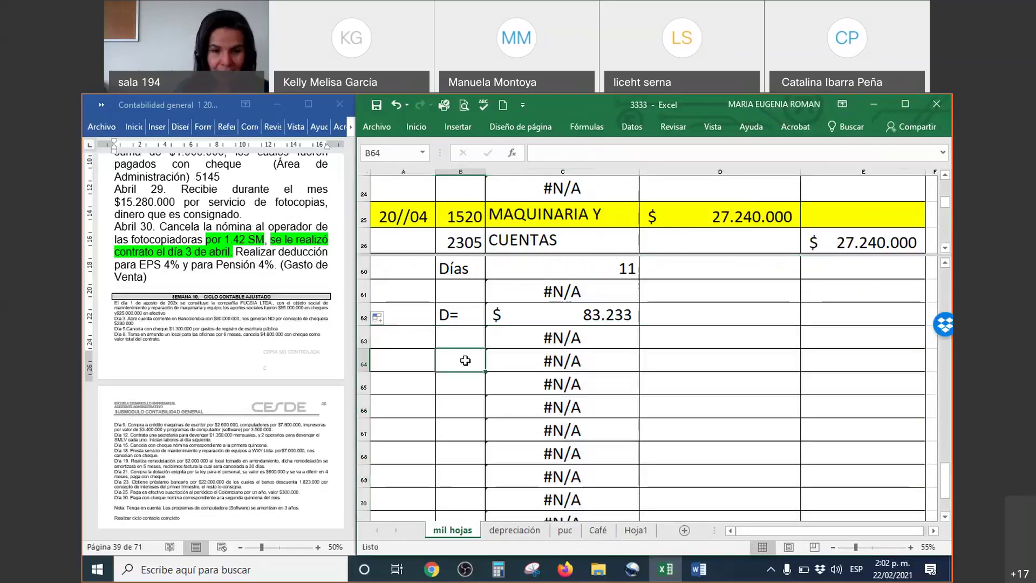
{"action": "key", "text": "Left"}
{"action": "type", "text": "30//"}
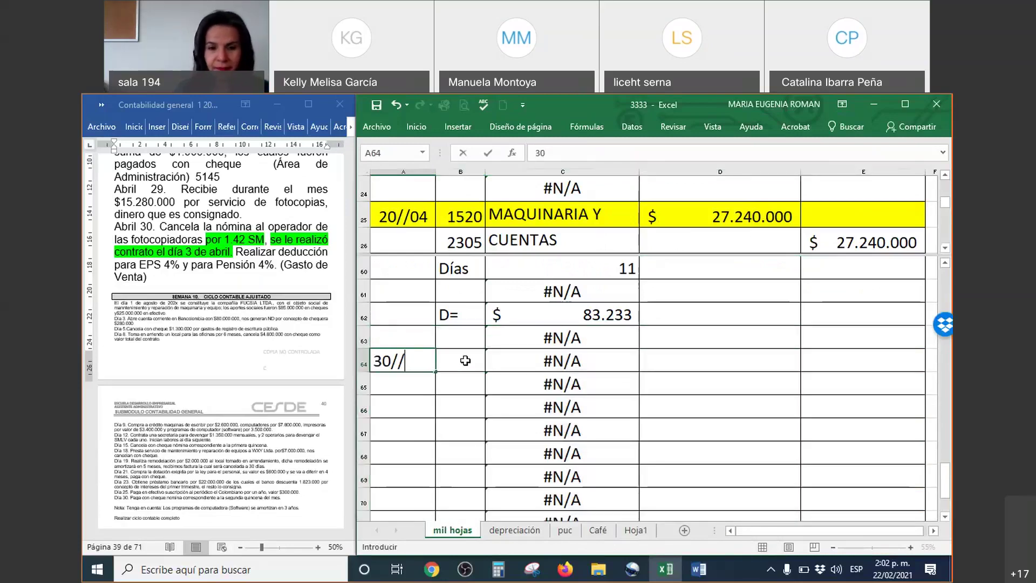
{"action": "type", "text": "04"}
{"action": "key", "text": "Tab"}
{"action": "type", "text": "51"}
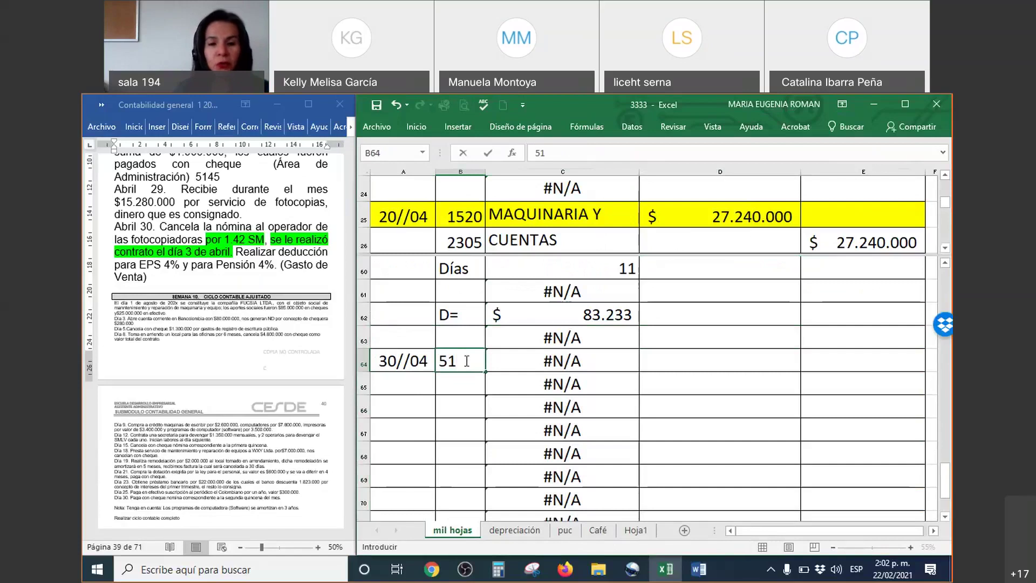
{"action": "type", "text": "60"}
{"action": "key", "text": "Down"}
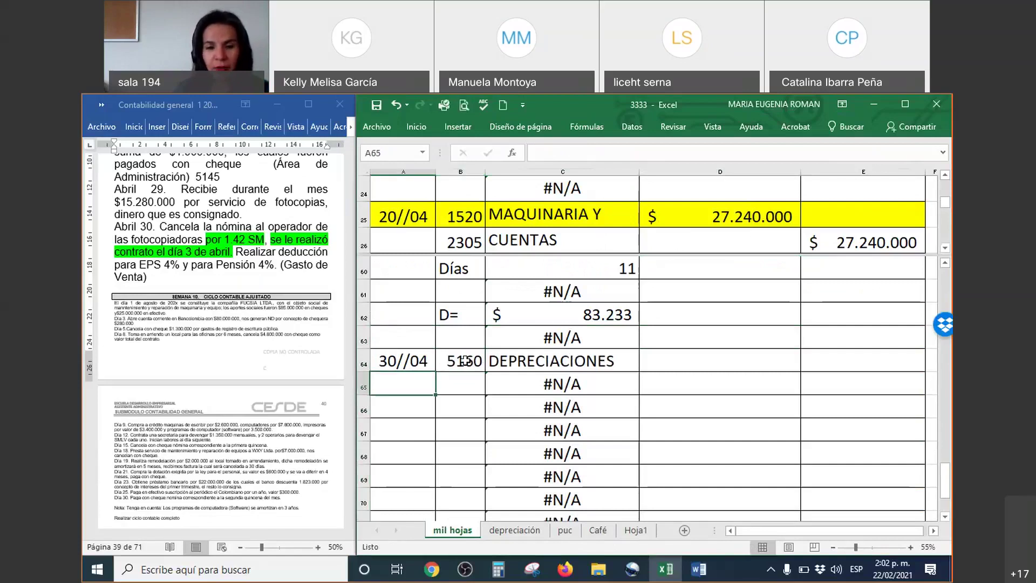
{"action": "type", "text": "1592"}
{"action": "key", "text": "Down"}
{"action": "key", "text": "Up"}
{"action": "key", "text": "Up"}
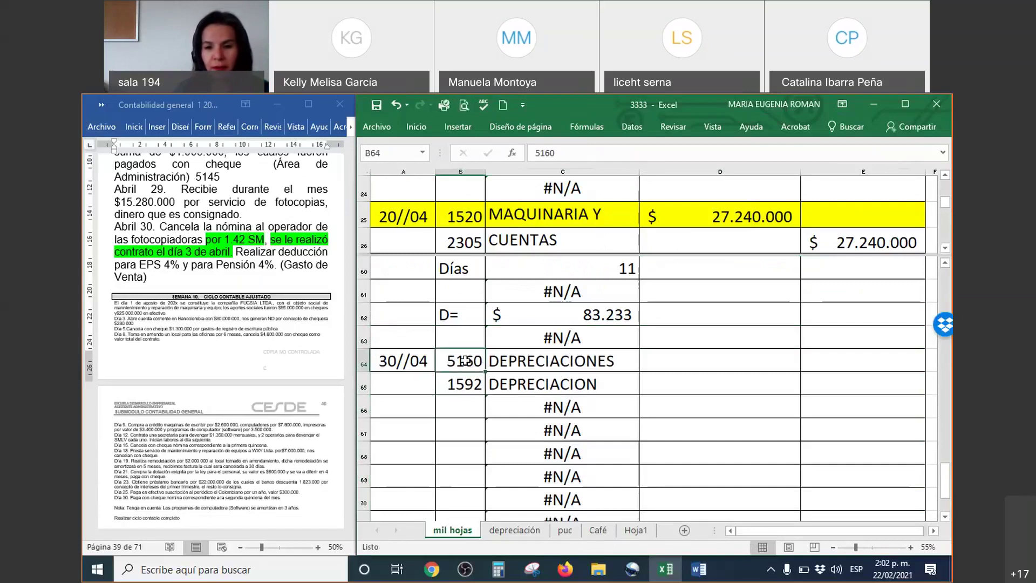
Step: Link debit D64 to the machinery depreciation in C62 and credit E65 to D64
{"action": "key", "text": "Right"}
{"action": "key", "text": "Right"}
{"action": "type", "text": "+"}
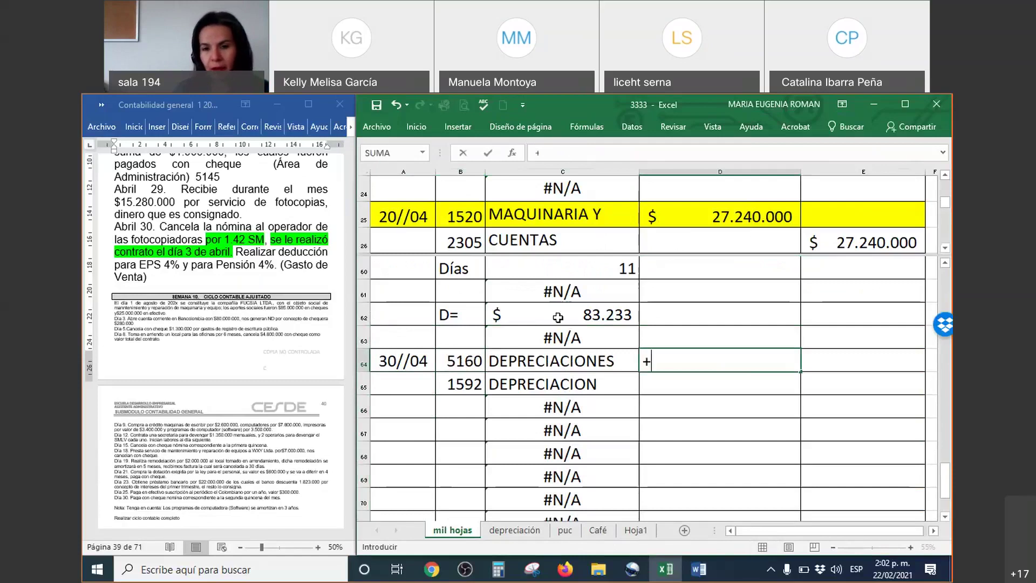
{"action": "left_click", "coordinate": [567, 311]}
{"action": "key", "text": "Return"}
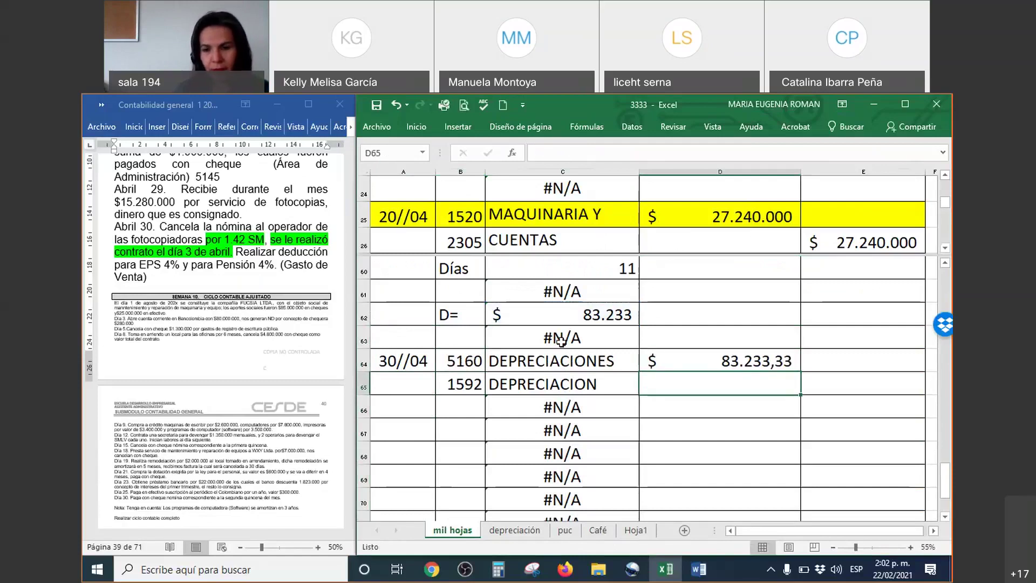
{"action": "key", "text": "Right"}
{"action": "type", "text": "+"}
{"action": "key", "text": "Up"}
{"action": "key", "text": "Left"}
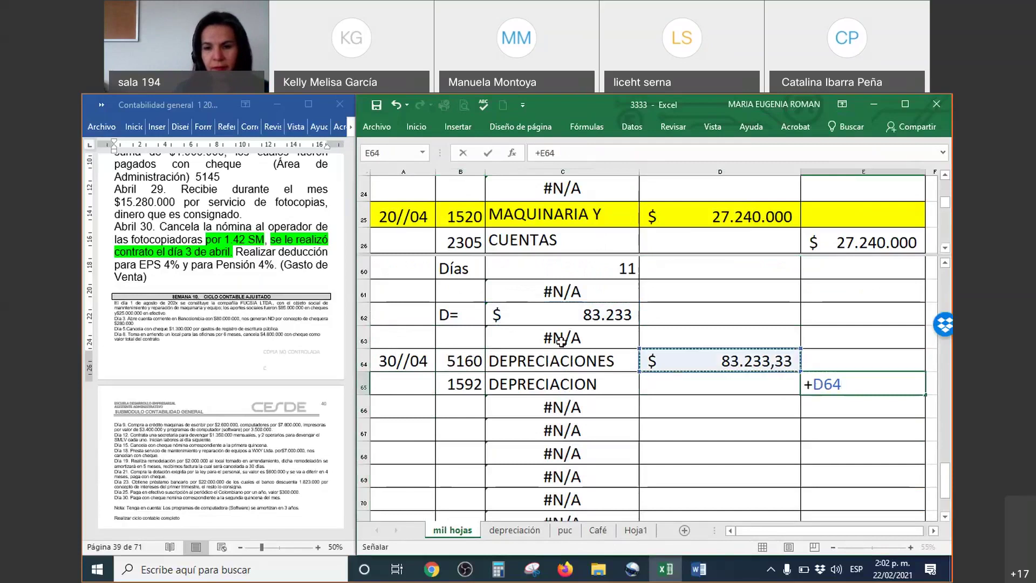
{"action": "key", "text": "Return"}
Step: Round the machinery depreciation in C62 to zero decimals by wrapping its formula in REDONDEAR with ;0
{"action": "left_click", "coordinate": [543, 320]}
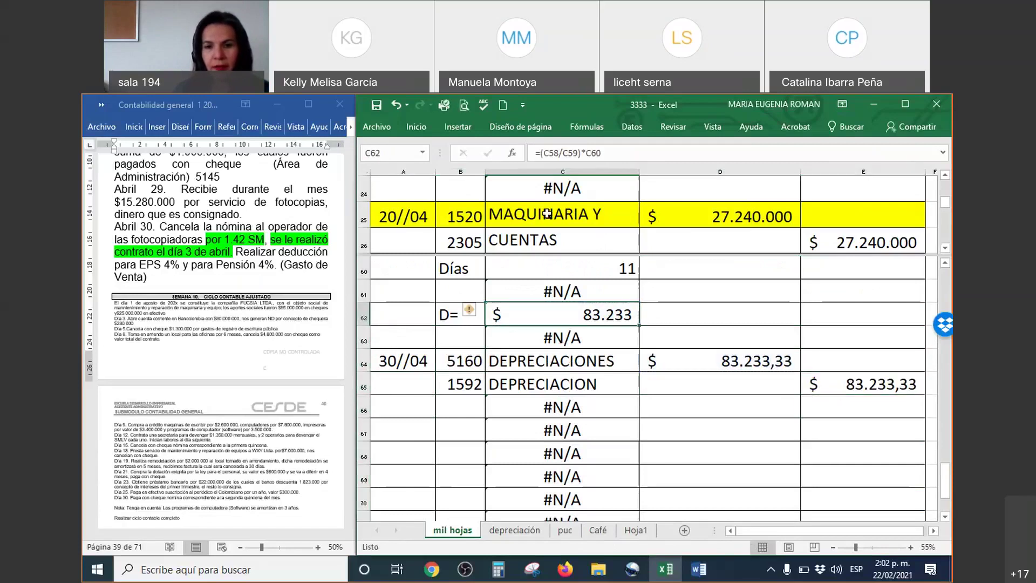
{"action": "left_click", "coordinate": [542, 155]}
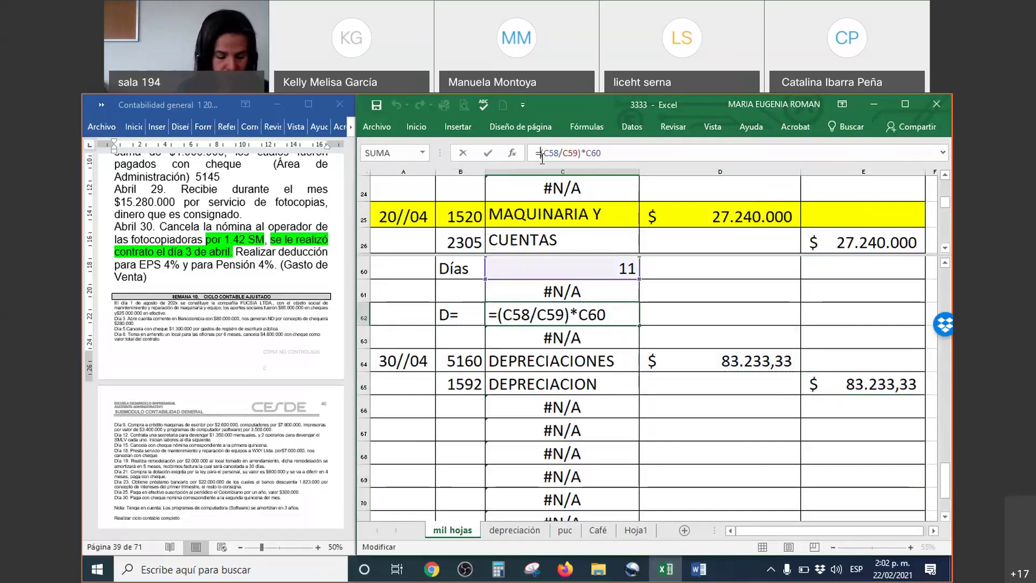
{"action": "type", "text": "redondear("}
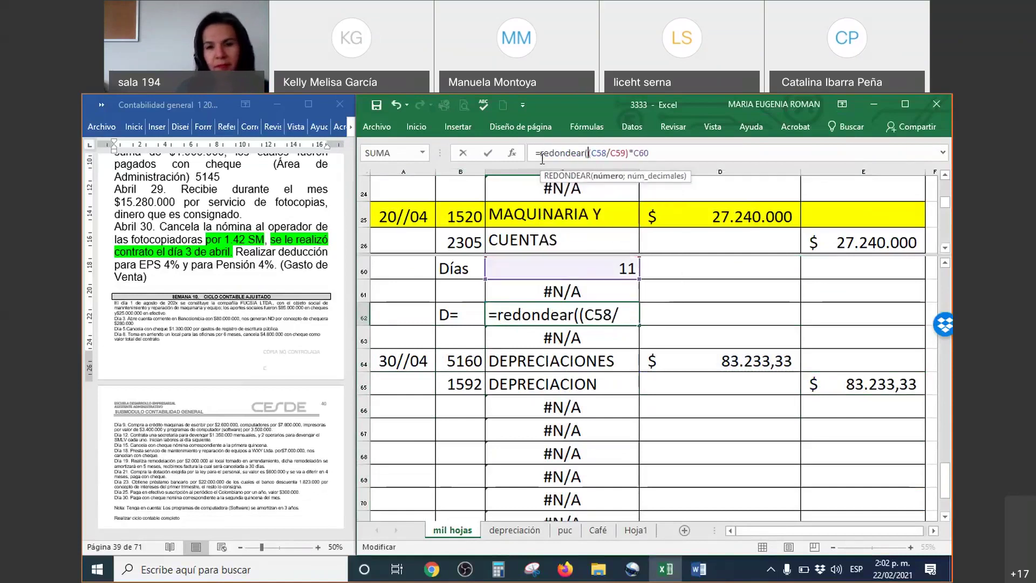
{"action": "left_click", "coordinate": [670, 158]}
{"action": "type", "text": ";0"}
{"action": "key", "text": "Return"}
Step: Remove both decimals from the debit and credit amounts in D64:E65
{"action": "left_click_drag", "start_coordinate": [718, 361], "coordinate": [836, 378]}
{"action": "right_click", "coordinate": [836, 378]}
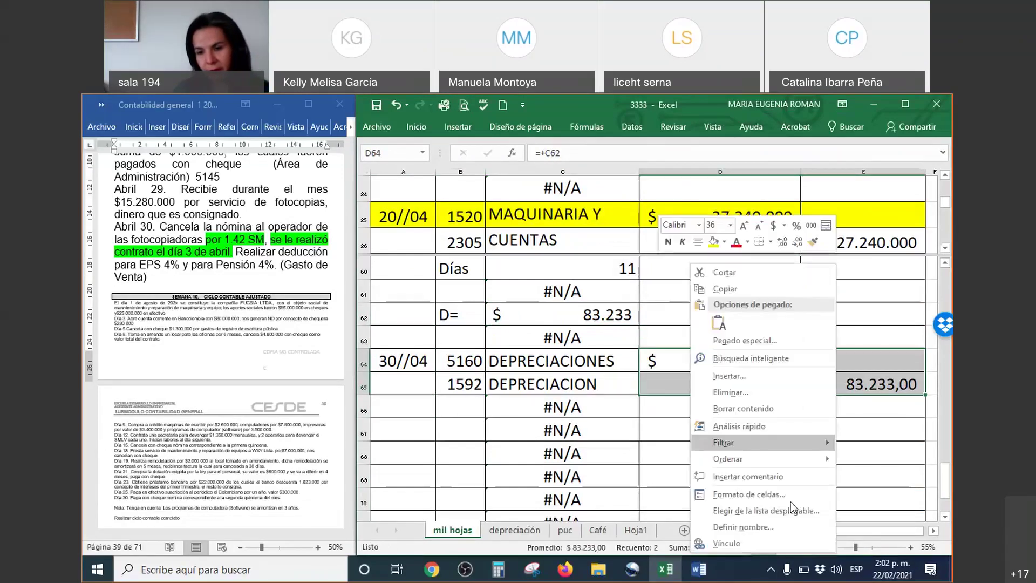
{"action": "left_click", "coordinate": [798, 243]}
{"action": "left_click", "coordinate": [798, 244]}
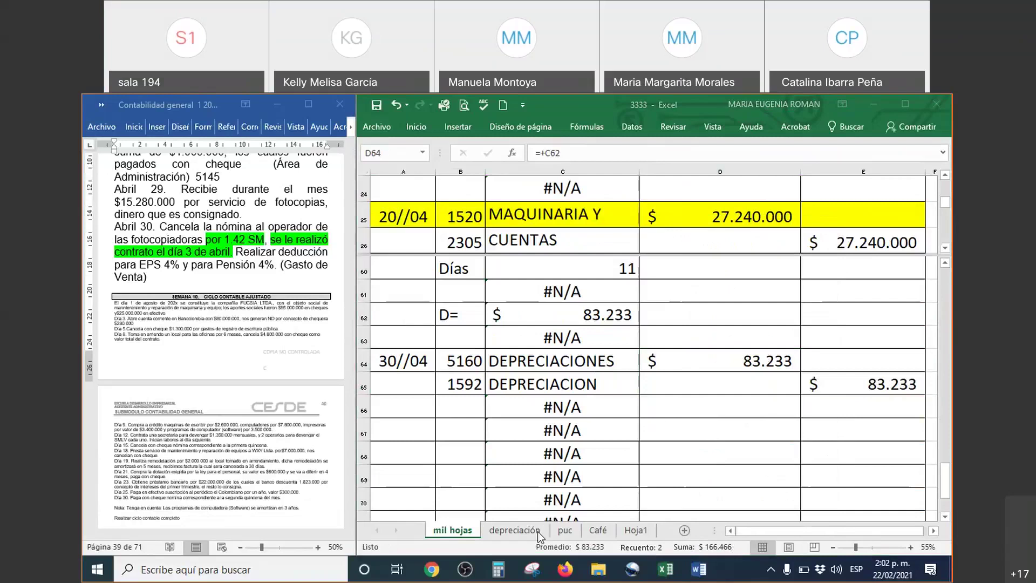
Step: Review the workshop transactions from April 20 to April 30 in the Word document
{"action": "left_click", "coordinate": [471, 369]}
{"action": "left_click", "coordinate": [270, 319]}
{"action": "scroll", "coordinate": [271, 319], "scroll_direction": "up", "scroll_amount": 3}
{"action": "scroll", "coordinate": [271, 319], "scroll_direction": "up", "scroll_amount": 1}
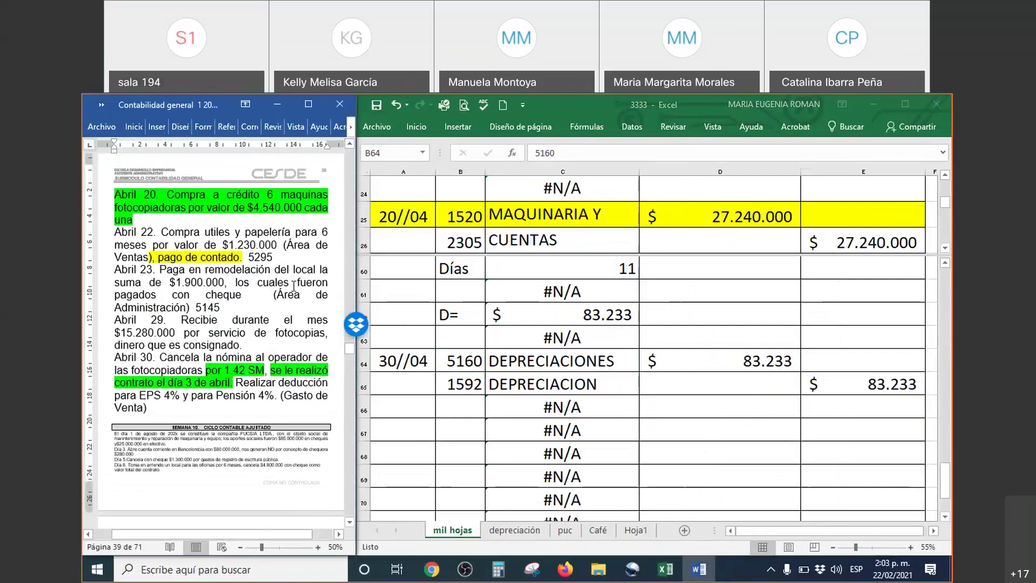
{"action": "scroll", "coordinate": [244, 299], "scroll_direction": "up", "scroll_amount": 2}
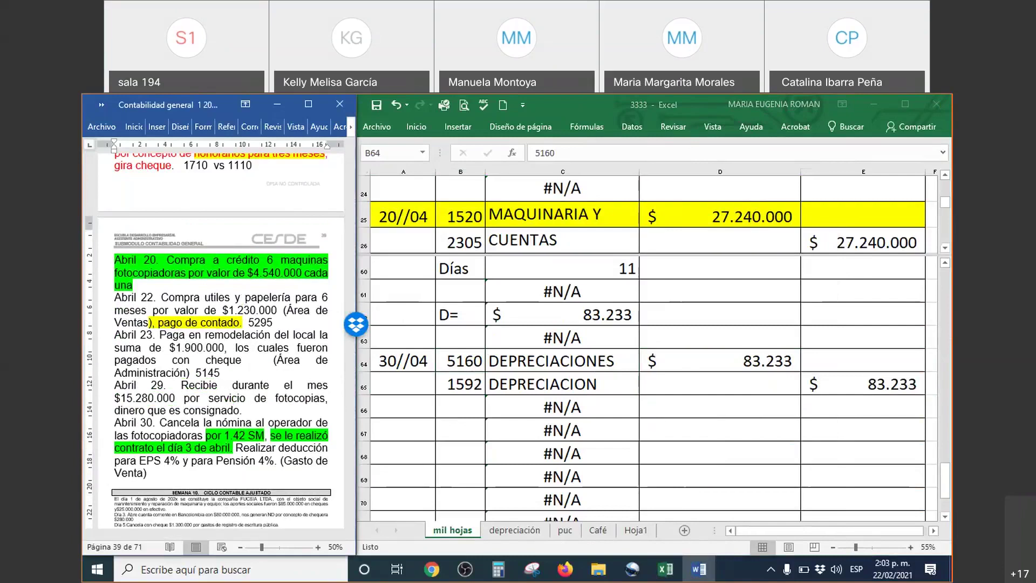
{"action": "left_click", "coordinate": [546, 112]}
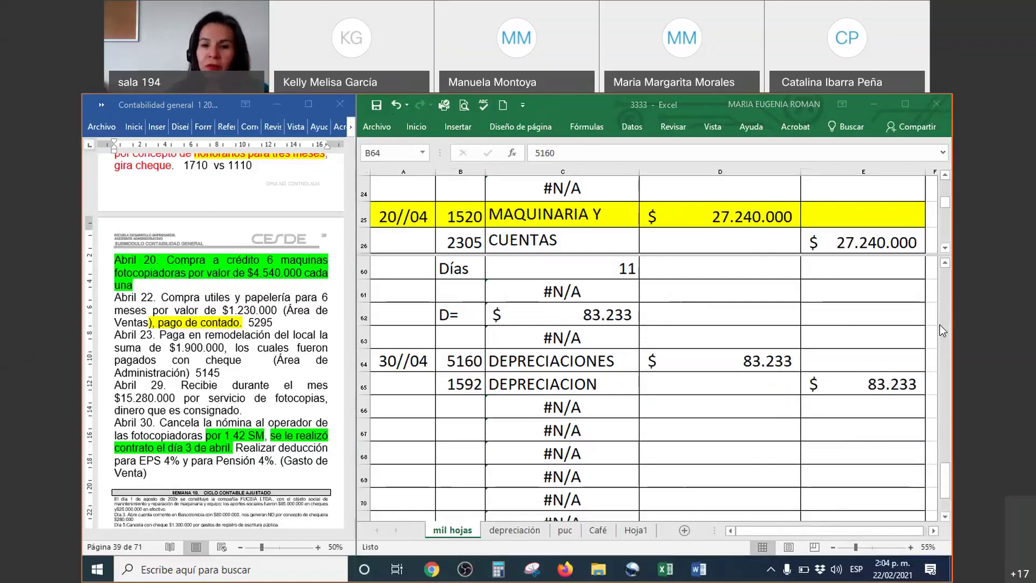
Step: Change the adjustments heading in C41 to "Libro de Ajustes"
{"action": "scroll", "coordinate": [655, 420], "scroll_direction": "up", "scroll_amount": 10}
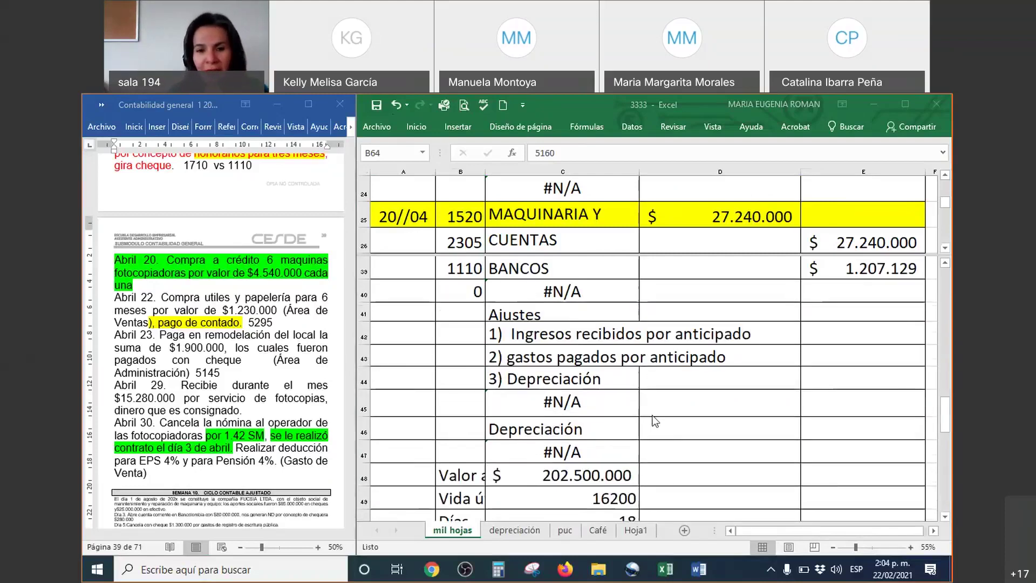
{"action": "scroll", "coordinate": [652, 415], "scroll_direction": "up", "scroll_amount": 1}
{"action": "scroll", "coordinate": [653, 416], "scroll_direction": "down", "scroll_amount": 4}
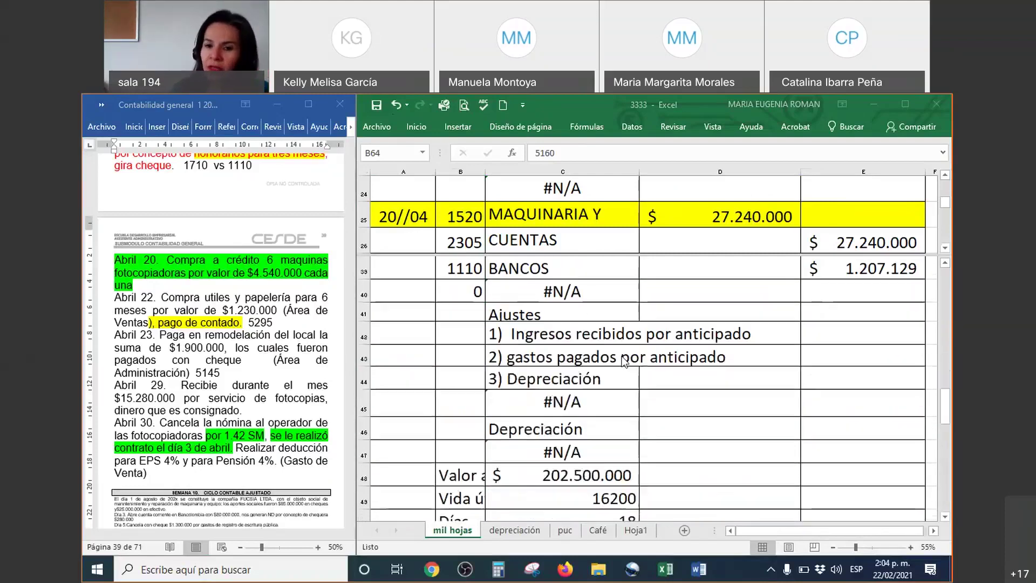
{"action": "left_click", "coordinate": [563, 311]}
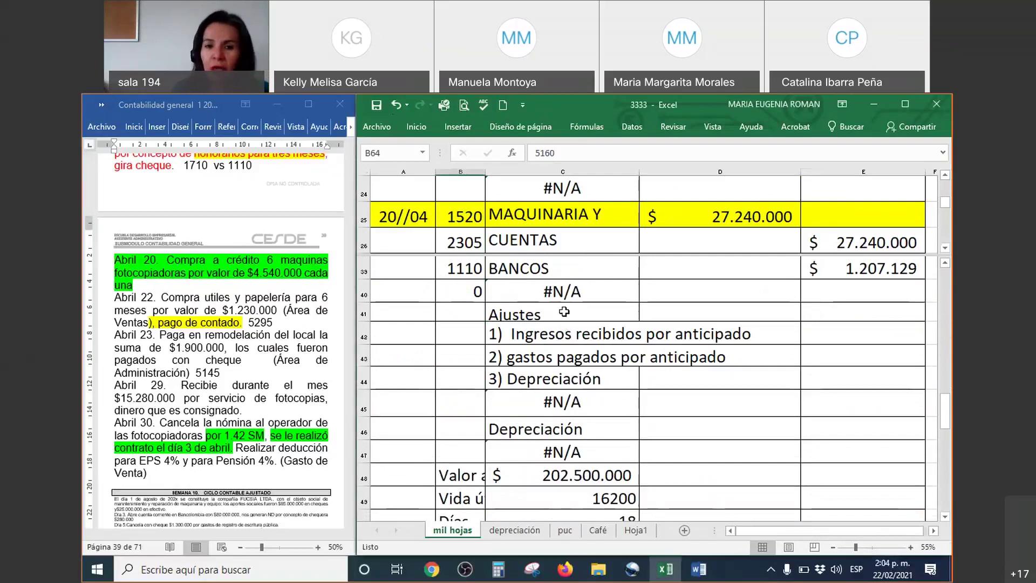
{"action": "left_click", "coordinate": [429, 317]}
{"action": "left_click_drag", "start_coordinate": [429, 317], "coordinate": [839, 315]}
{"action": "left_click", "coordinate": [577, 314]}
{"action": "left_click", "coordinate": [533, 154]}
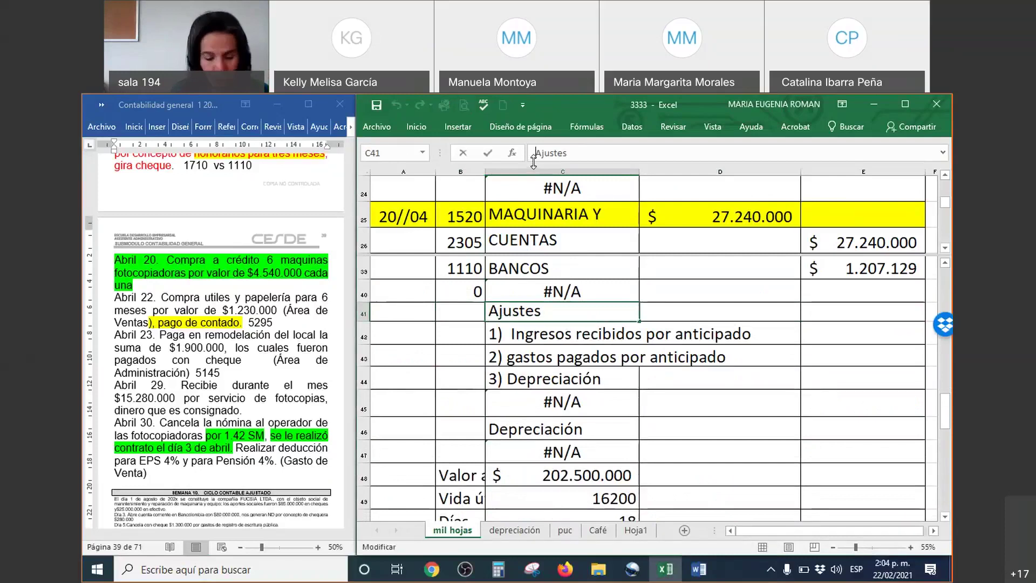
{"action": "type", "text": "Libro de"}
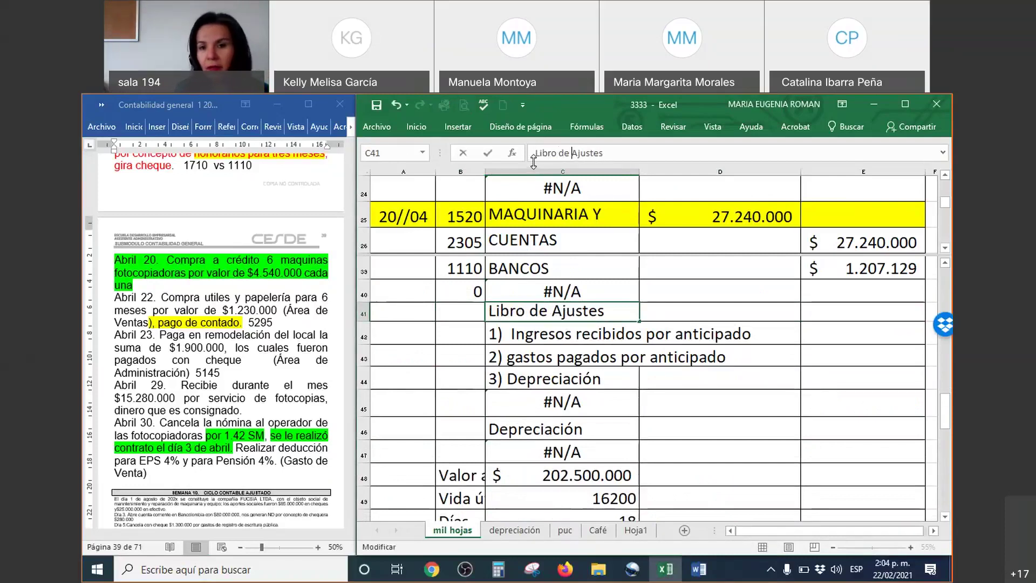
{"action": "key", "text": "Return"}
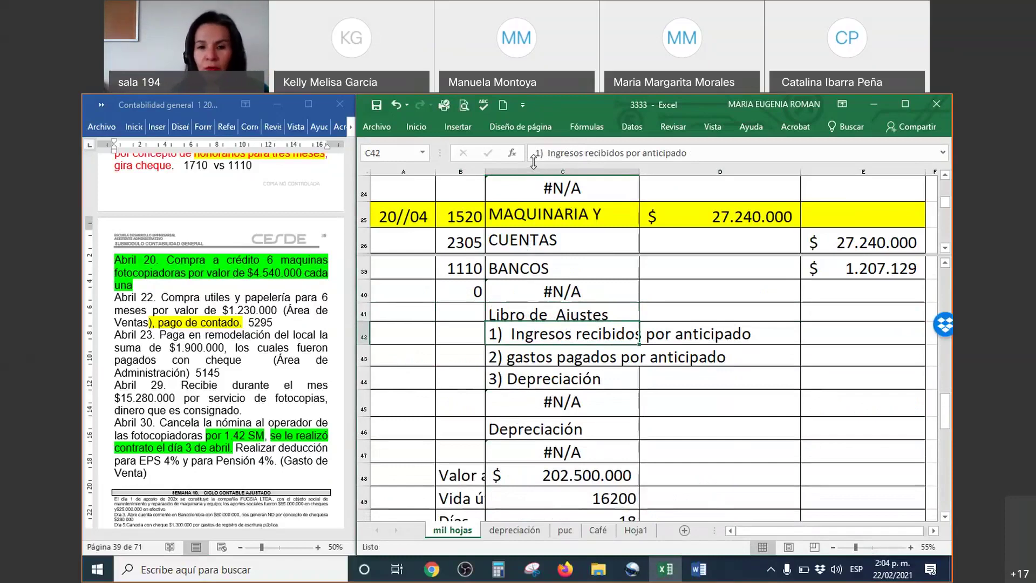
Step: Review the adjustments list and the depreciation entries for accounts 5160 and 1592 in the mil hojas sheet
{"action": "left_click_drag", "start_coordinate": [528, 266], "coordinate": [386, 270]}
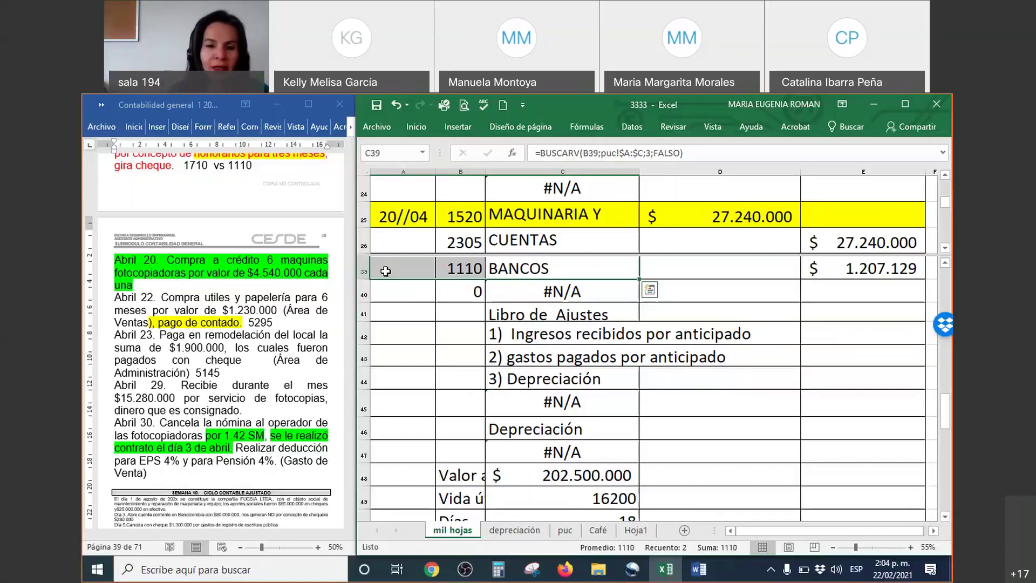
{"action": "scroll", "coordinate": [506, 373], "scroll_direction": "down", "scroll_amount": 5}
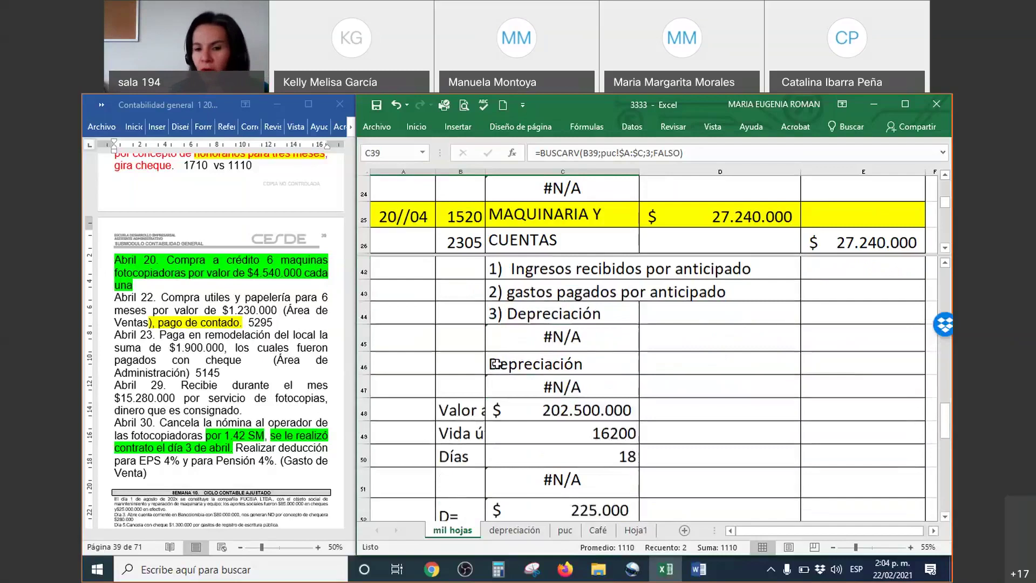
{"action": "scroll", "coordinate": [506, 374], "scroll_direction": "up", "scroll_amount": 2}
{"action": "scroll", "coordinate": [502, 380], "scroll_direction": "up", "scroll_amount": 2}
{"action": "scroll", "coordinate": [486, 378], "scroll_direction": "down", "scroll_amount": 3}
{"action": "left_click_drag", "start_coordinate": [453, 353], "coordinate": [772, 354]}
{"action": "left_click_drag", "start_coordinate": [457, 379], "coordinate": [932, 377]}
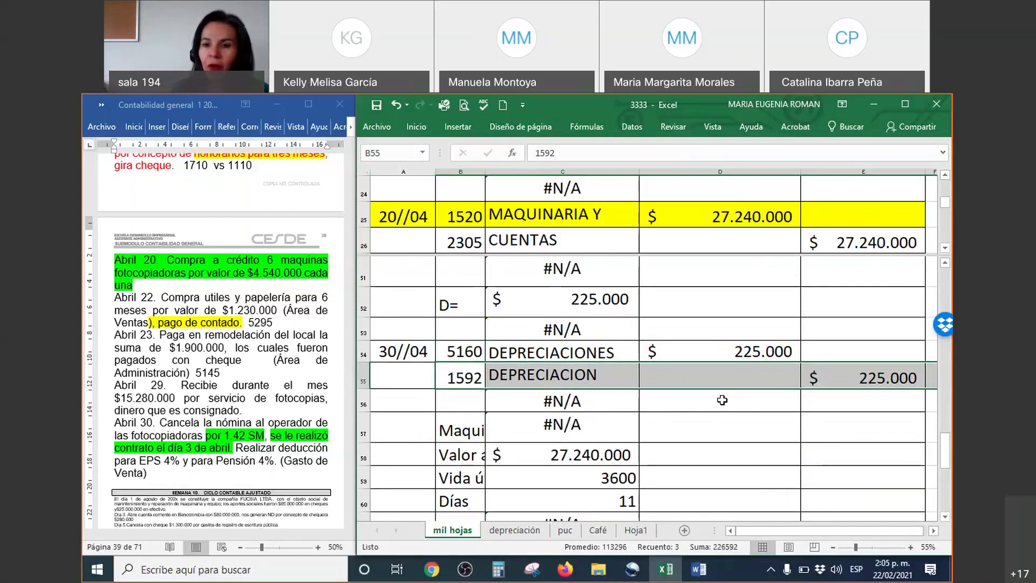
{"action": "scroll", "coordinate": [566, 409], "scroll_direction": "down", "scroll_amount": 3}
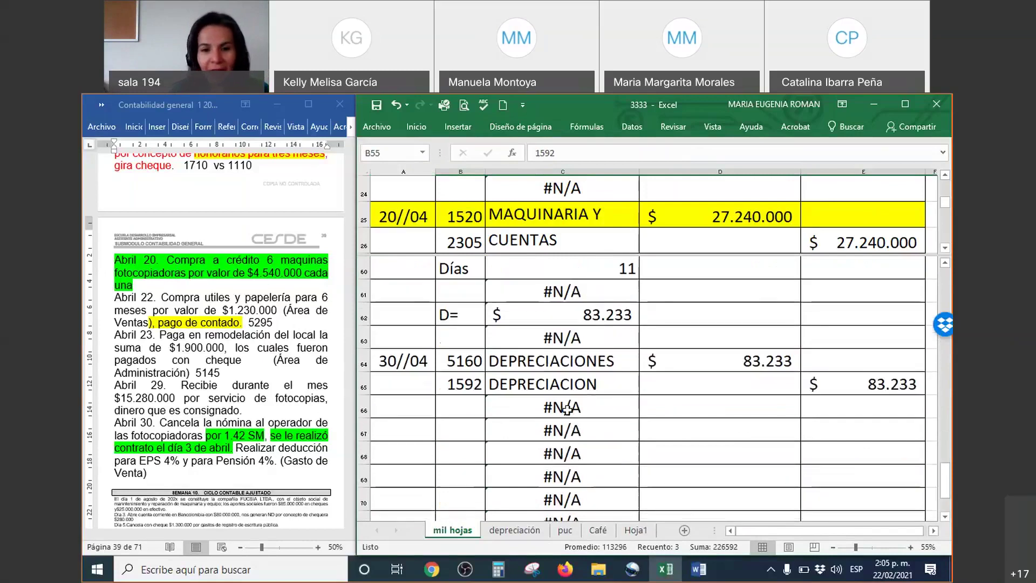
{"action": "scroll", "coordinate": [566, 408], "scroll_direction": "down", "scroll_amount": 1}
Step: Go back through the Word document from the April workshop transactions to the section on adjustments for prepaid expenses
{"action": "left_click", "coordinate": [451, 359]}
{"action": "left_click", "coordinate": [222, 356]}
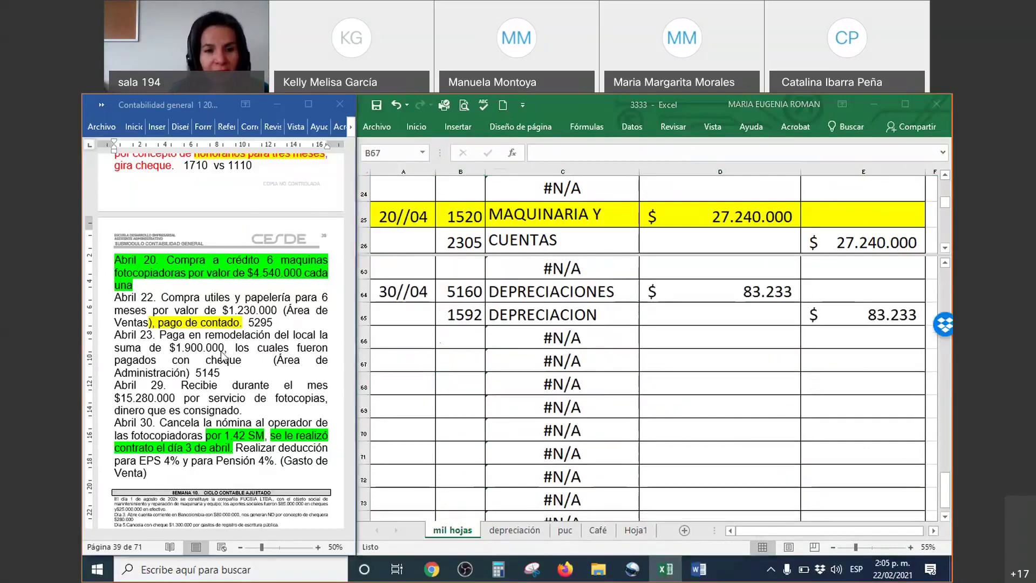
{"action": "scroll", "coordinate": [221, 351], "scroll_direction": "up", "scroll_amount": 5}
{"action": "left_click", "coordinate": [254, 329]}
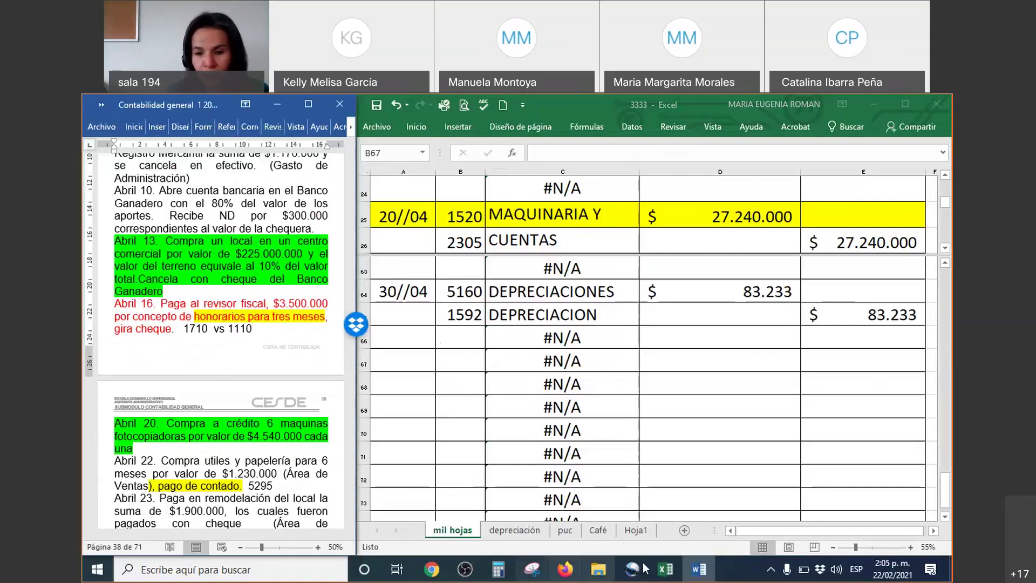
{"action": "left_click", "coordinate": [704, 573]}
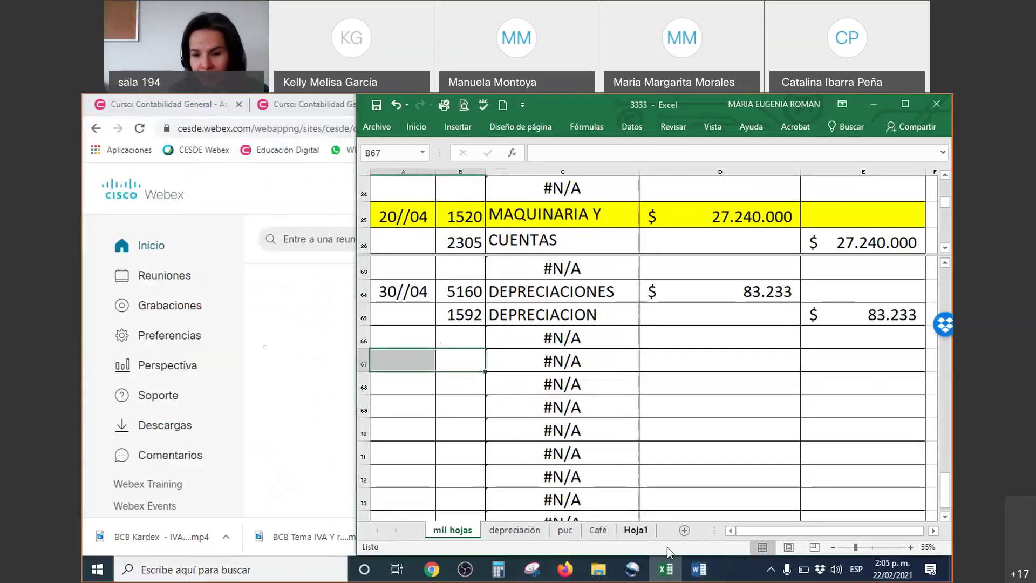
{"action": "left_click", "coordinate": [702, 574]}
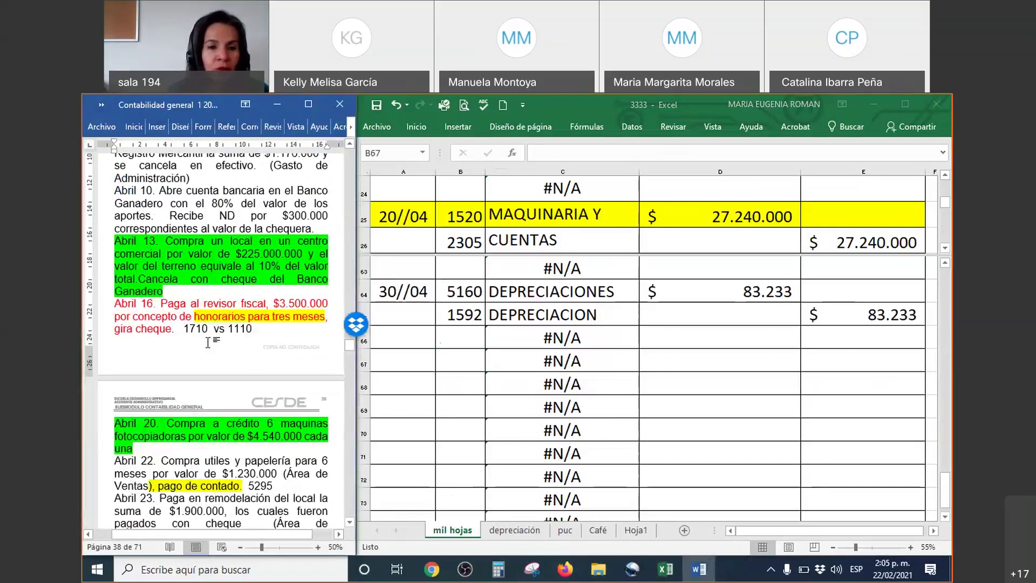
{"action": "scroll", "coordinate": [208, 342], "scroll_direction": "up", "scroll_amount": 5}
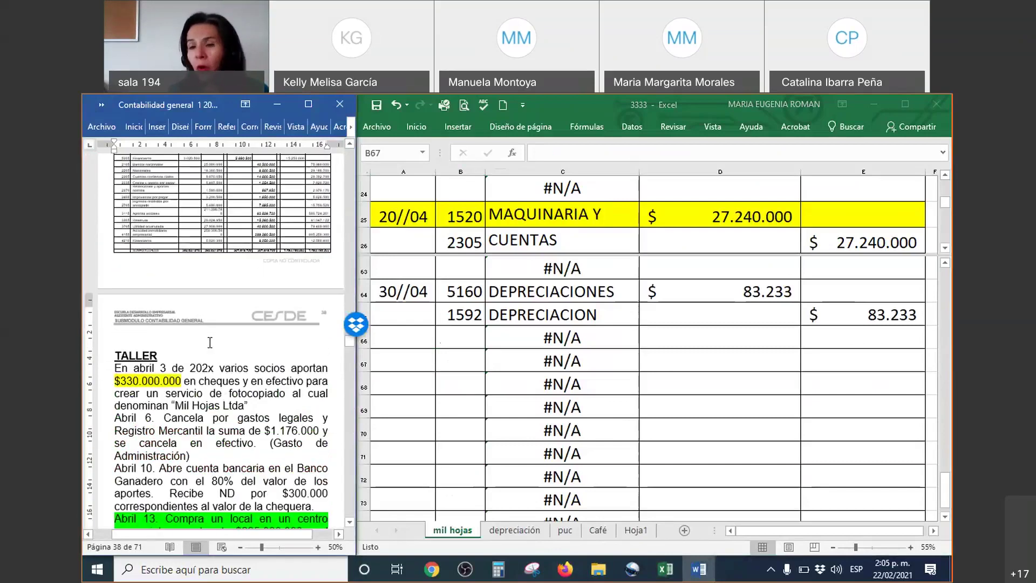
{"action": "scroll", "coordinate": [209, 342], "scroll_direction": "up", "scroll_amount": 10}
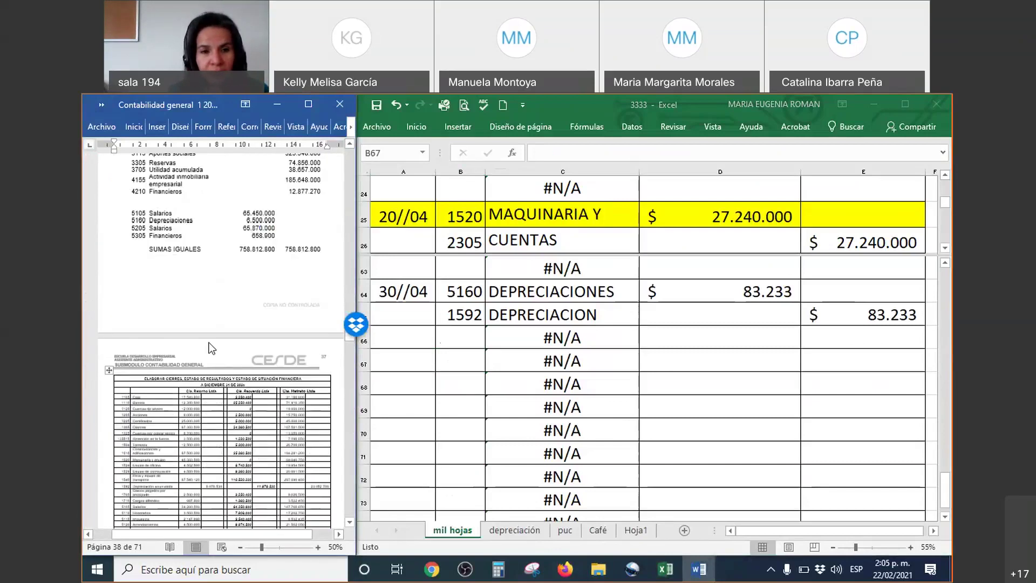
{"action": "scroll", "coordinate": [210, 342], "scroll_direction": "up", "scroll_amount": 10}
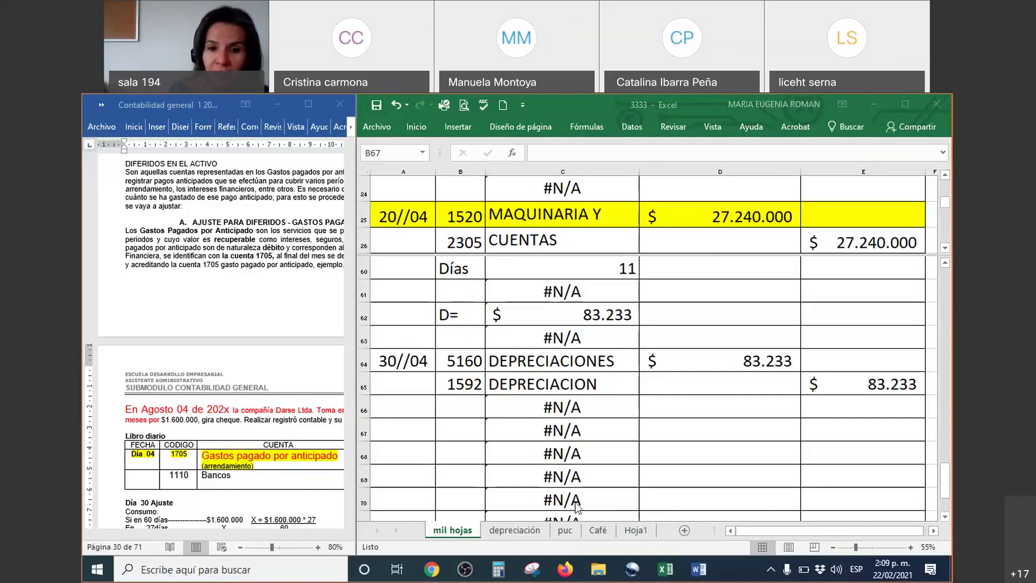
Step: Set the account code in B22 of the 16//04 journal entry to 1705
{"action": "scroll", "coordinate": [641, 431], "scroll_direction": "up", "scroll_amount": 10}
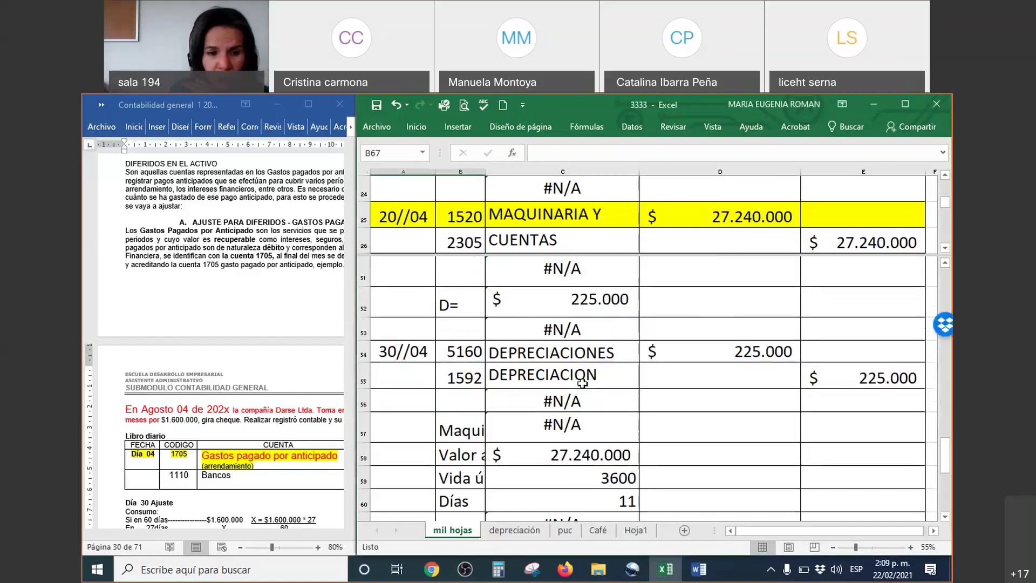
{"action": "scroll", "coordinate": [569, 345], "scroll_direction": "up", "scroll_amount": 5}
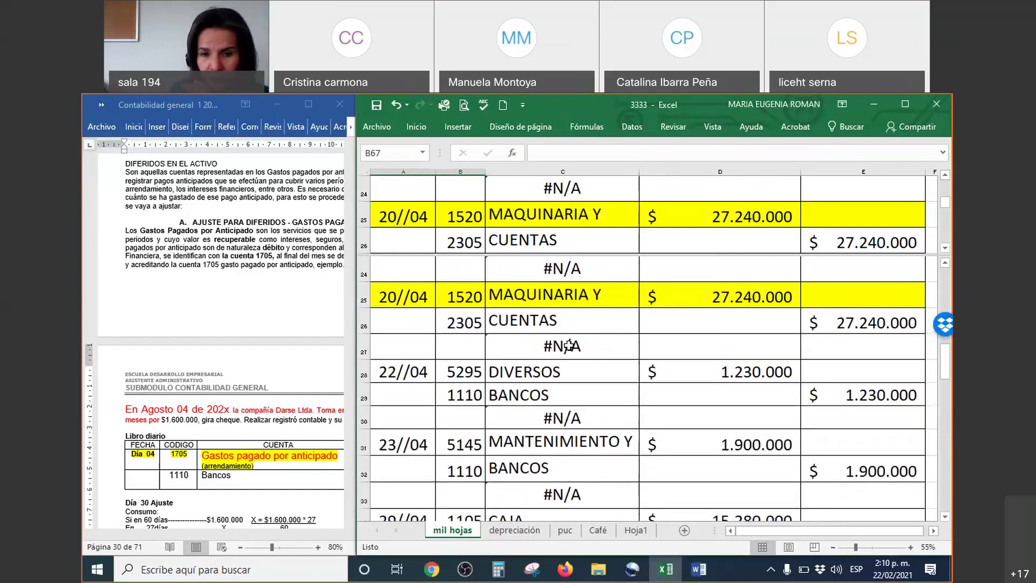
{"action": "scroll", "coordinate": [568, 344], "scroll_direction": "down", "scroll_amount": 2}
{"action": "left_click_drag", "start_coordinate": [458, 297], "coordinate": [823, 299]}
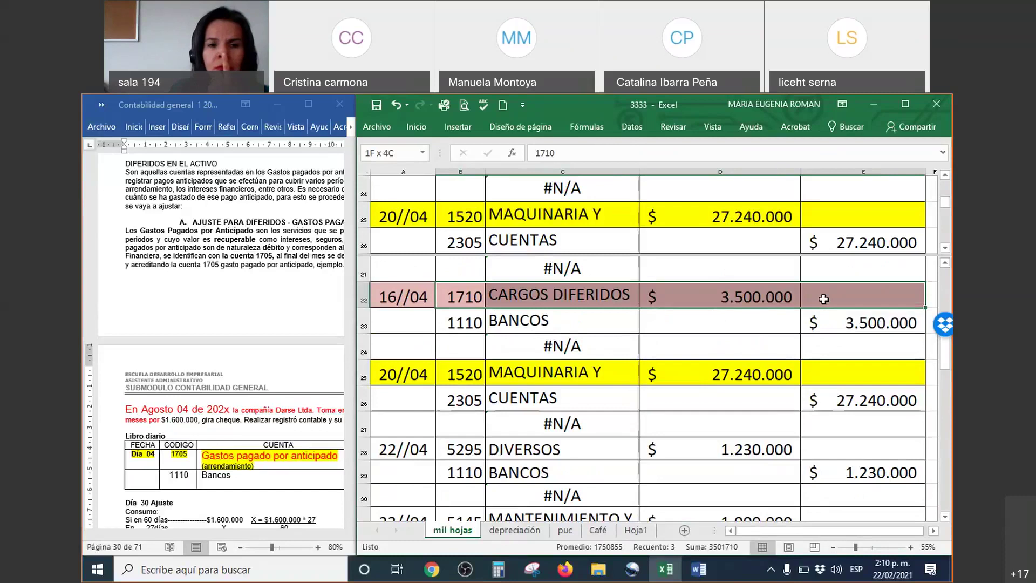
{"action": "left_click_drag", "start_coordinate": [824, 299], "coordinate": [823, 299]}
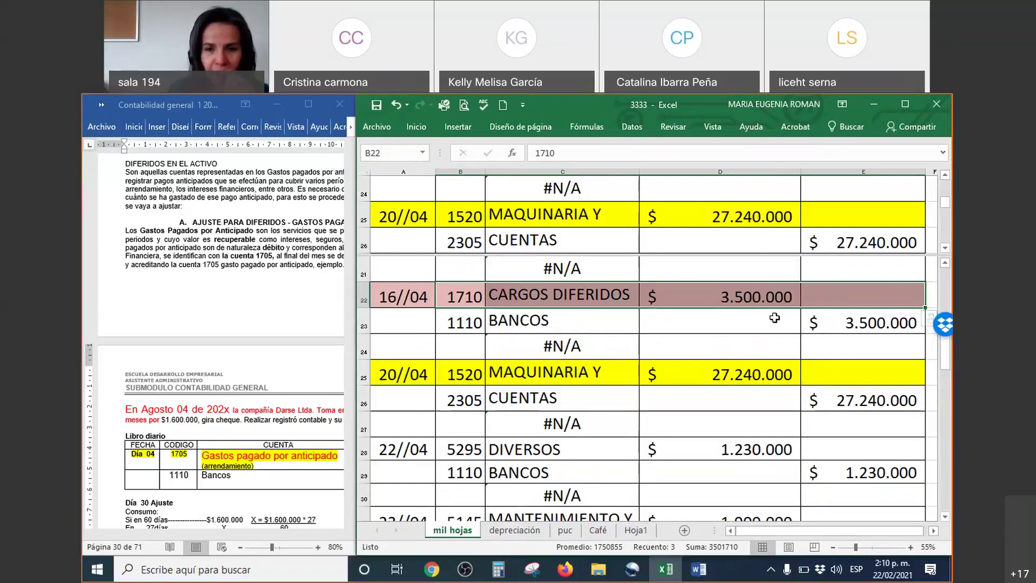
{"action": "left_click", "coordinate": [778, 295]}
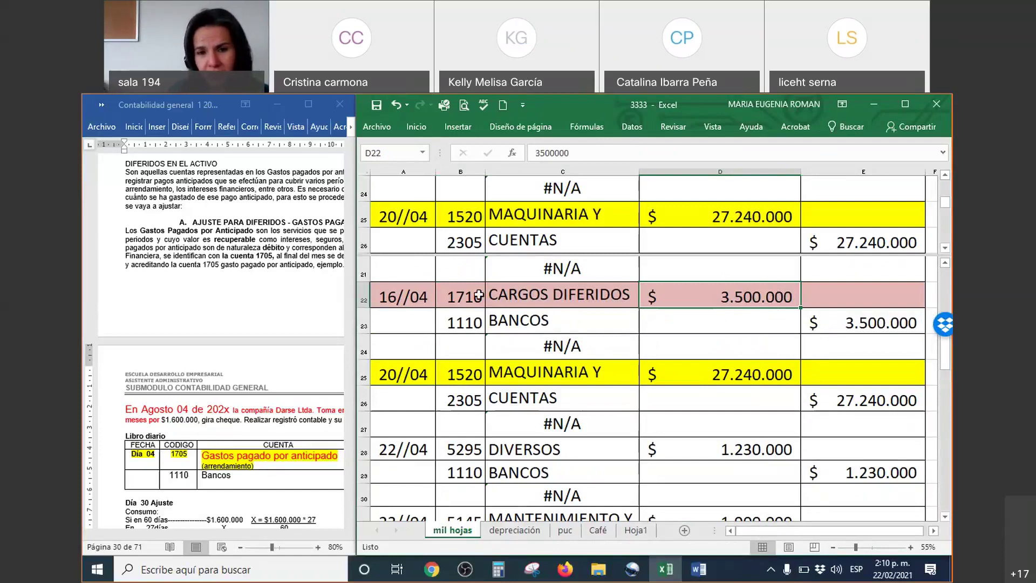
{"action": "left_click", "coordinate": [458, 296]}
{"action": "type", "text": "1705"}
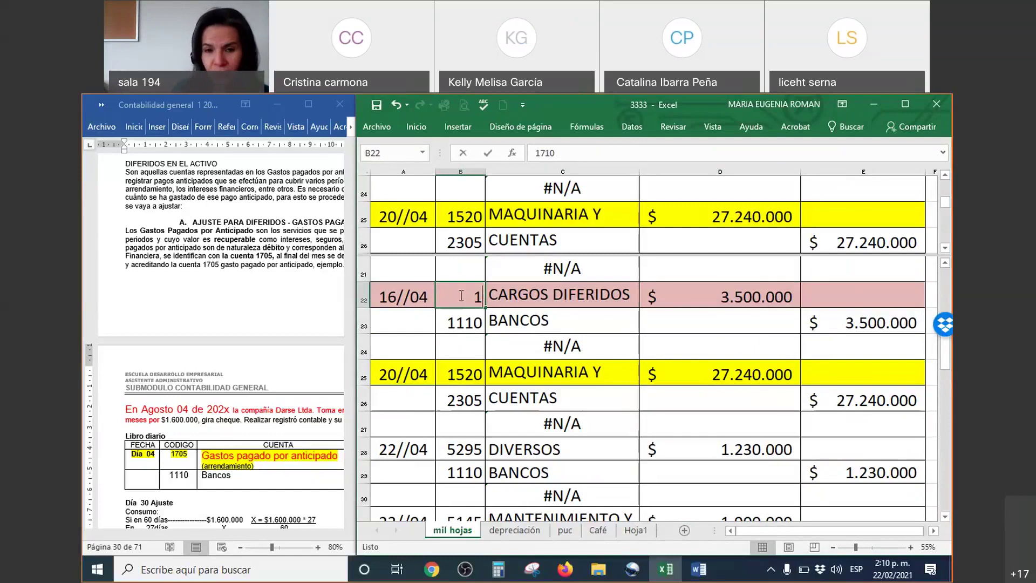
{"action": "key", "text": "Return"}
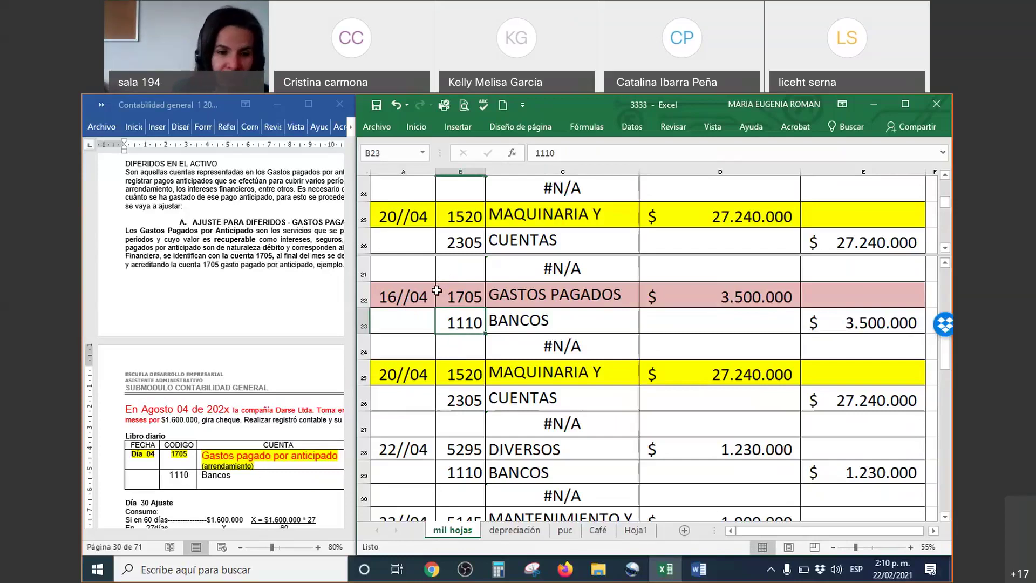
Step: Review the April 16 transaction on the three-month statutory auditor fees in the Word document
{"action": "left_click", "coordinate": [241, 348]}
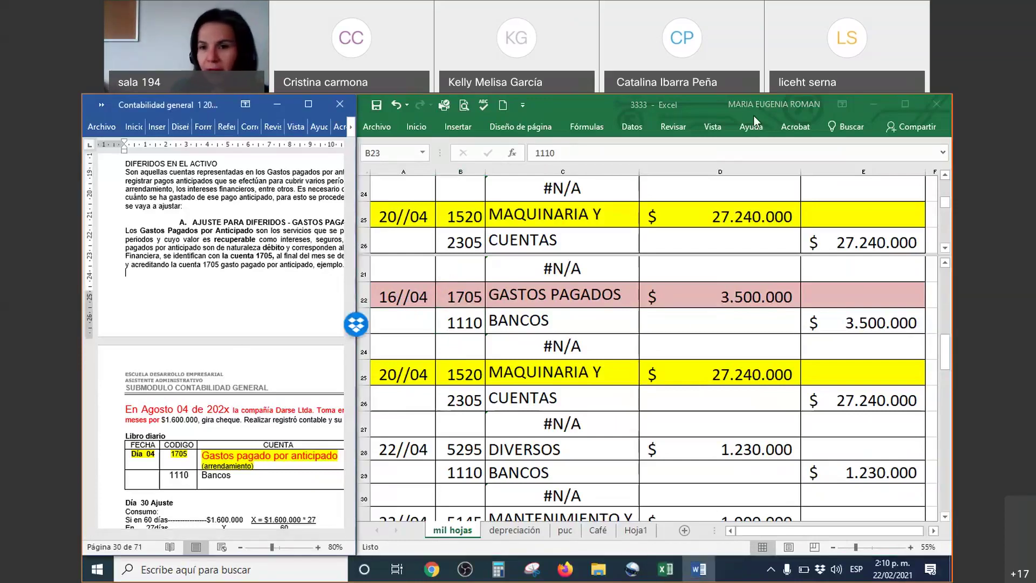
{"action": "left_click", "coordinate": [737, 114]}
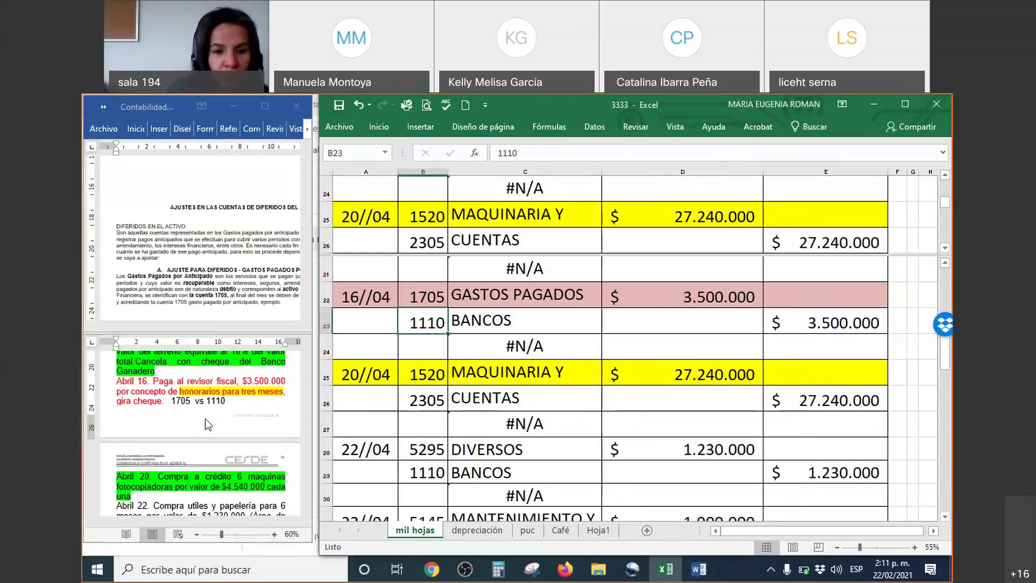
{"action": "left_click", "coordinate": [205, 419]}
{"action": "left_click_drag", "start_coordinate": [226, 401], "coordinate": [163, 392]}
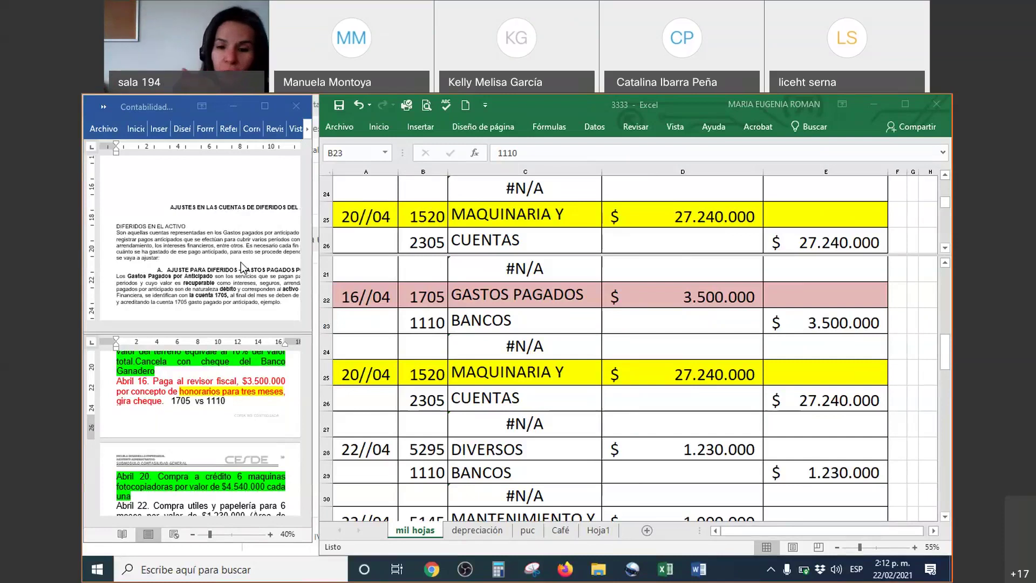
Step: Search the puc sheet for account 1705
{"action": "left_click", "coordinate": [529, 531]}
{"action": "left_click", "coordinate": [529, 530]}
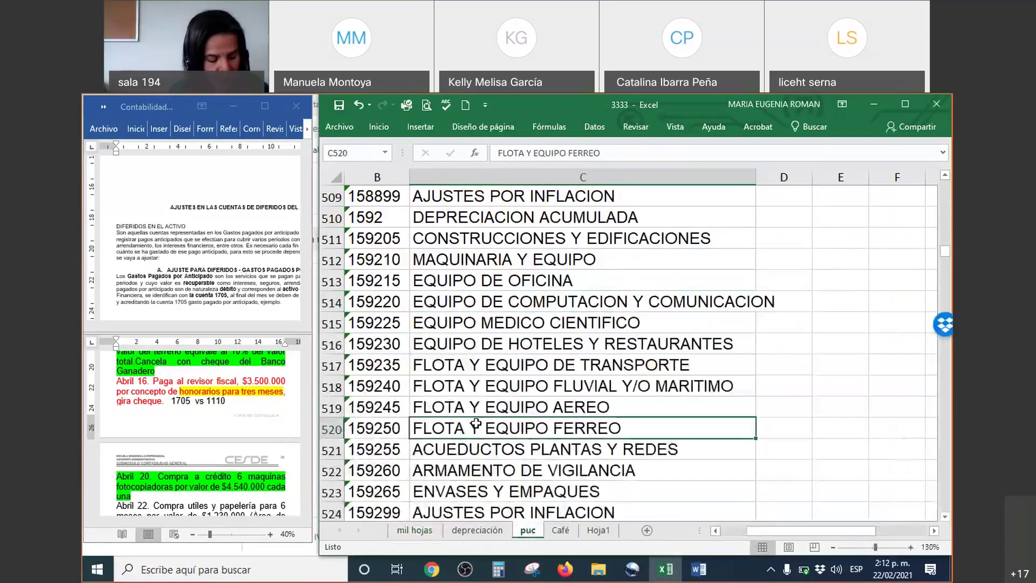
{"action": "key", "text": "ctrl+b"}
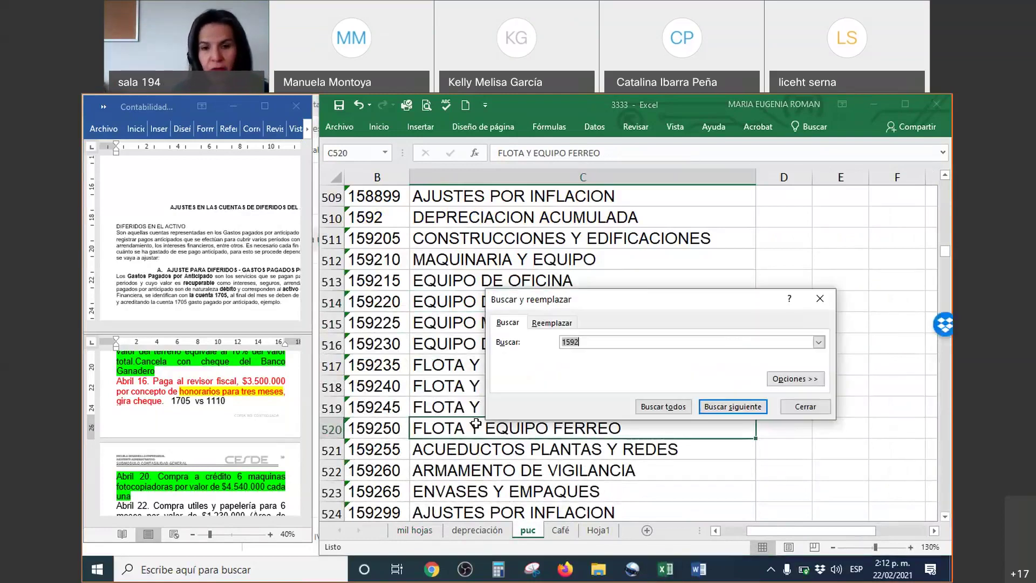
{"action": "type", "text": "1705"}
{"action": "key", "text": "Return"}
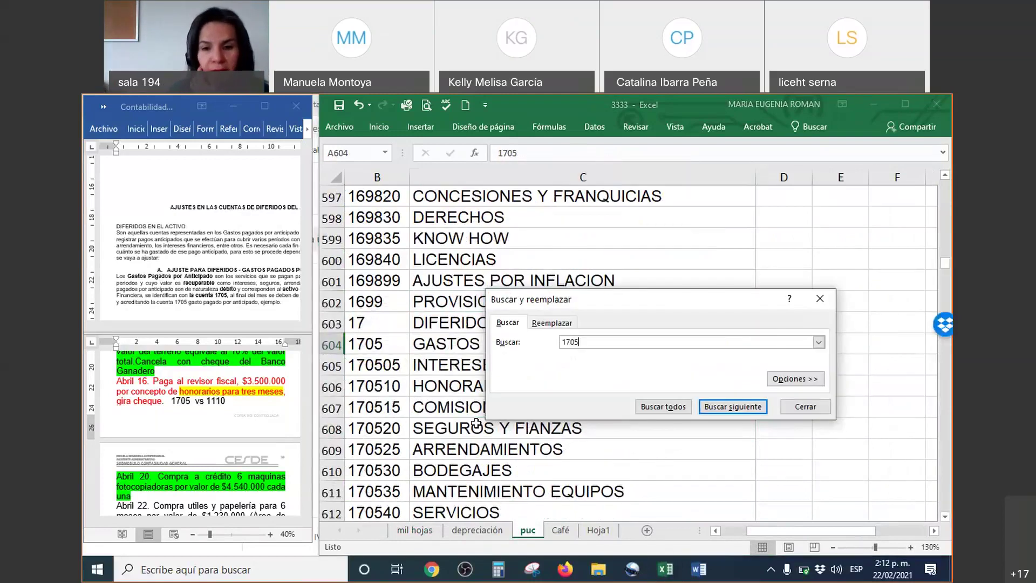
{"action": "left_click", "coordinate": [805, 407]}
Step: Examine account 1705 for prepaid expenses and its subaccounts, such as fees, storage and rentals, in the puc sheet
{"action": "left_click_drag", "start_coordinate": [638, 402], "coordinate": [638, 387]}
{"action": "scroll", "coordinate": [638, 386], "scroll_direction": "down", "scroll_amount": 2}
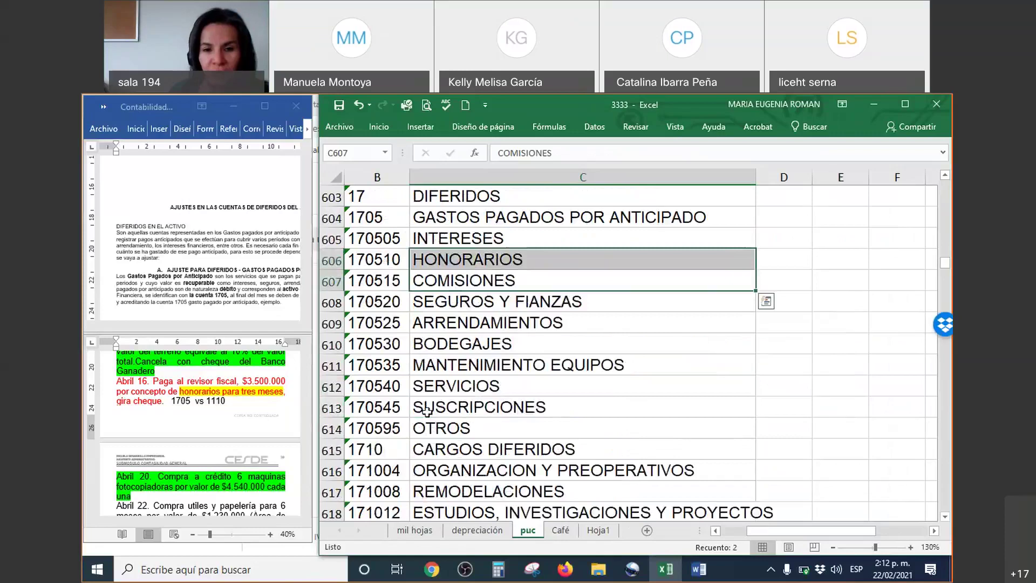
{"action": "left_click_drag", "start_coordinate": [378, 346], "coordinate": [456, 353]}
{"action": "left_click_drag", "start_coordinate": [387, 323], "coordinate": [506, 329]}
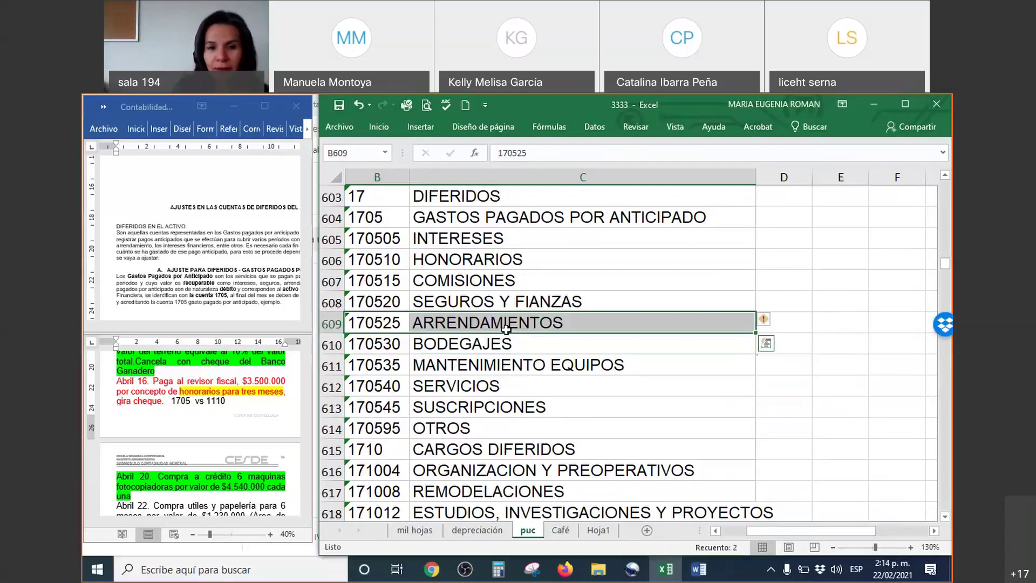
{"action": "left_click_drag", "start_coordinate": [374, 223], "coordinate": [634, 218]}
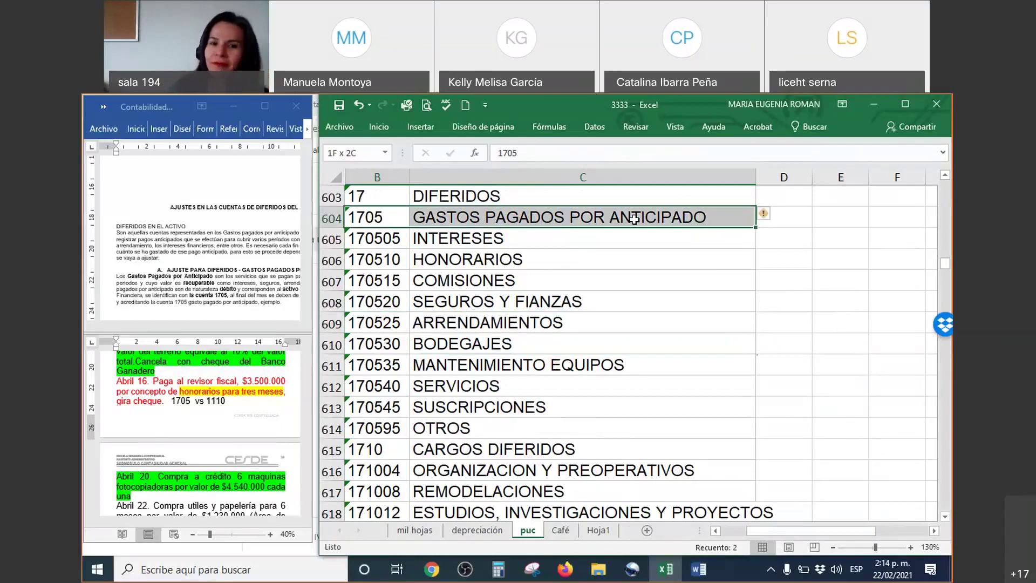
{"action": "left_click_drag", "start_coordinate": [633, 218], "coordinate": [632, 229]}
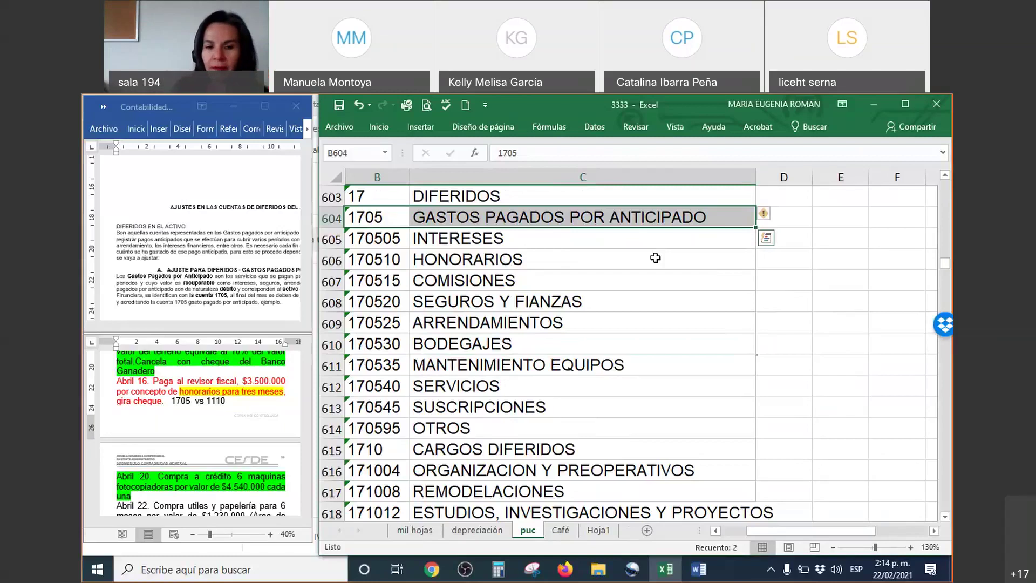
{"action": "key", "text": "Escape"}
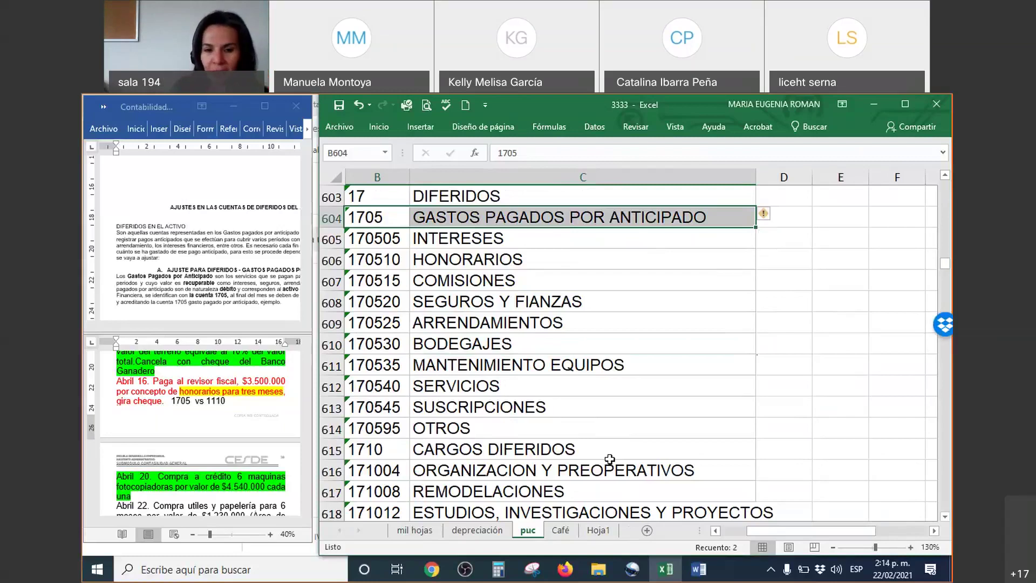
Step: Return to the mil hojas sheet and locate the 16//04 entry for account 1705 in the upper split view
{"action": "left_click", "coordinate": [416, 531]}
{"action": "left_click", "coordinate": [550, 421]}
{"action": "left_click", "coordinate": [474, 240]}
{"action": "scroll", "coordinate": [504, 232], "scroll_direction": "down", "scroll_amount": 1}
{"action": "scroll", "coordinate": [504, 232], "scroll_direction": "down", "scroll_amount": 4}
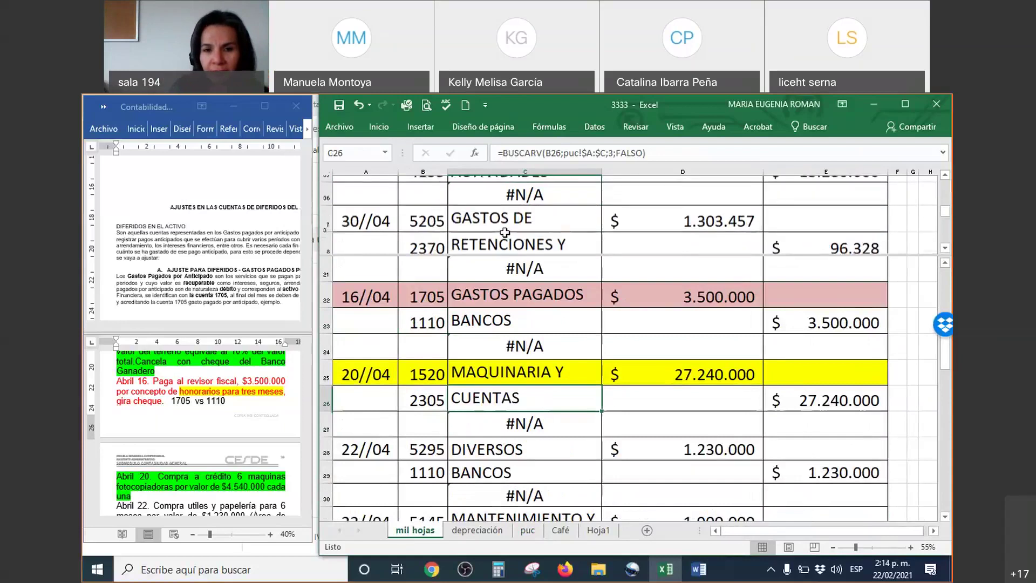
{"action": "scroll", "coordinate": [504, 232], "scroll_direction": "up", "scroll_amount": 3}
{"action": "scroll", "coordinate": [504, 232], "scroll_direction": "up", "scroll_amount": 4}
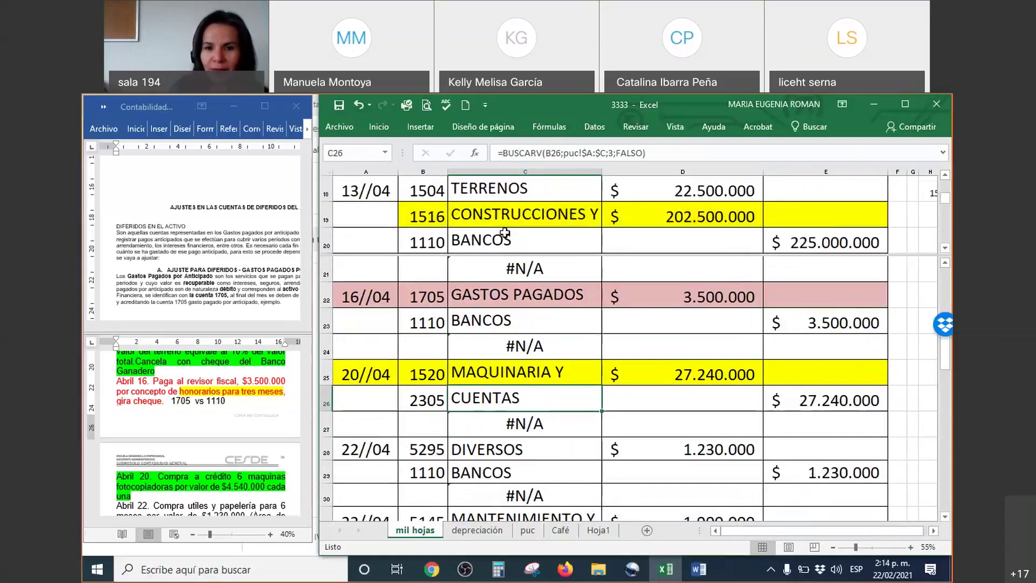
{"action": "scroll", "coordinate": [505, 232], "scroll_direction": "down", "scroll_amount": 1}
{"action": "left_click", "coordinate": [504, 232]}
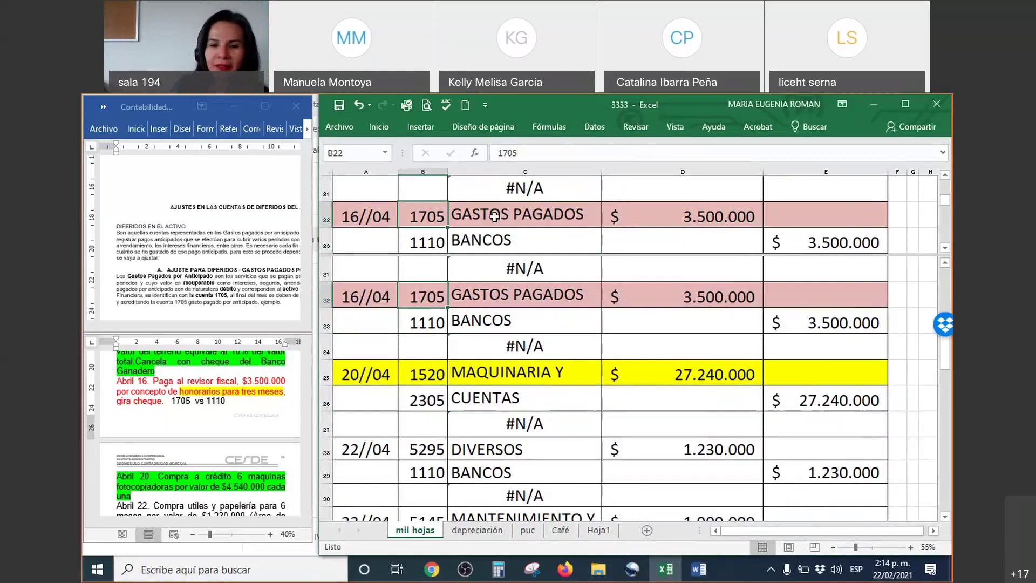
Step: Enter the label "Gpa" in B68, below the depreciation entries of the adjustments book
{"action": "left_click", "coordinate": [474, 364]}
{"action": "scroll", "coordinate": [473, 364], "scroll_direction": "down", "scroll_amount": 10}
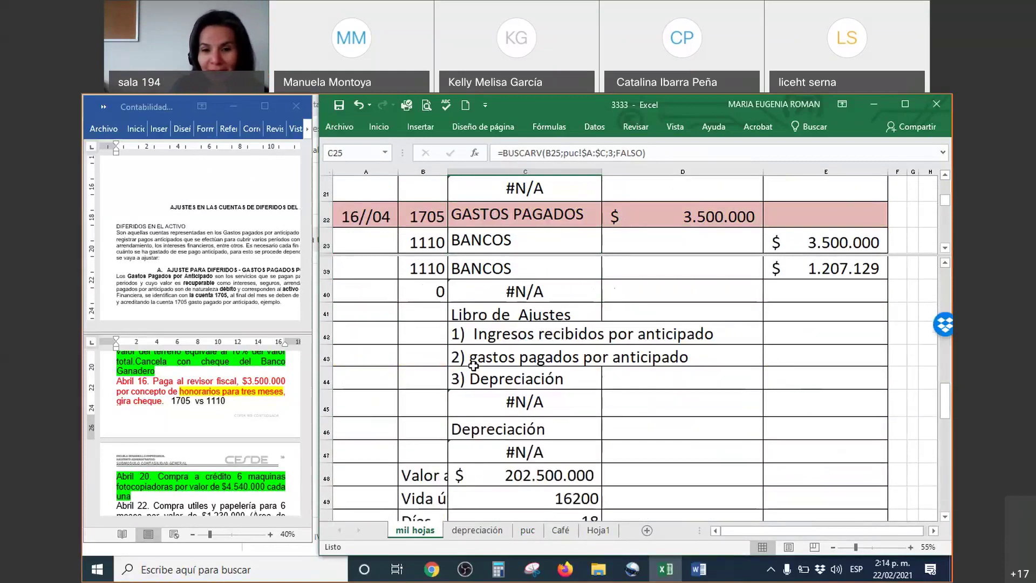
{"action": "scroll", "coordinate": [473, 365], "scroll_direction": "down", "scroll_amount": 4}
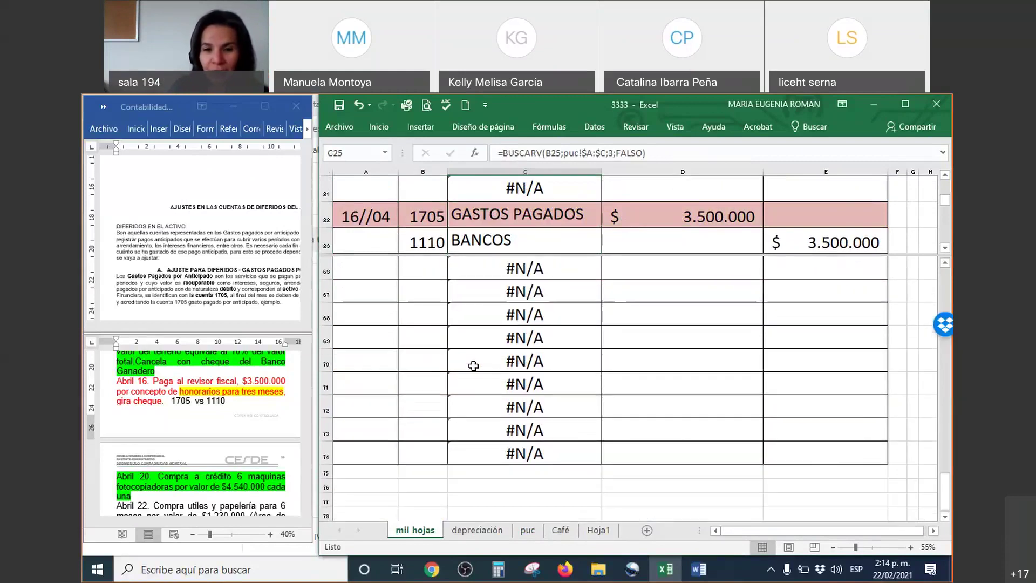
{"action": "left_click", "coordinate": [418, 310]}
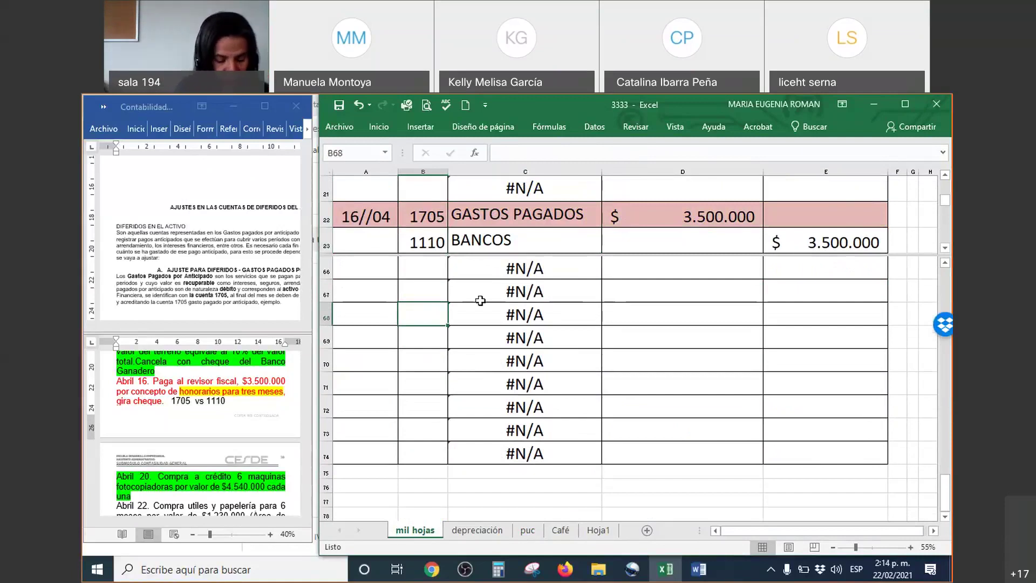
{"action": "type", "text": "Gast"}
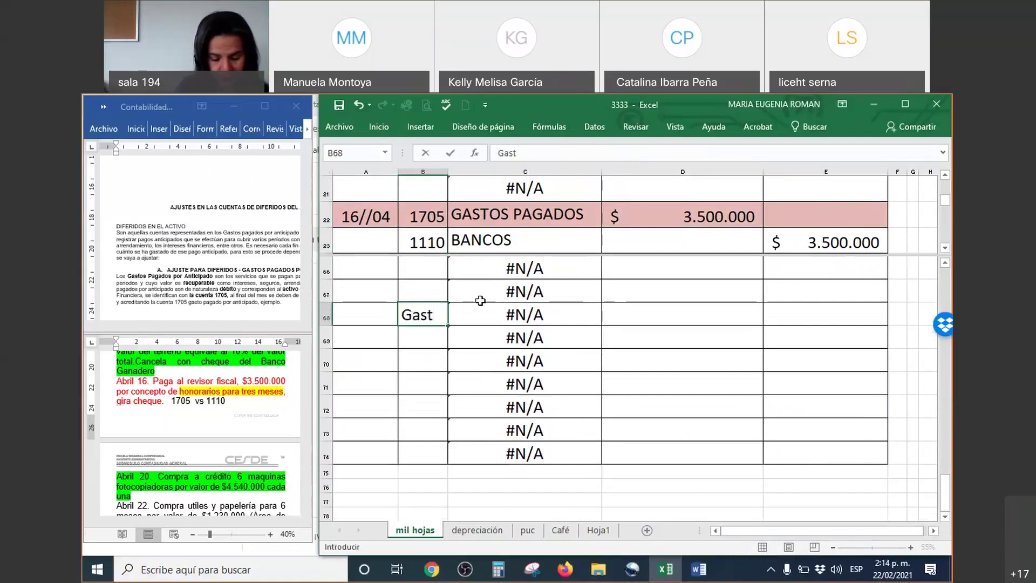
{"action": "key", "text": "BackSpace"}
{"action": "key", "text": "BackSpace"}
{"action": "key", "text": "BackSpace"}
{"action": "type", "text": "pa"}
Step: Fill C68 with a reference to the 1705 debit in D22 and relabel B68 as "GPA"
{"action": "left_click", "coordinate": [480, 302]}
{"action": "double_click", "coordinate": [481, 304]}
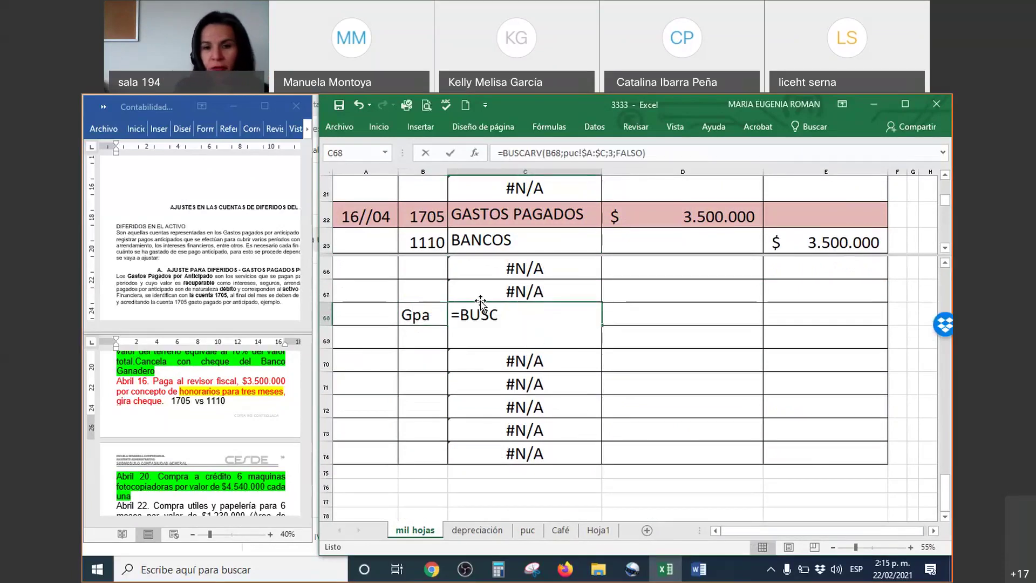
{"action": "key", "text": "Escape"}
{"action": "type", "text": "+"}
{"action": "left_click", "coordinate": [706, 219]}
{"action": "key", "text": "Return"}
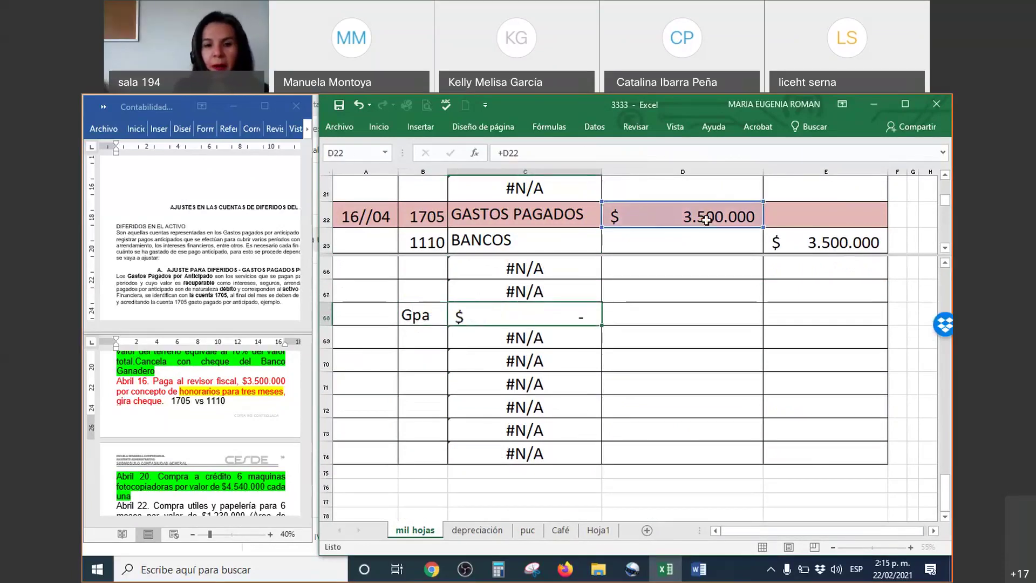
{"action": "key", "text": "Up"}
{"action": "type", "text": "GPA"}
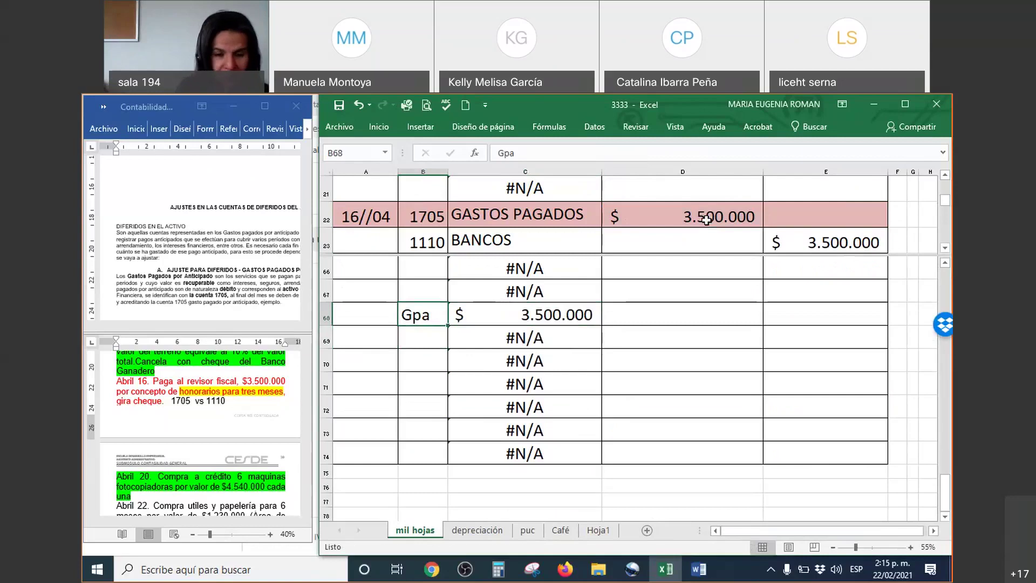
{"action": "key", "text": "Return"}
Step: Add the label "Tiempo" in B69 and enter 90 in C69 as the prepaid period in days
{"action": "type", "text": "TIEMP"}
{"action": "key", "text": "BackSpace"}
{"action": "key", "text": "BackSpace"}
{"action": "key", "text": "BackSpace"}
{"action": "key", "text": "BackSpace"}
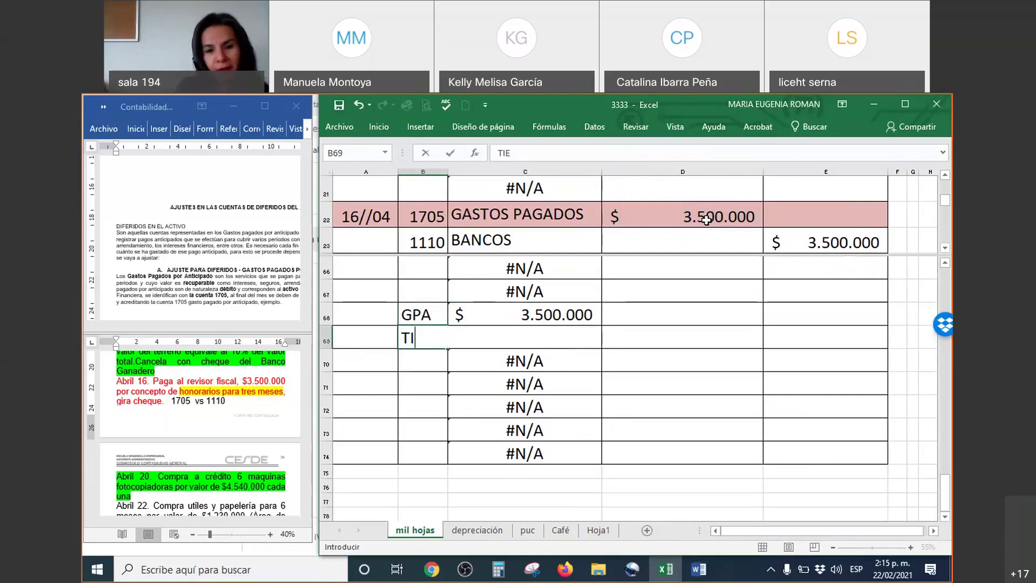
{"action": "key", "text": "Tab"}
{"action": "type", "text": "I"}
{"action": "key", "text": "BackSpace"}
{"action": "key", "text": "Left"}
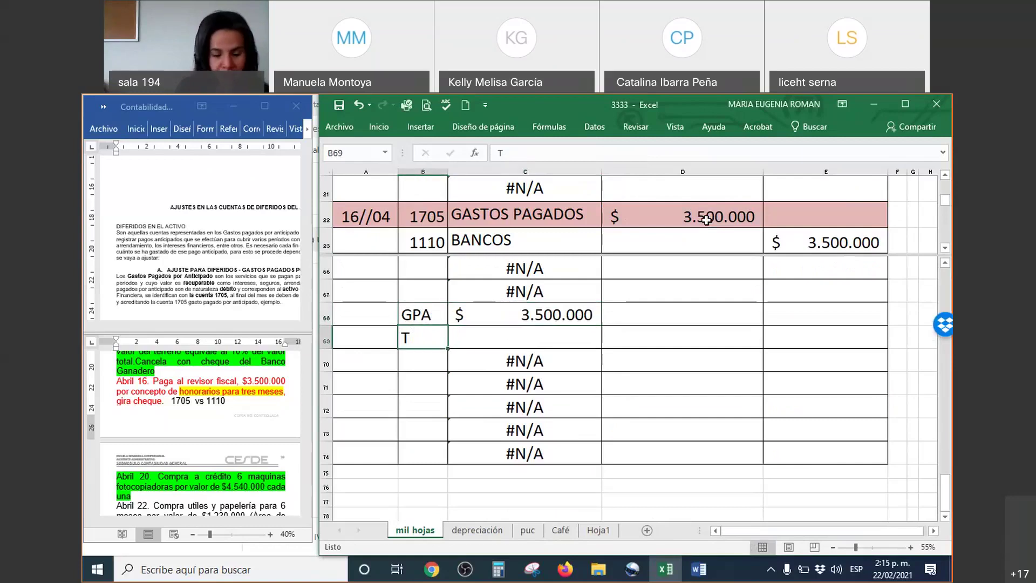
{"action": "type", "text": "TIEMPO"}
{"action": "key", "text": "Tab"}
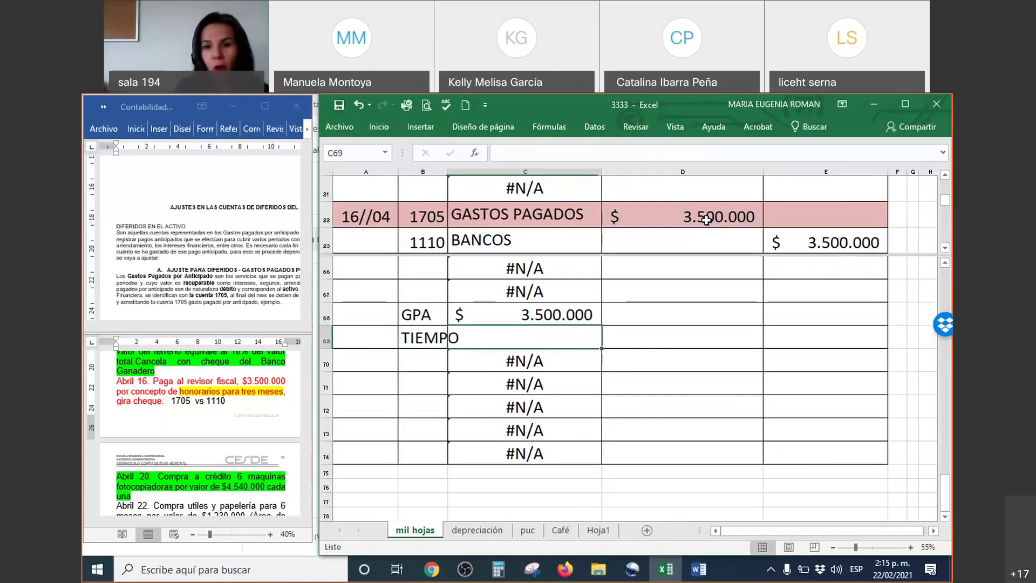
{"action": "key", "text": "Left"}
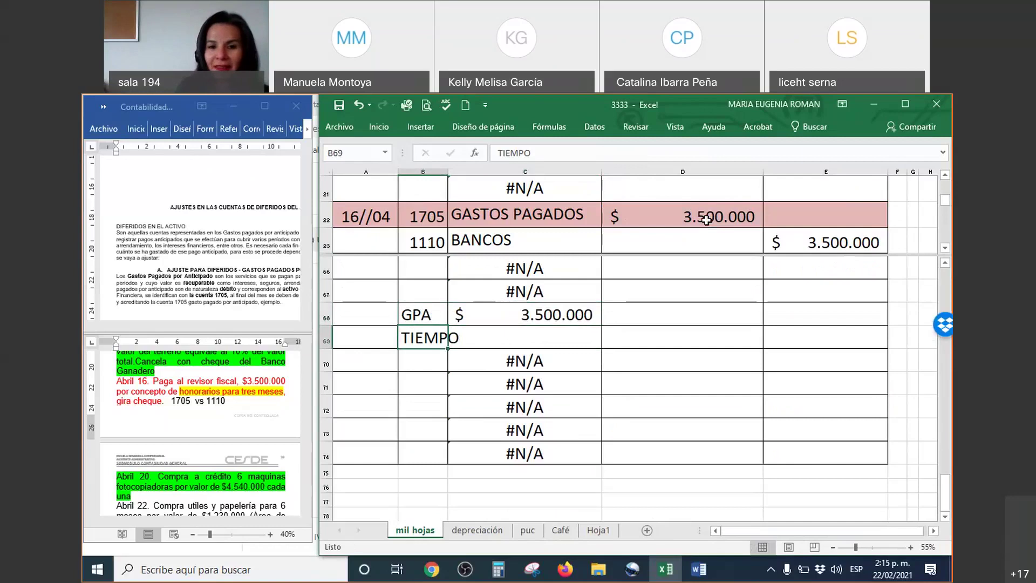
{"action": "type", "text": "tiempo"}
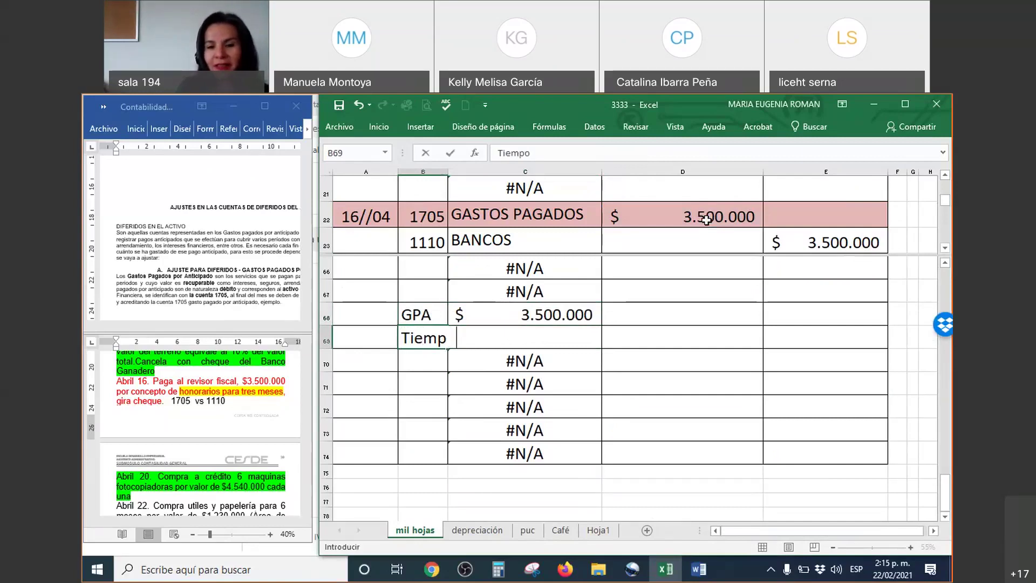
{"action": "key", "text": "Tab"}
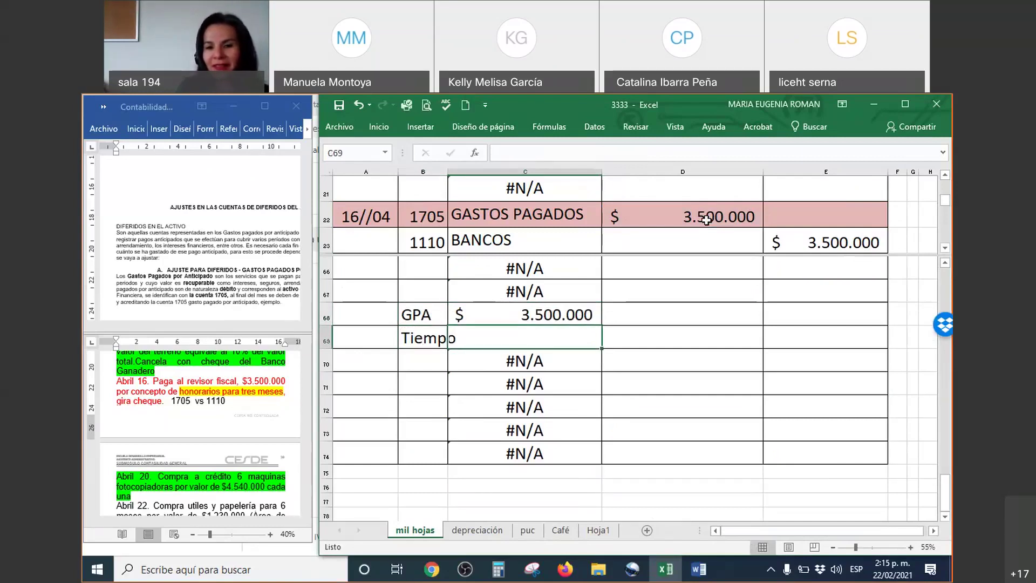
{"action": "type", "text": "90"}
{"action": "key", "text": "Return"}
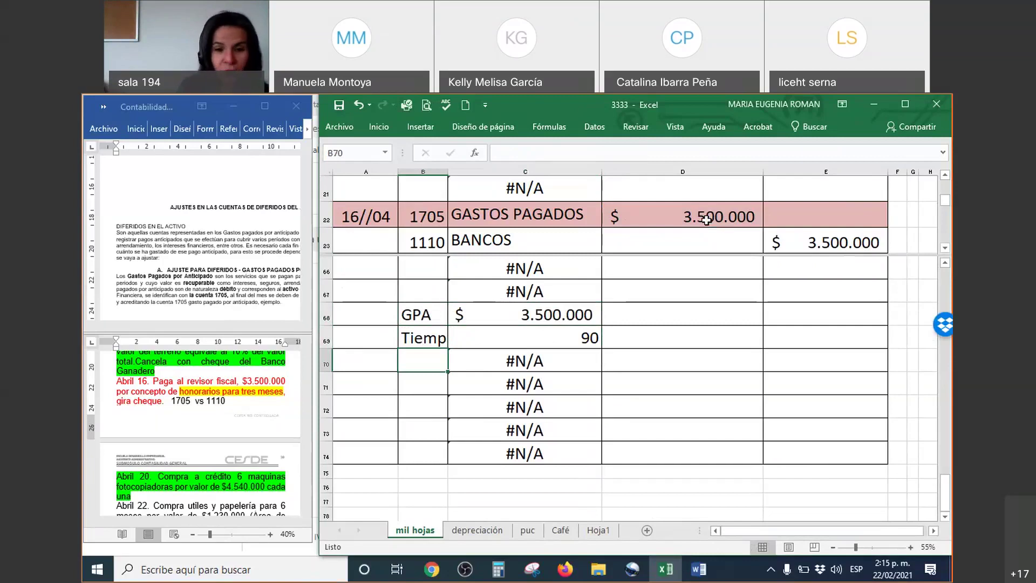
Step: Add the label "uso" in B70 and calculate the days used in C70 with +30-16+1
{"action": "type", "text": "uso"}
{"action": "key", "text": "Tab"}
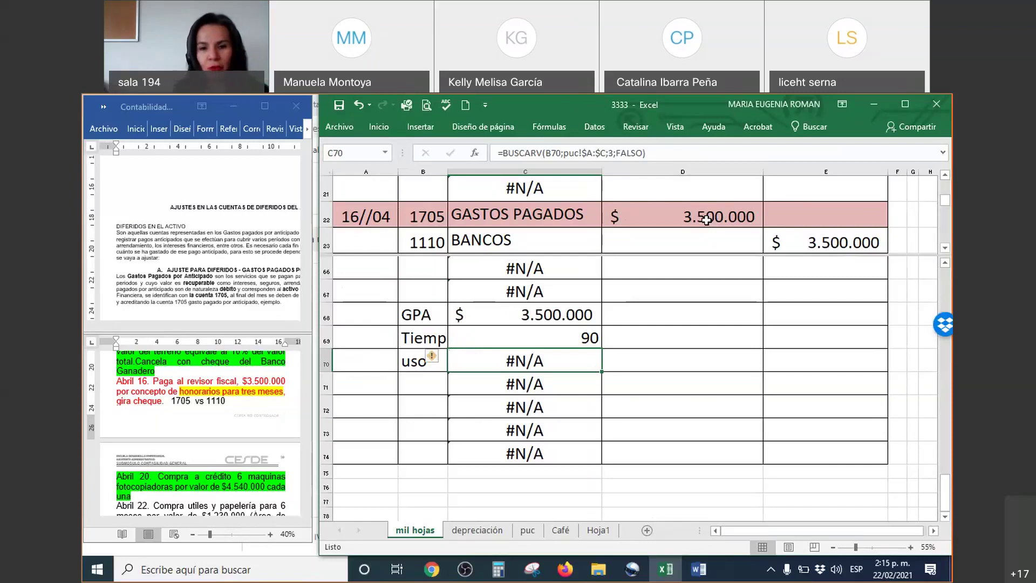
{"action": "type", "text": "+"}
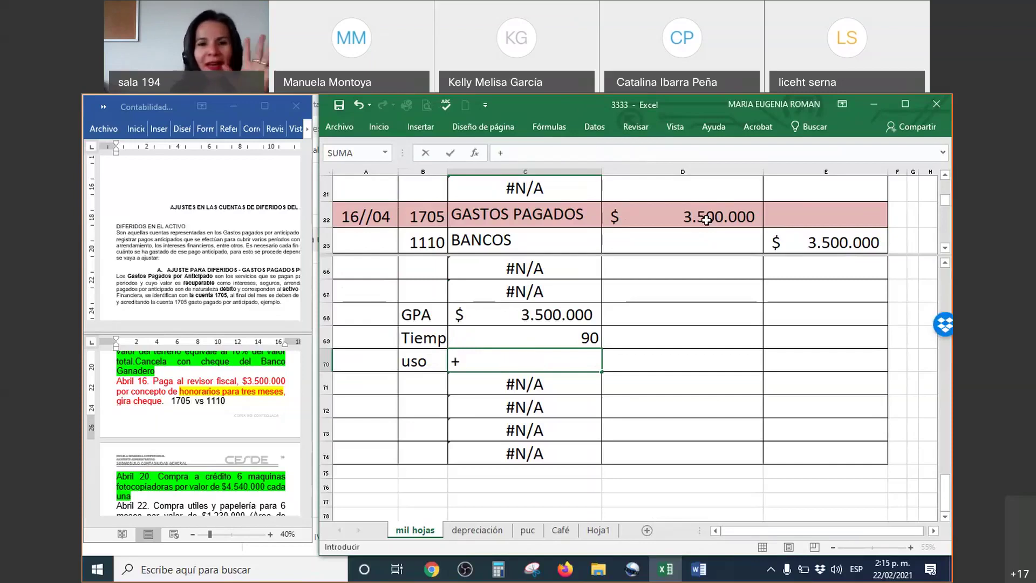
{"action": "type", "text": "30-16+1"}
{"action": "key", "text": "Return"}
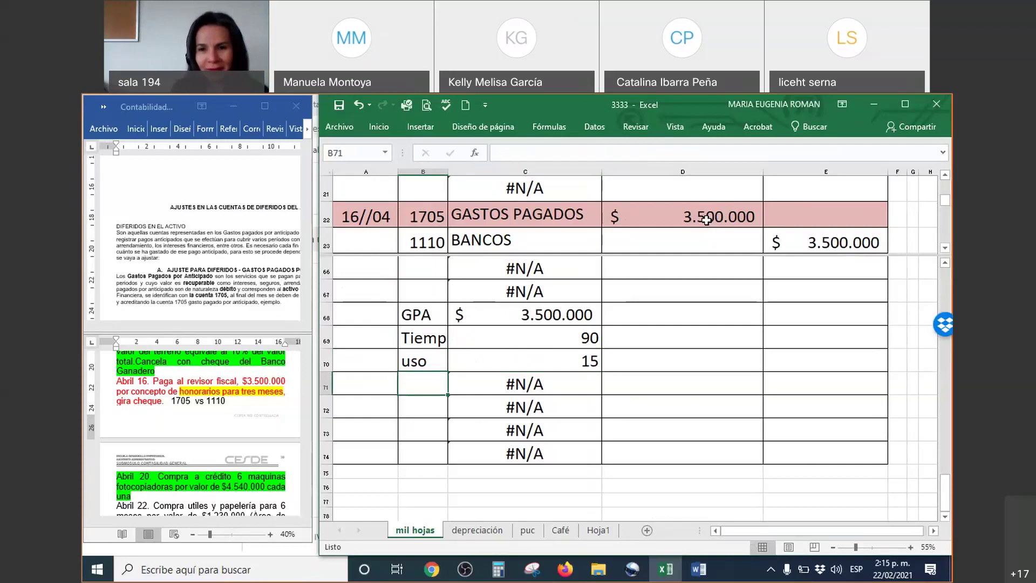
Step: Label B72 "GPA" and calculate the April adjustment in C72 with =(C68/C69)*C70
{"action": "key", "text": "Down"}
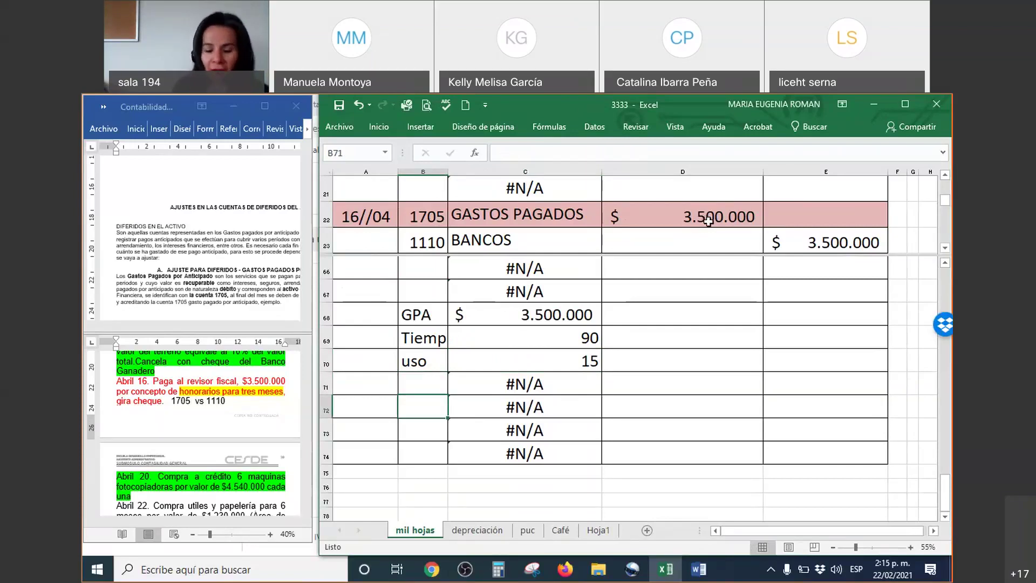
{"action": "type", "text": "GPA"}
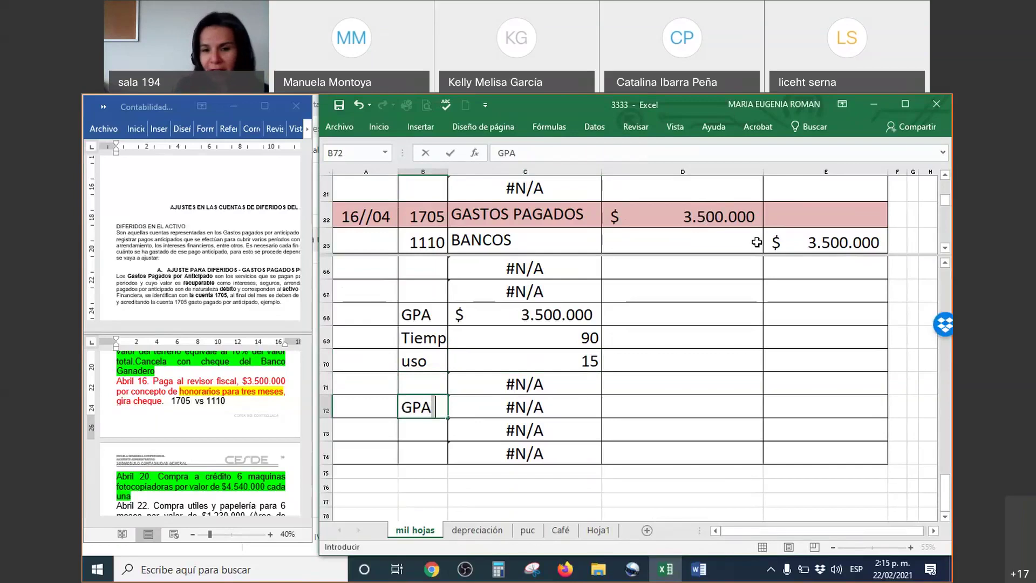
{"action": "key", "text": "Tab"}
{"action": "type", "text": "="}
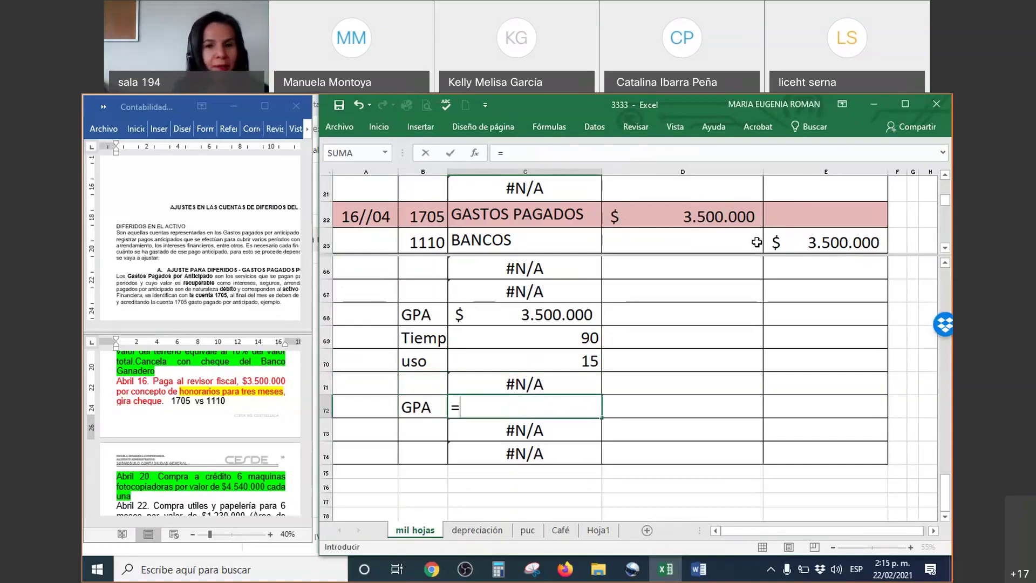
{"action": "type", "text": "("}
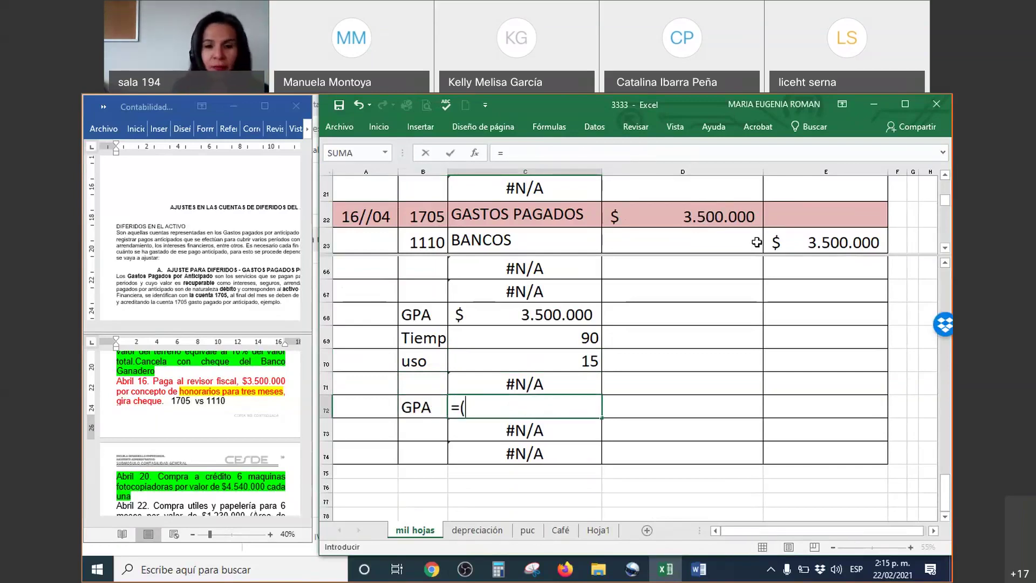
{"action": "left_click", "coordinate": [569, 312]}
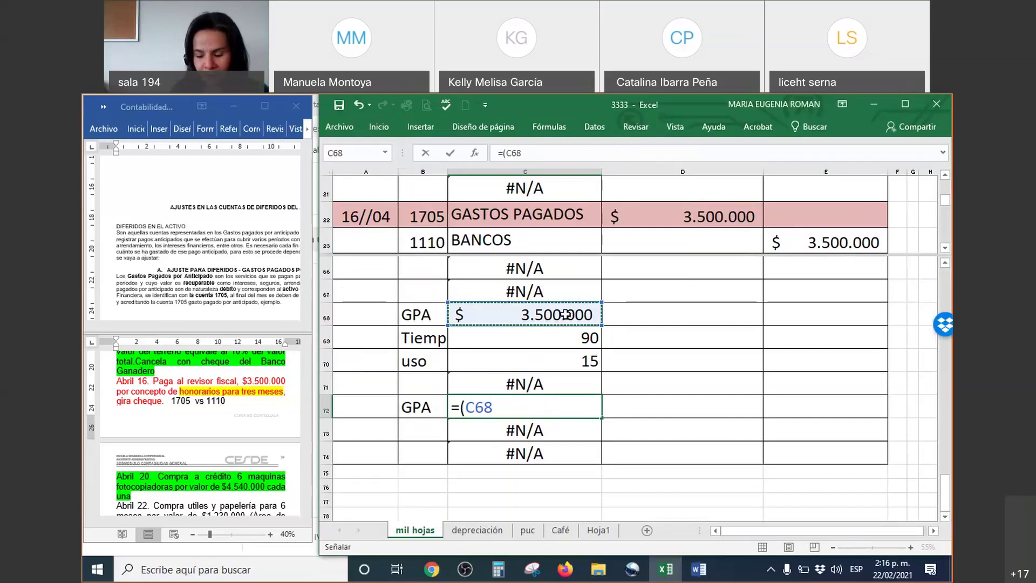
{"action": "type", "text": "/"}
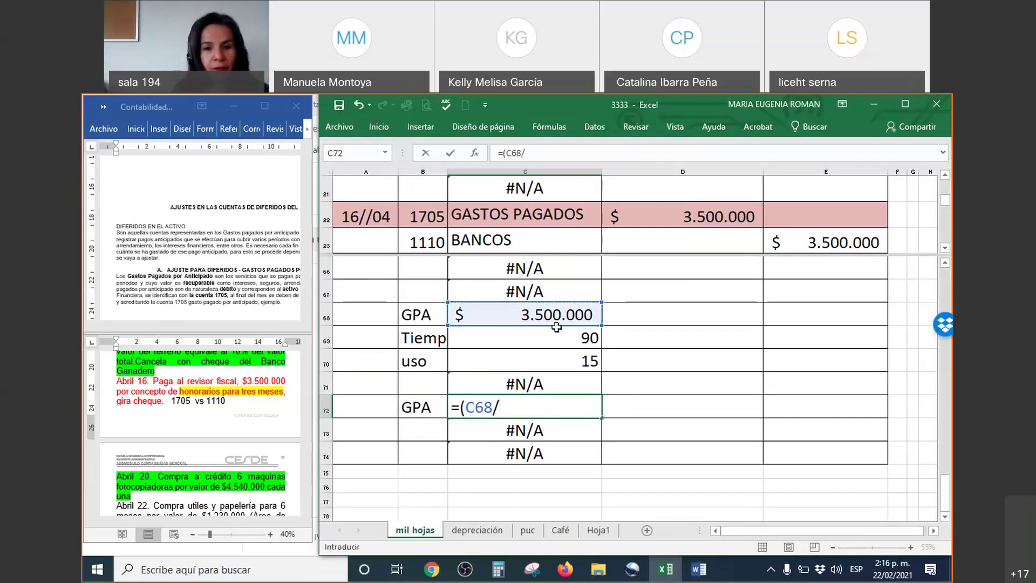
{"action": "left_click", "coordinate": [563, 343]}
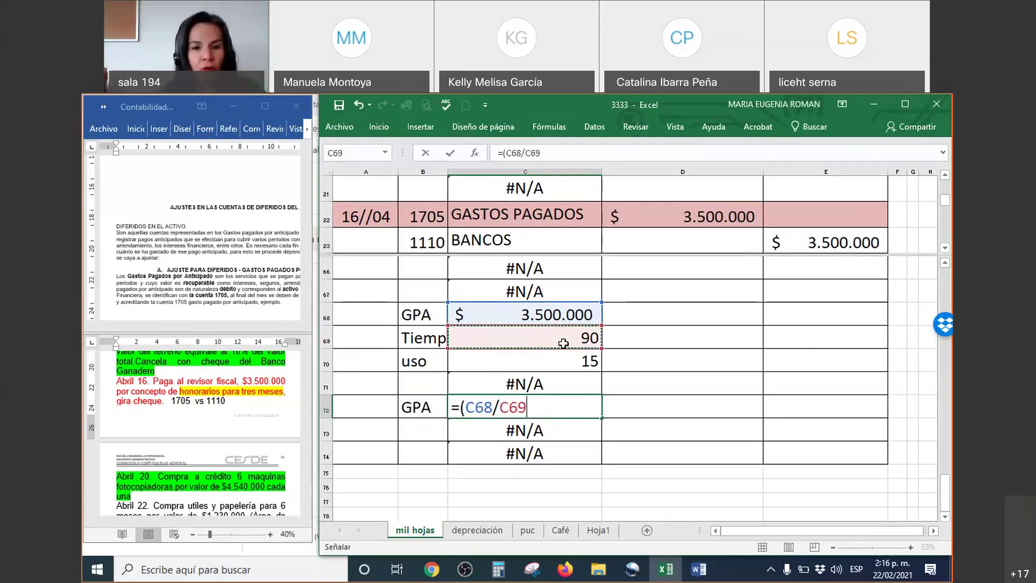
{"action": "type", "text": ")*"}
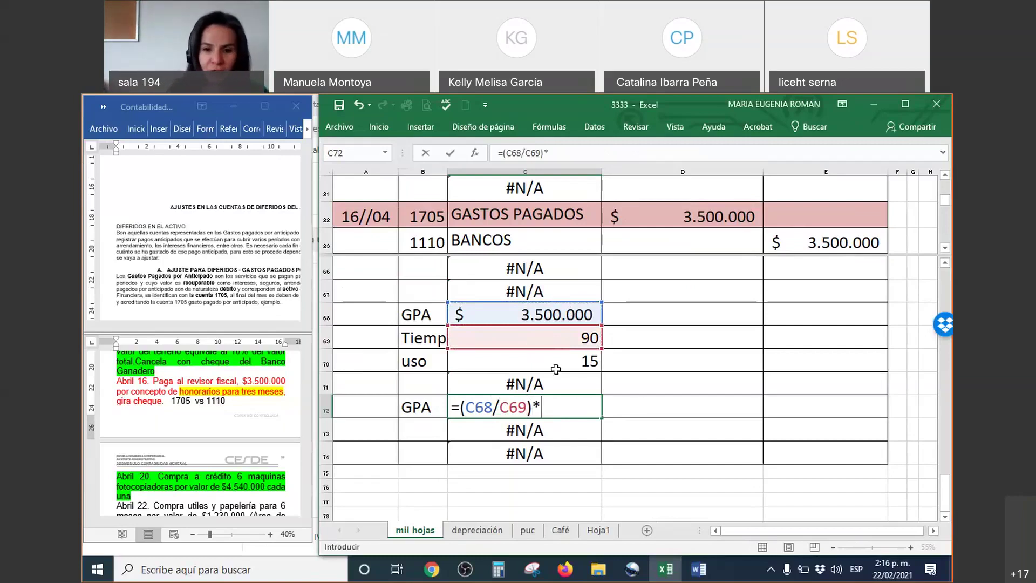
{"action": "left_click", "coordinate": [552, 361]}
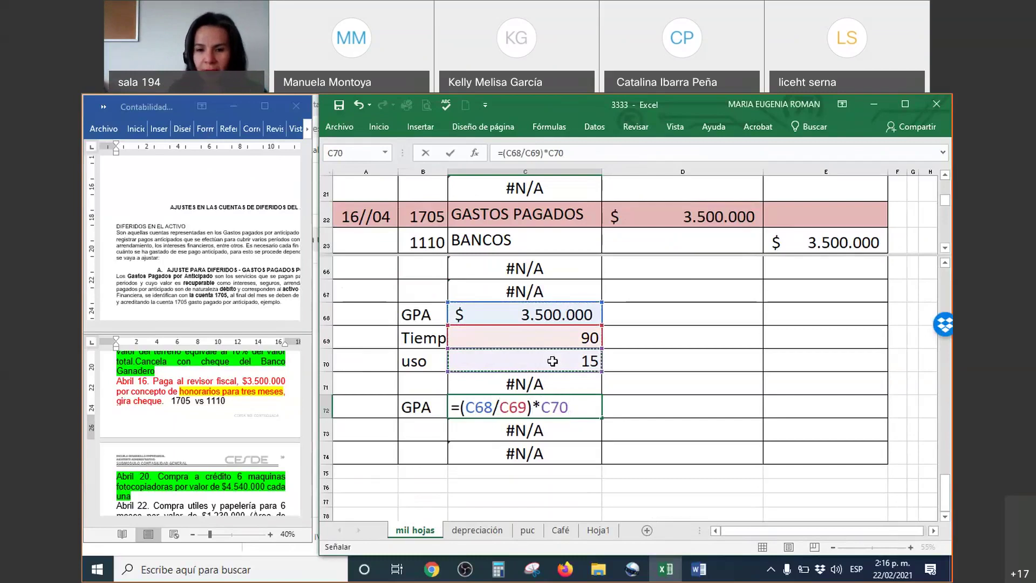
{"action": "key", "text": "Return"}
Step: Wrap the C72 formula in REDONDEAR with 0 decimals, giving =REDONDEAR((C68/C69)*C70;0)
{"action": "key", "text": "Up"}
{"action": "key", "text": "Left"}
{"action": "key", "text": "Right"}
{"action": "left_click", "coordinate": [502, 153]}
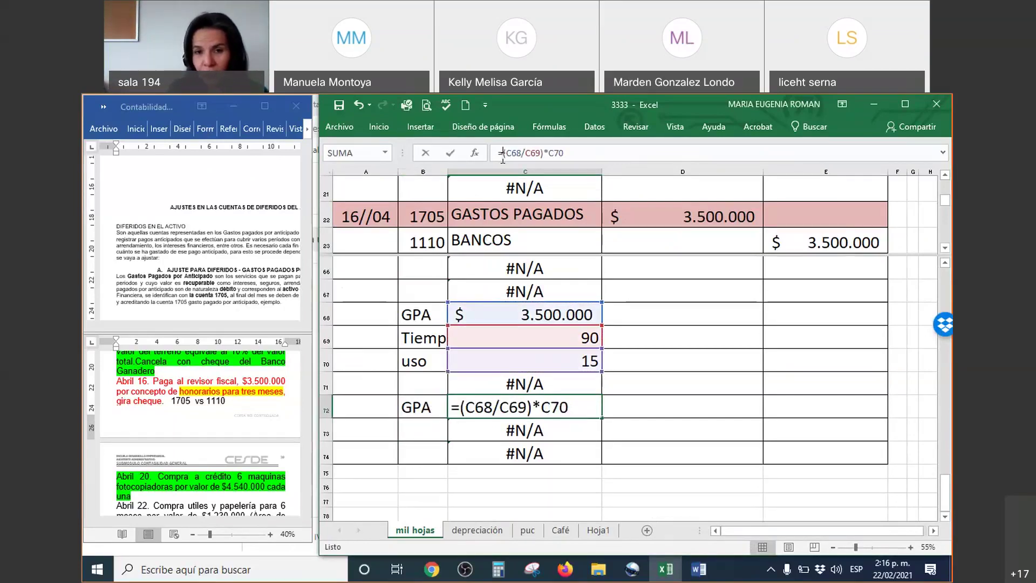
{"action": "type", "text": "RE"}
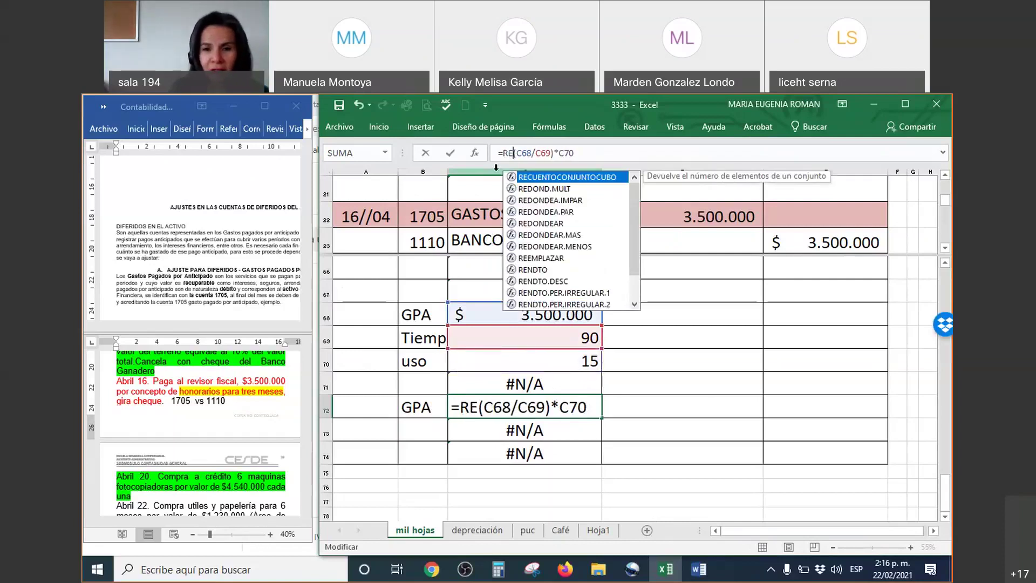
{"action": "type", "text": "DOND"}
{"action": "type", "text": "E"}
{"action": "key", "text": "BackSpace"}
{"action": "type", "text": "ONDEAR"}
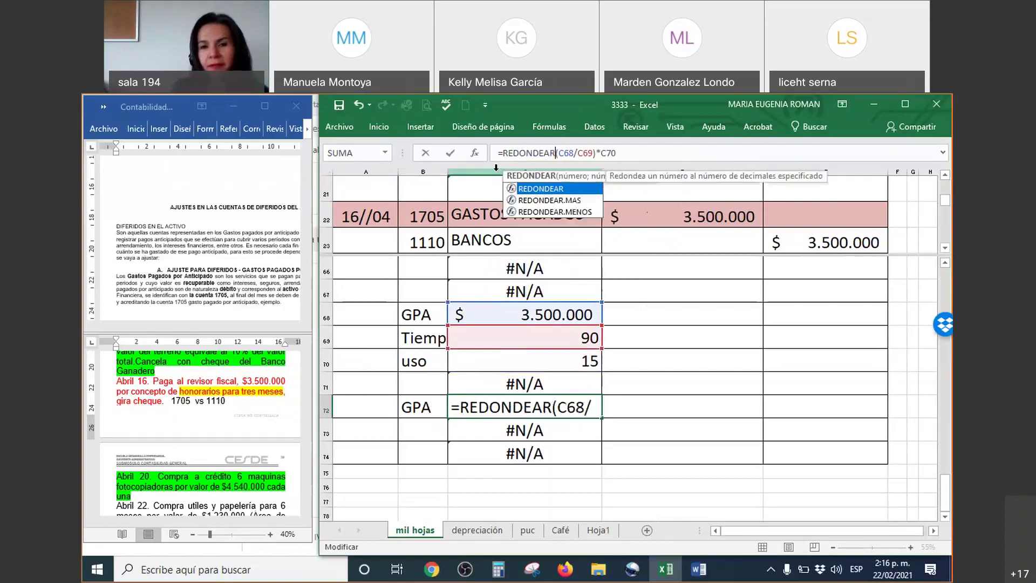
{"action": "type", "text": "("}
{"action": "type", "text": ";0)"}
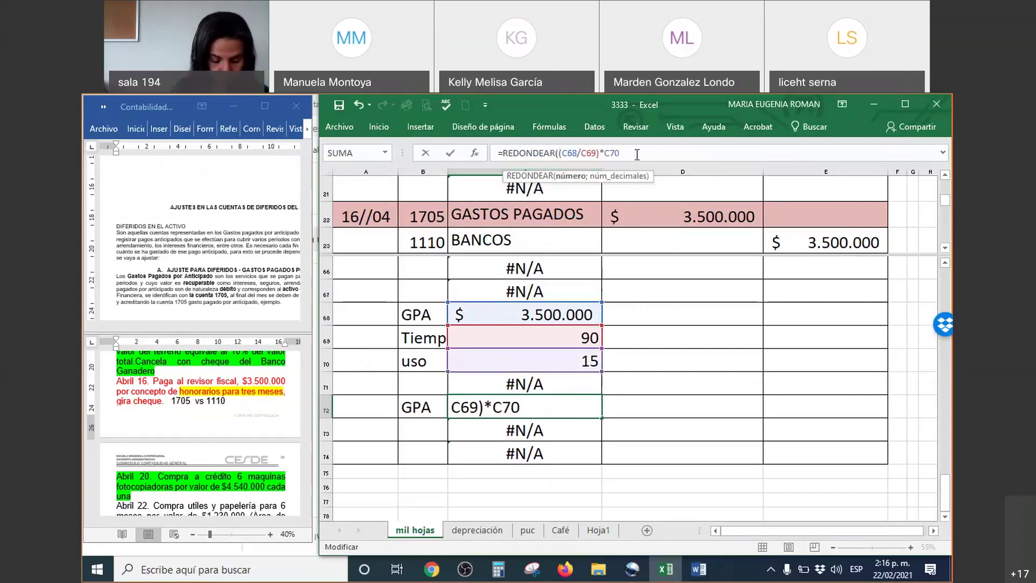
{"action": "key", "text": "Return"}
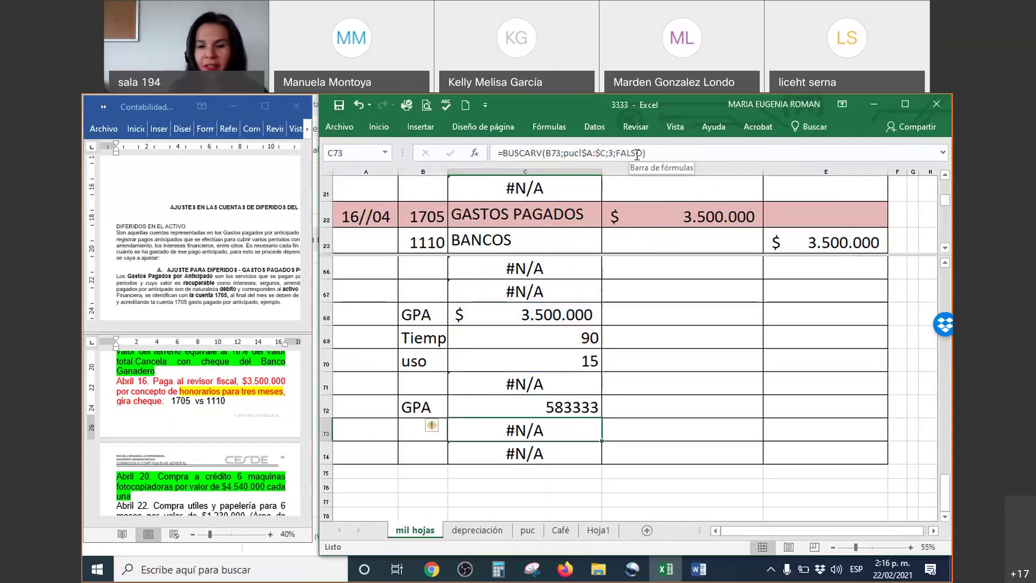
Step: Format the adjustment amount in C72 as currency without decimals
{"action": "left_click", "coordinate": [526, 409]}
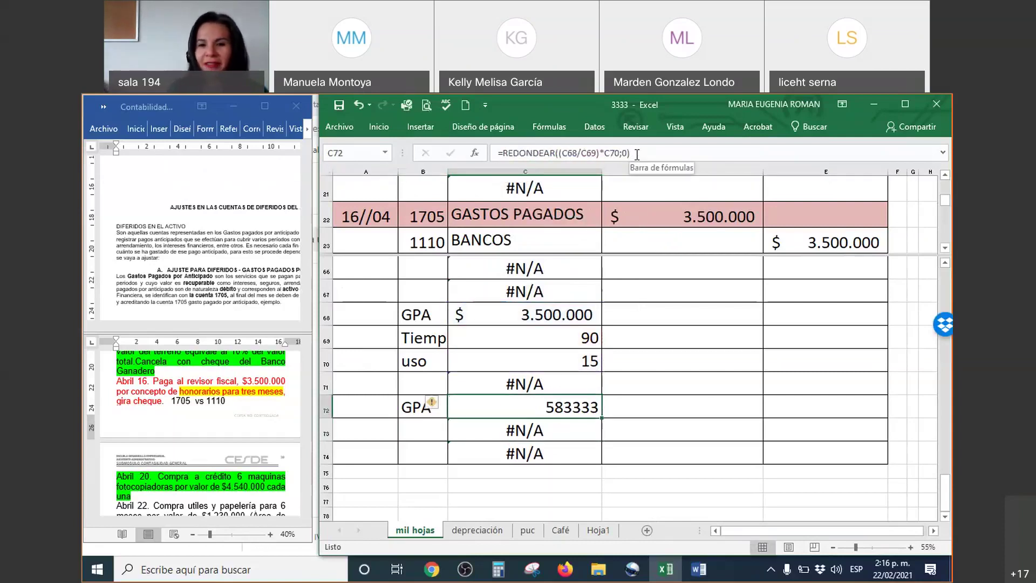
{"action": "right_click", "coordinate": [526, 408]}
{"action": "left_click", "coordinate": [645, 432]}
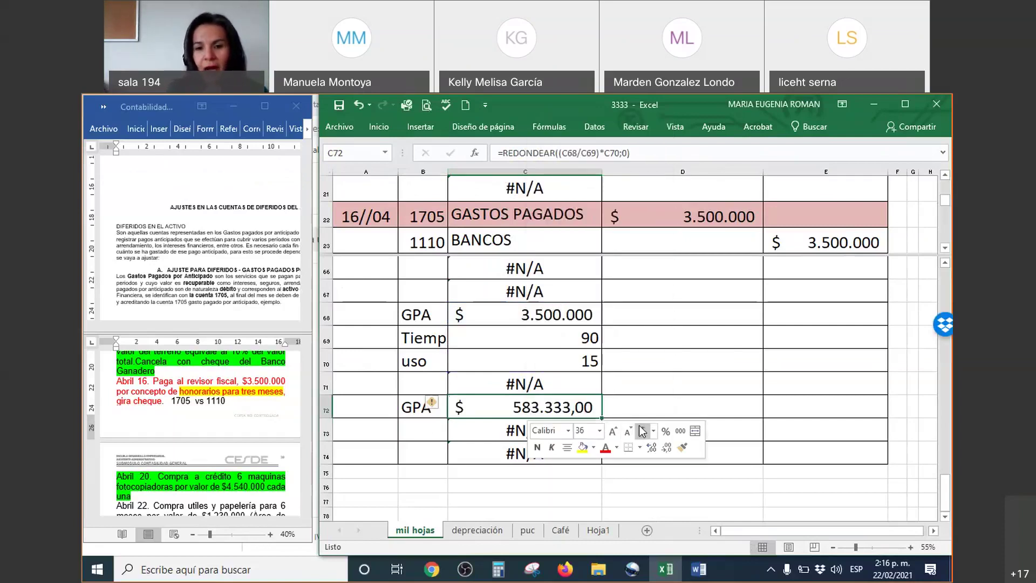
{"action": "right_click", "coordinate": [573, 407]}
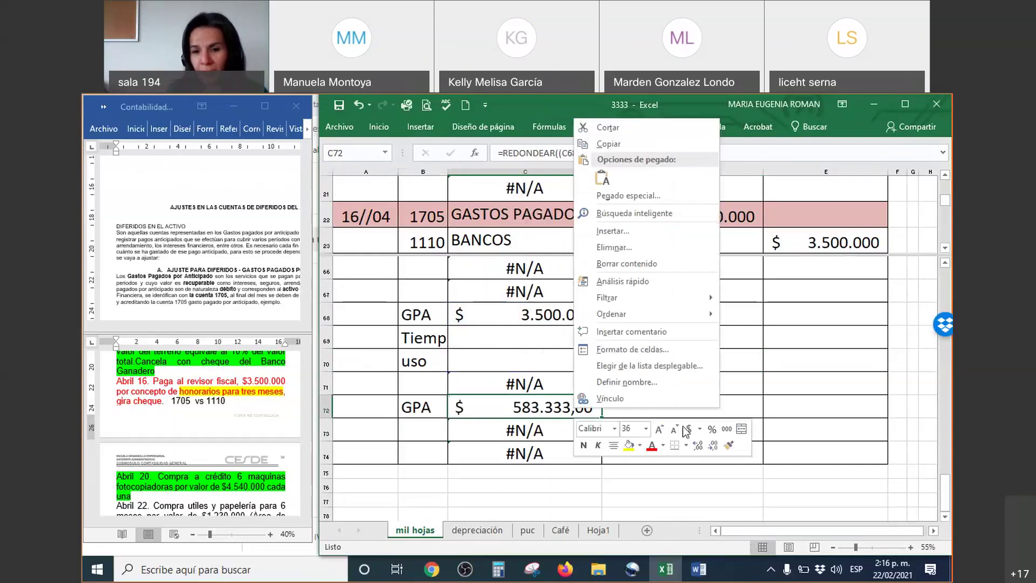
{"action": "left_click", "coordinate": [712, 446]}
{"action": "left_click", "coordinate": [712, 446]}
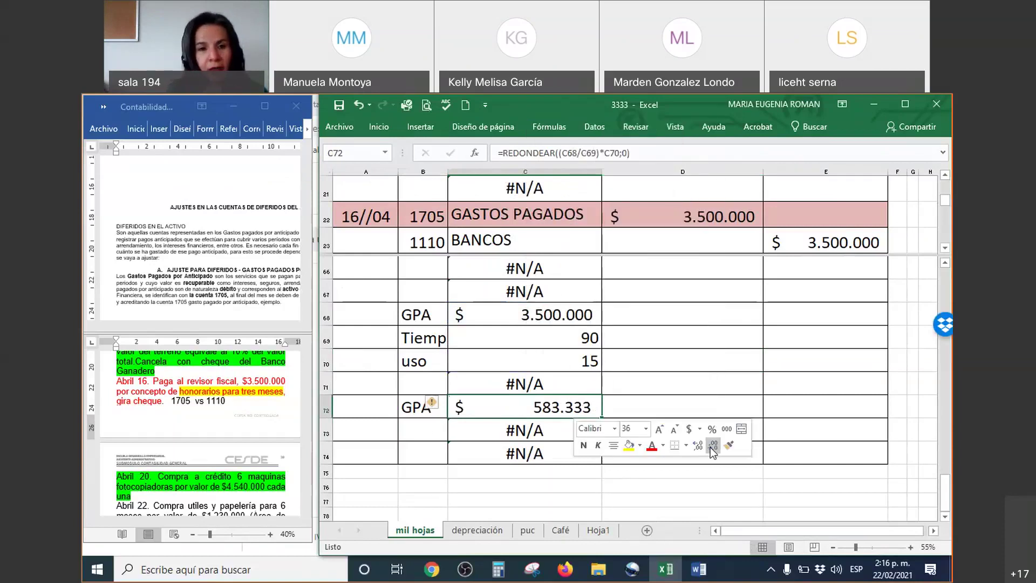
Step: Review the REDONDEAR formula in C72 and tick the GPA value, term and days used with the annotation pen
{"action": "left_click", "coordinate": [424, 411]}
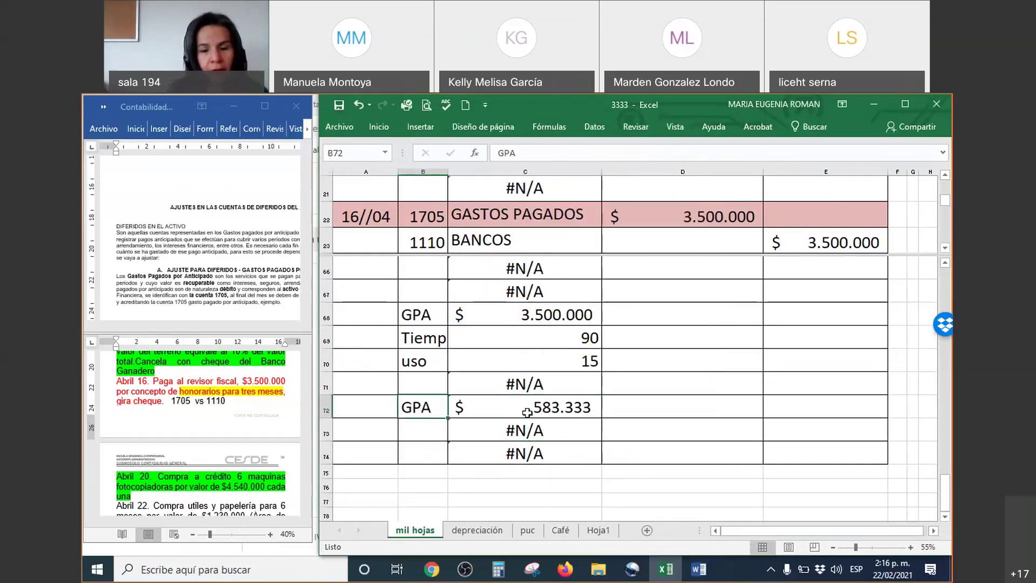
{"action": "double_click", "coordinate": [528, 412]}
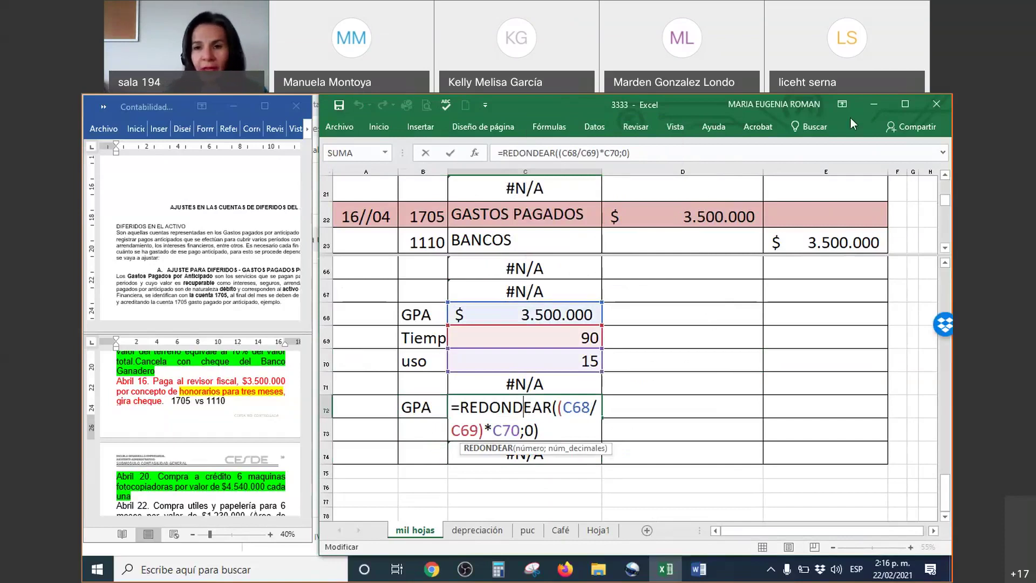
{"action": "left_click", "coordinate": [592, 306]}
{"action": "left_click_drag", "start_coordinate": [596, 310], "coordinate": [637, 281]}
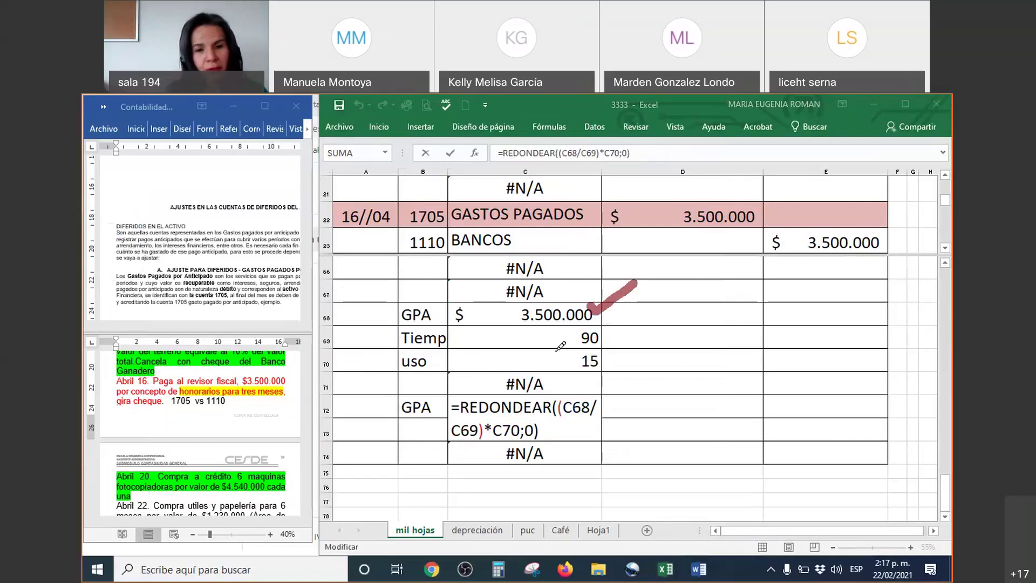
{"action": "left_click", "coordinate": [603, 328]}
{"action": "mouse_move", "coordinate": [604, 329]}
{"action": "left_mouse_down"}
{"action": "mouse_move", "coordinate": [613, 339]}
{"action": "mouse_move", "coordinate": [668, 295]}
{"action": "left_mouse_up"}
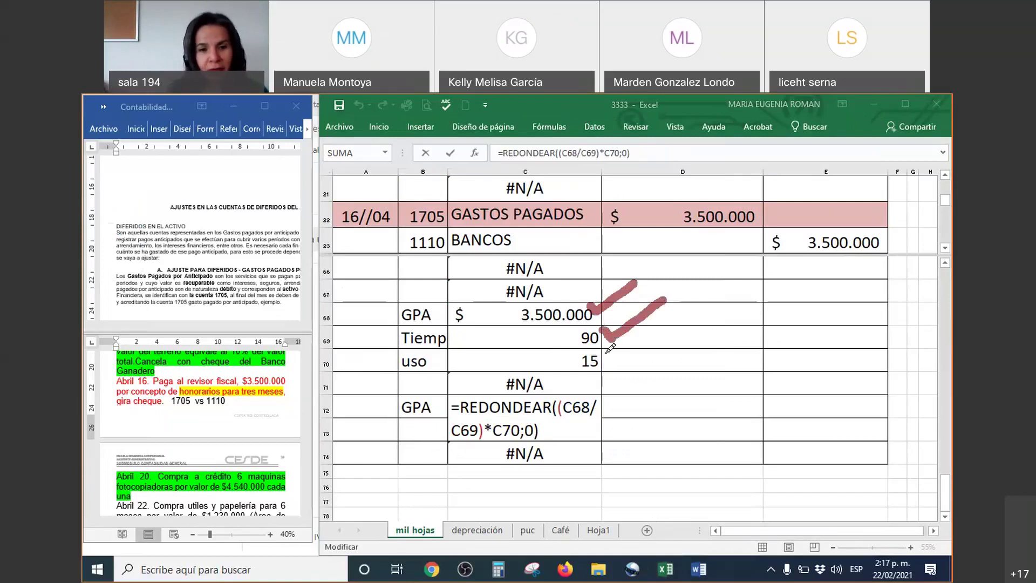
{"action": "left_click_drag", "start_coordinate": [609, 348], "coordinate": [669, 334]}
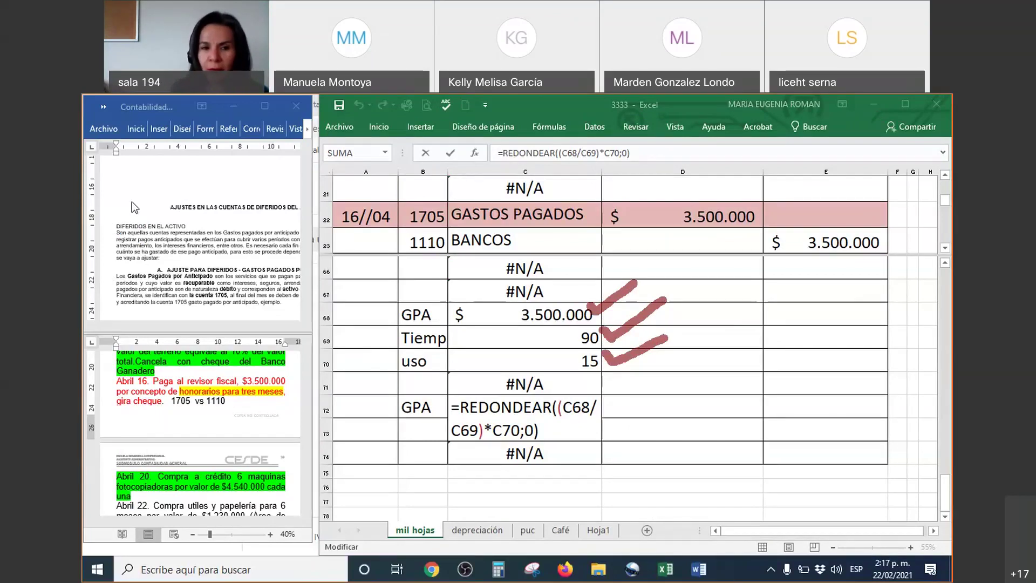
{"action": "left_click", "coordinate": [667, 446]}
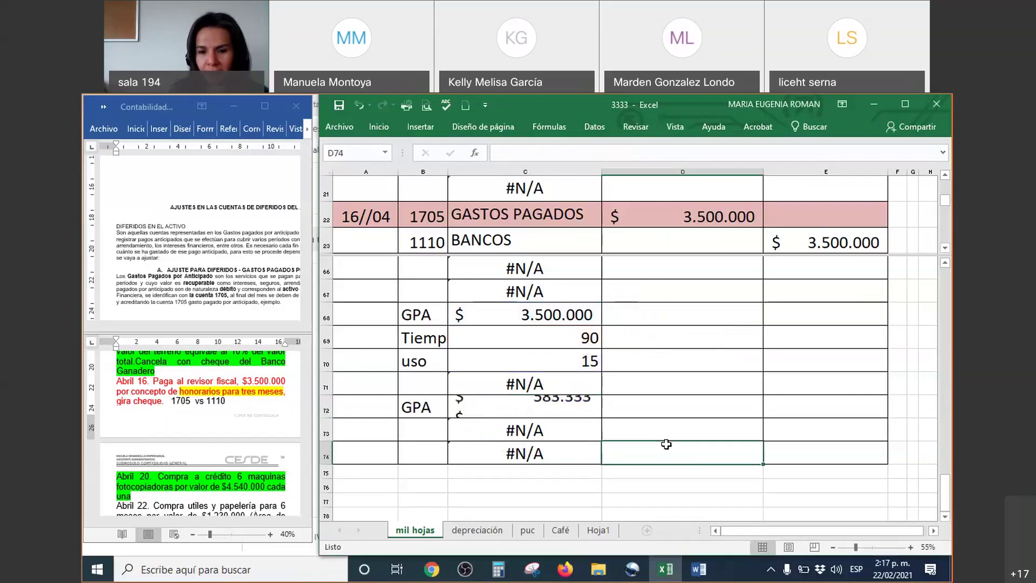
Step: Extend the journal table below row 74 by filling its borders and account lookup formula down several rows
{"action": "left_click_drag", "start_coordinate": [336, 460], "coordinate": [890, 518]}
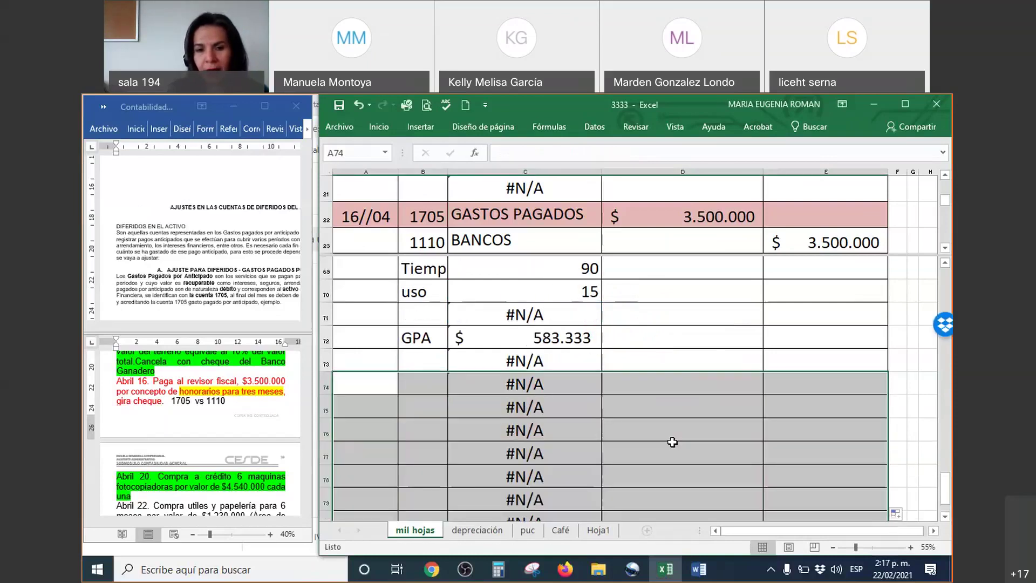
{"action": "left_click", "coordinate": [672, 439]}
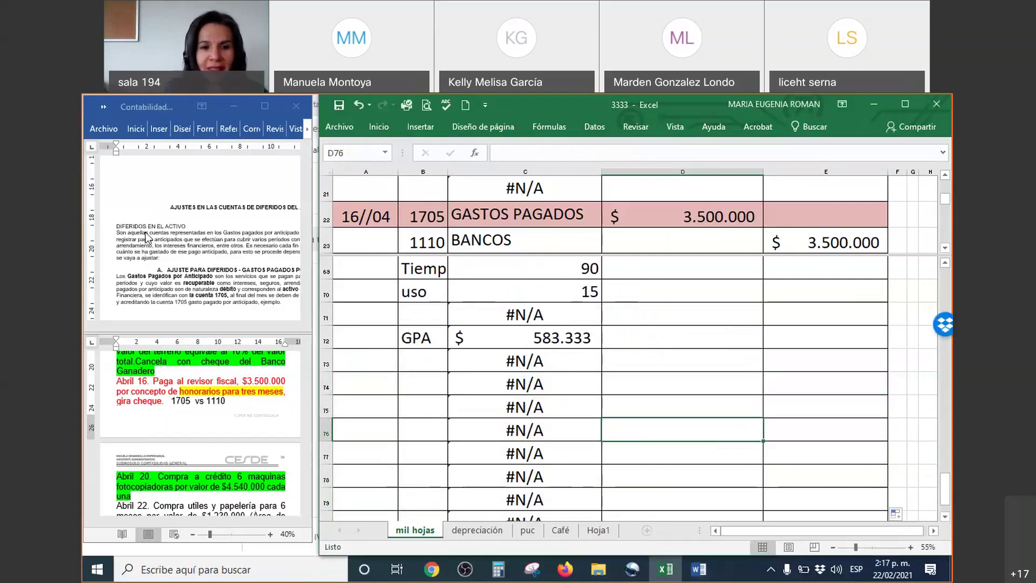
Step: Examine the Word example of the prepaid rent adjustment and compare it with the April 16 entry for account 1705
{"action": "left_click", "coordinate": [182, 257]}
{"action": "scroll", "coordinate": [193, 267], "scroll_direction": "down", "scroll_amount": 2}
{"action": "scroll", "coordinate": [193, 268], "scroll_direction": "down", "scroll_amount": 4}
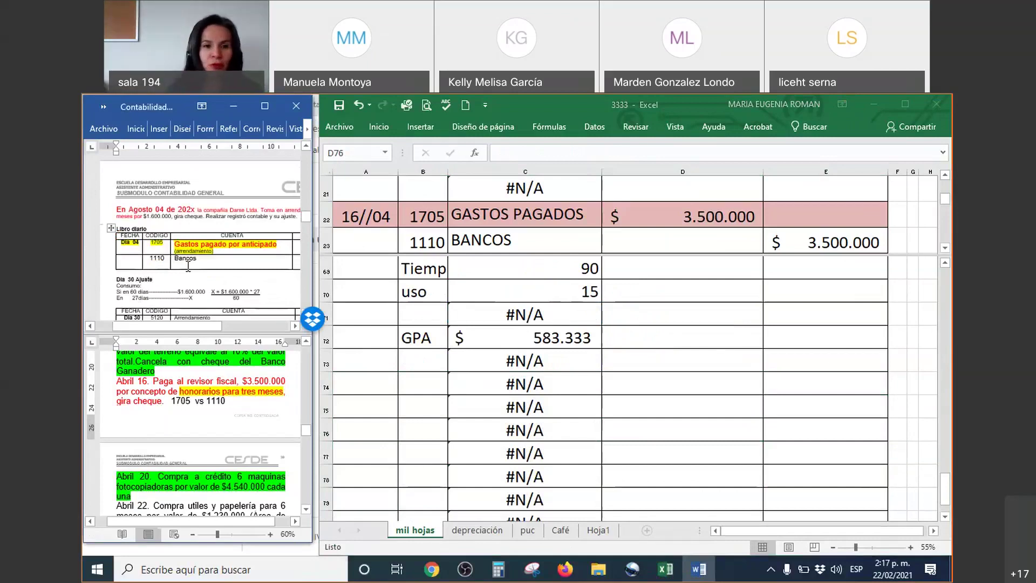
{"action": "scroll", "coordinate": [214, 246], "scroll_direction": "up", "scroll_amount": 1, "text": "ctrl"}
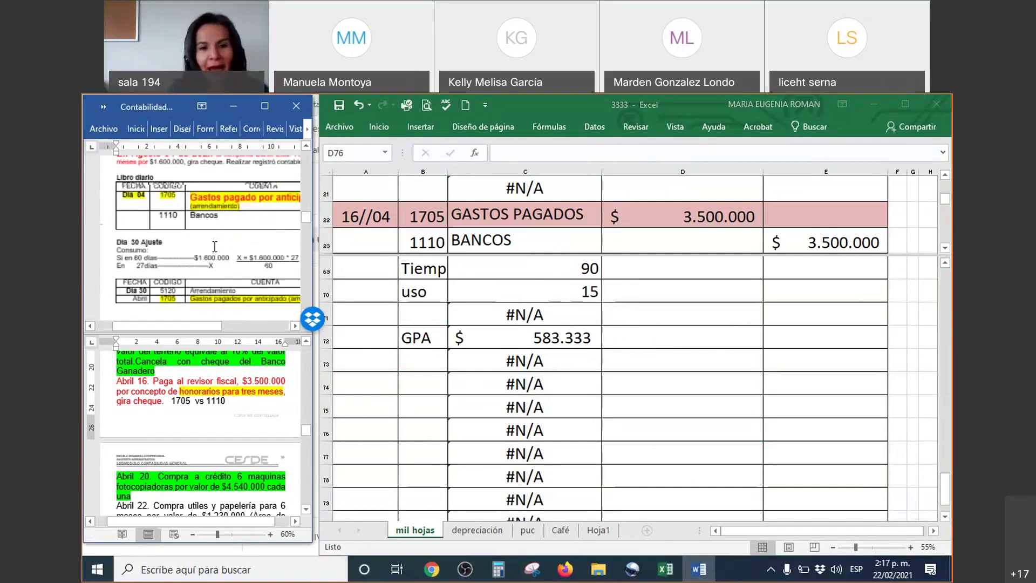
{"action": "left_click", "coordinate": [674, 430]}
{"action": "scroll", "coordinate": [524, 334], "scroll_direction": "down", "scroll_amount": 1}
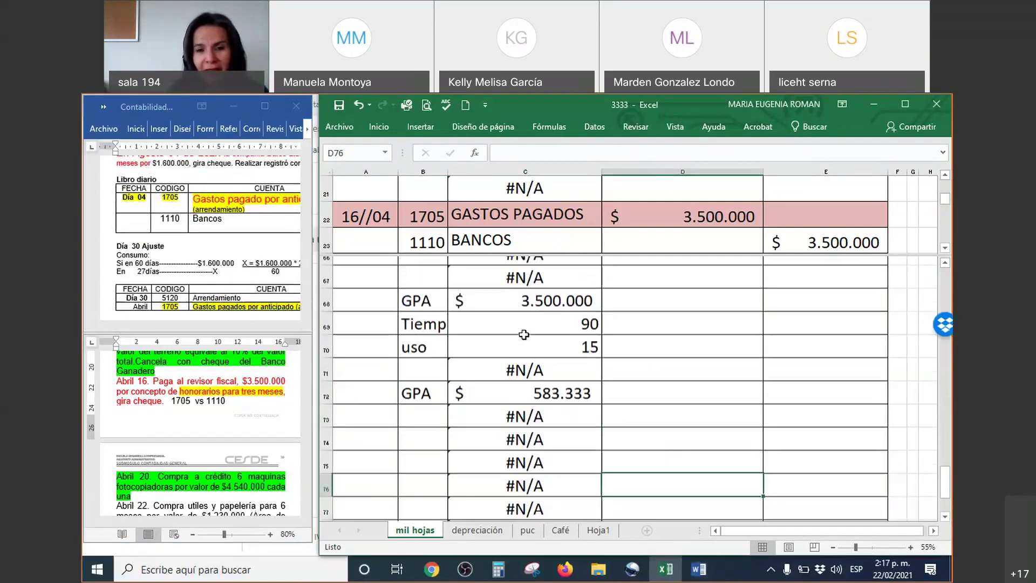
{"action": "left_click", "coordinate": [533, 205]}
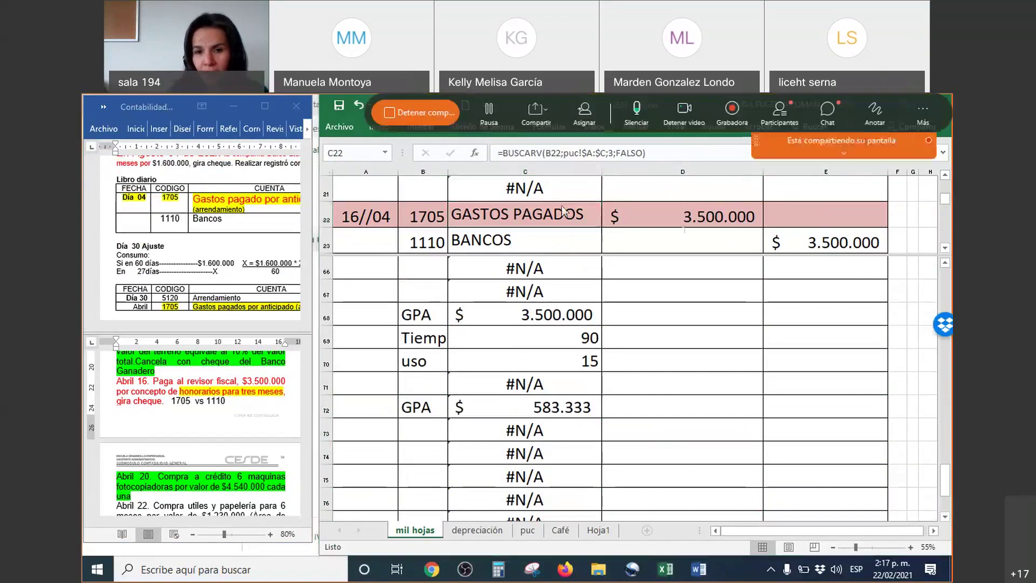
{"action": "mouse_move", "coordinate": [603, 208]}
{"action": "left_mouse_down"}
{"action": "mouse_move", "coordinate": [533, 191]}
{"action": "mouse_move", "coordinate": [412, 195]}
{"action": "mouse_move", "coordinate": [580, 238]}
{"action": "mouse_move", "coordinate": [617, 208]}
{"action": "mouse_move", "coordinate": [592, 194]}
{"action": "mouse_move", "coordinate": [621, 216]}
{"action": "mouse_move", "coordinate": [678, 174]}
{"action": "left_mouse_up"}
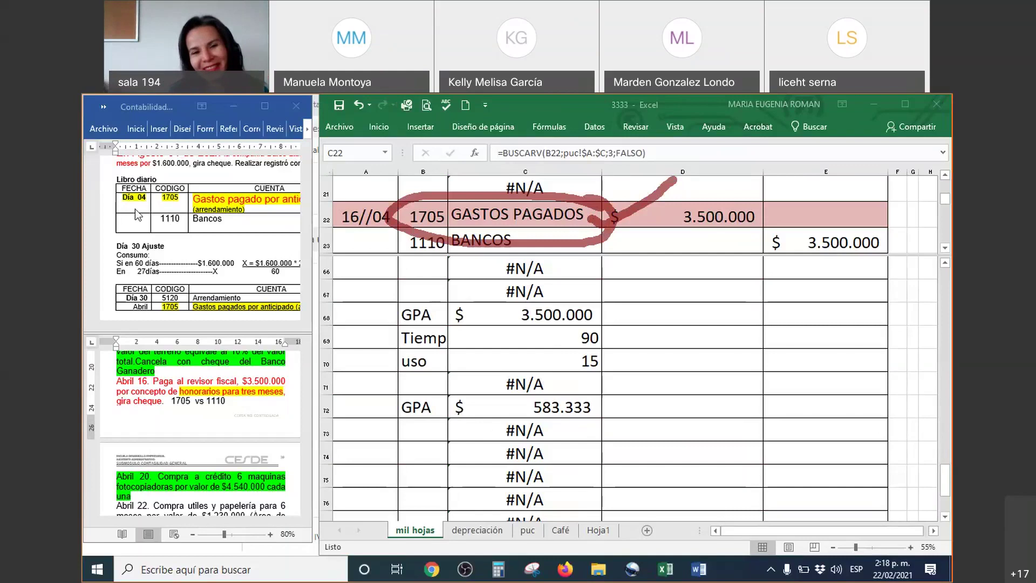
Step: Start the adjustment entry in row 74 with date 30//04 and account code 5110
{"action": "left_click", "coordinate": [394, 455]}
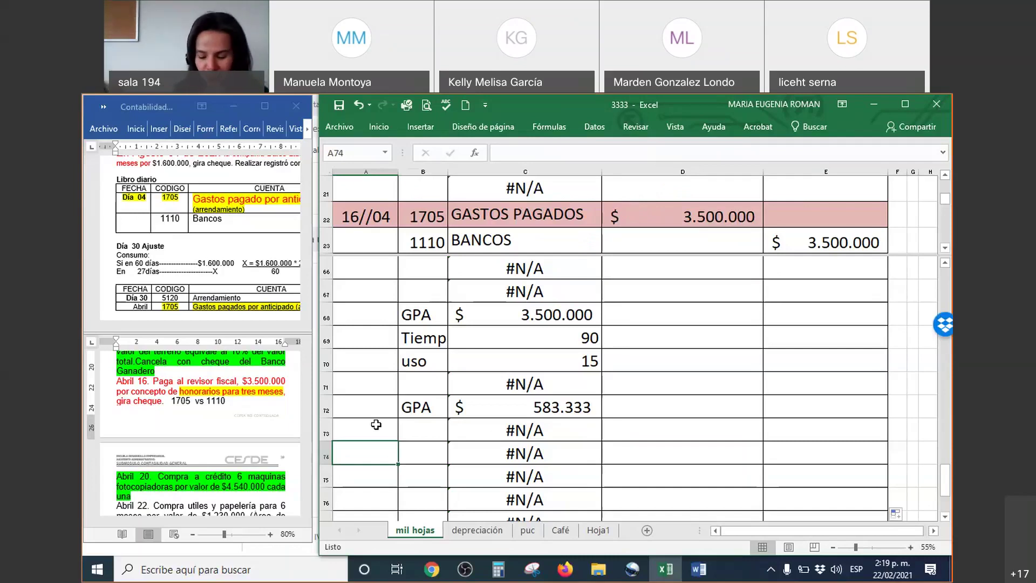
{"action": "type", "text": "30//04"}
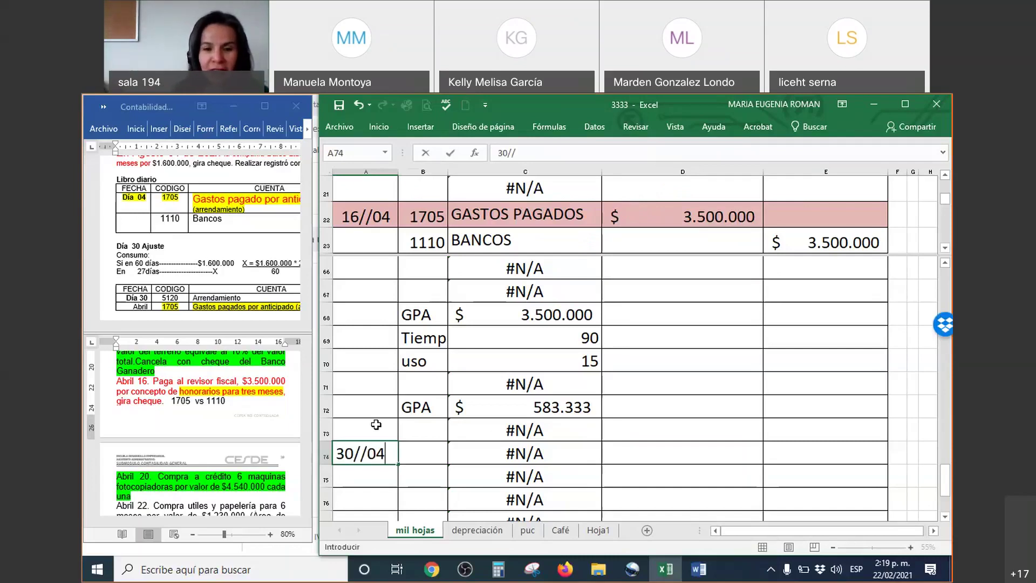
{"action": "key", "text": "Return"}
{"action": "key", "text": "Up"}
{"action": "key", "text": "Right"}
{"action": "type", "text": "5110"}
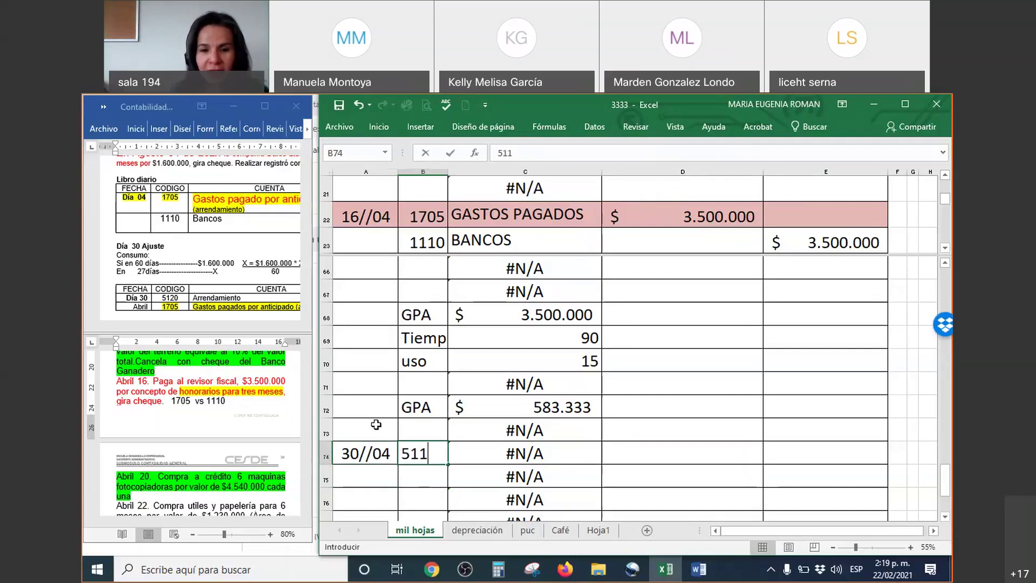
{"action": "key", "text": "Return"}
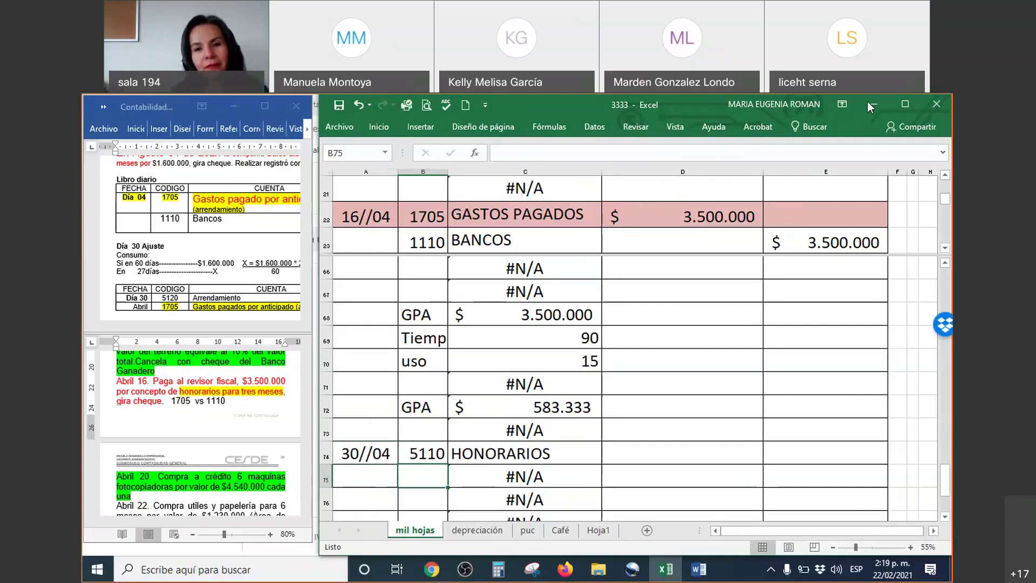
Step: Enter account 1705 in B75 and link the 5110 debit in D74 to the calculated adjustment with =+C72
{"action": "mouse_move", "coordinate": [493, 191]}
{"action": "left_mouse_down"}
{"action": "mouse_move", "coordinate": [474, 186]}
{"action": "mouse_move", "coordinate": [400, 215]}
{"action": "mouse_move", "coordinate": [467, 233]}
{"action": "mouse_move", "coordinate": [734, 238]}
{"action": "mouse_move", "coordinate": [767, 198]}
{"action": "mouse_move", "coordinate": [545, 173]}
{"action": "mouse_move", "coordinate": [441, 182]}
{"action": "left_mouse_up"}
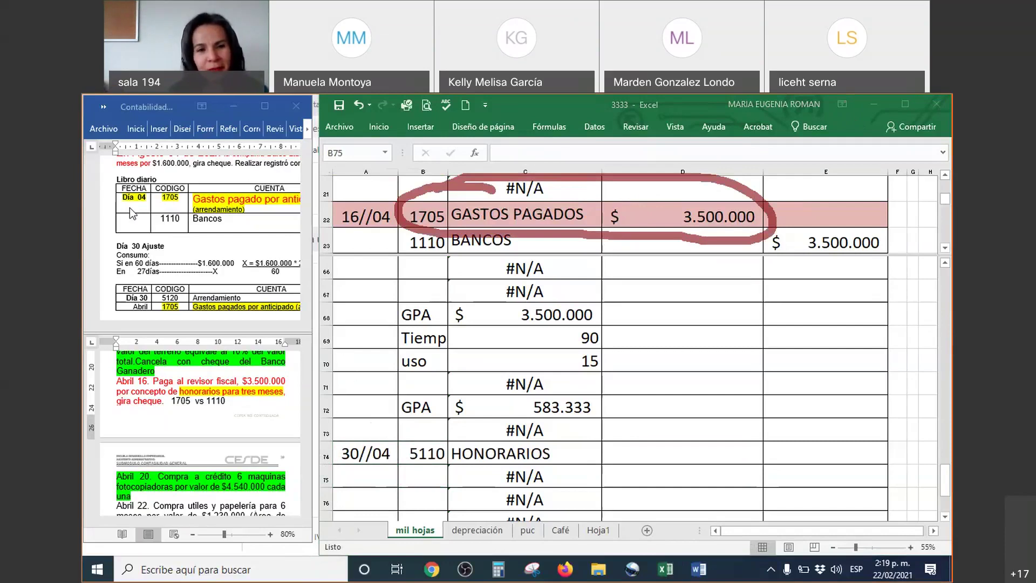
{"action": "left_click", "coordinate": [427, 477]}
{"action": "type", "text": "1705"}
{"action": "key", "text": "Tab"}
{"action": "key", "text": "Tab"}
{"action": "key", "text": "Up"}
{"action": "type", "text": "+"}
{"action": "key", "text": "Up"}
{"action": "key", "text": "Up"}
{"action": "key", "text": "Left"}
{"action": "key", "text": "Return"}
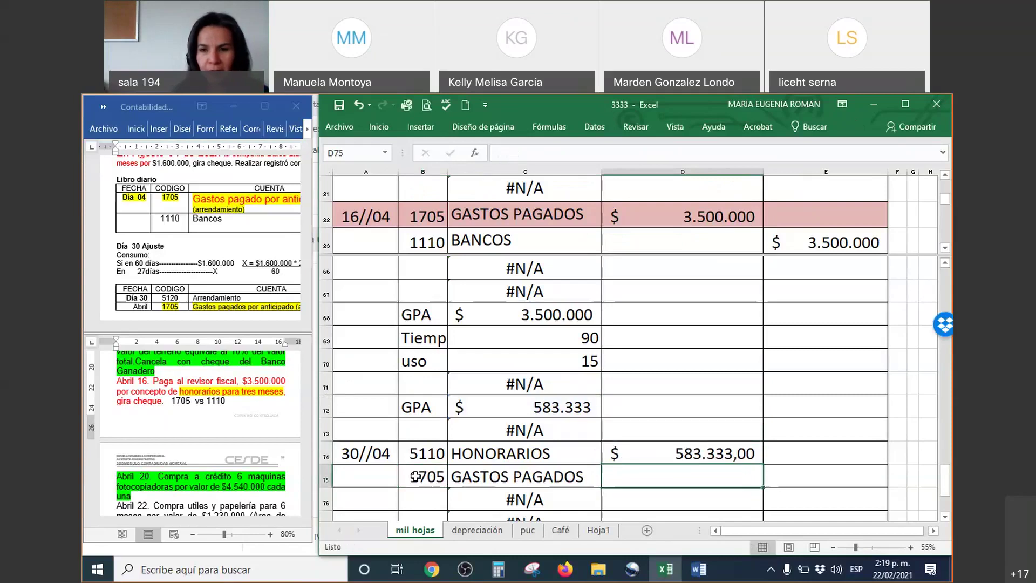
Step: Record the credit for account 1705 in E75 by linking it to the debit with +D74
{"action": "key", "text": "Tab"}
{"action": "type", "text": "+"}
{"action": "key", "text": "Up"}
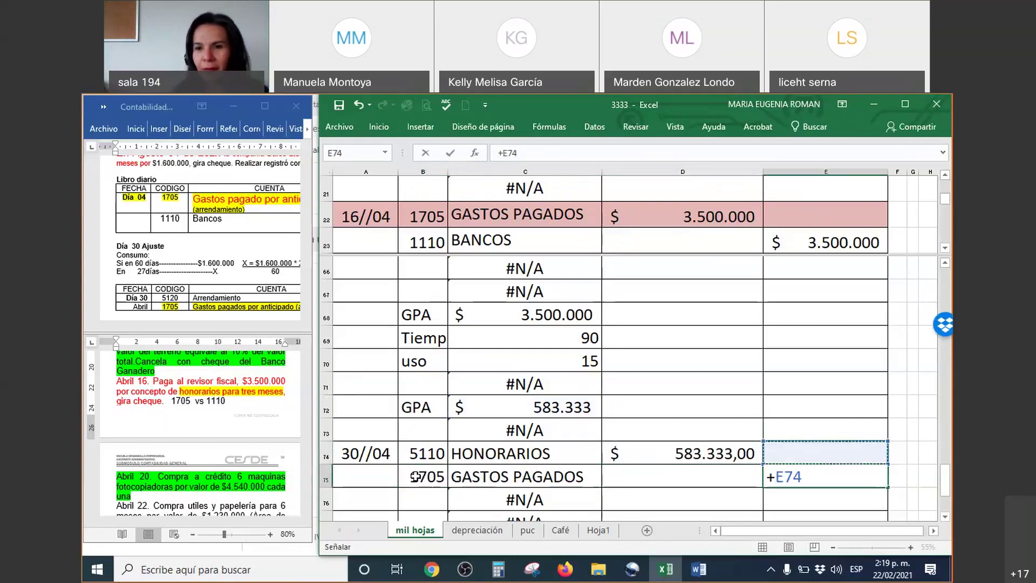
{"action": "key", "text": "Left"}
{"action": "key", "text": "Return"}
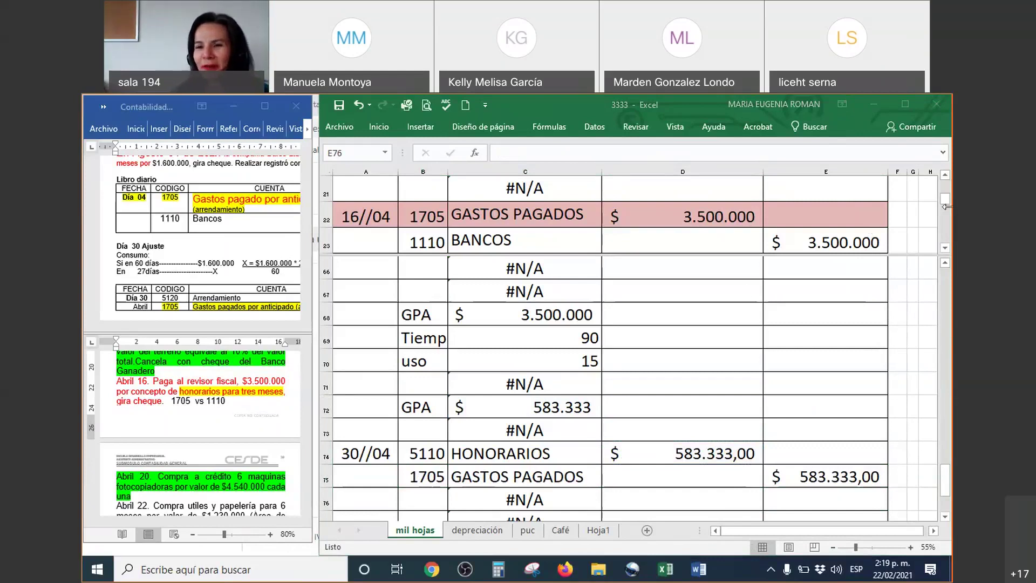
Step: Remove the two decimals from the debit and credit amounts in D74:E75
{"action": "left_click_drag", "start_coordinate": [688, 451], "coordinate": [800, 474]}
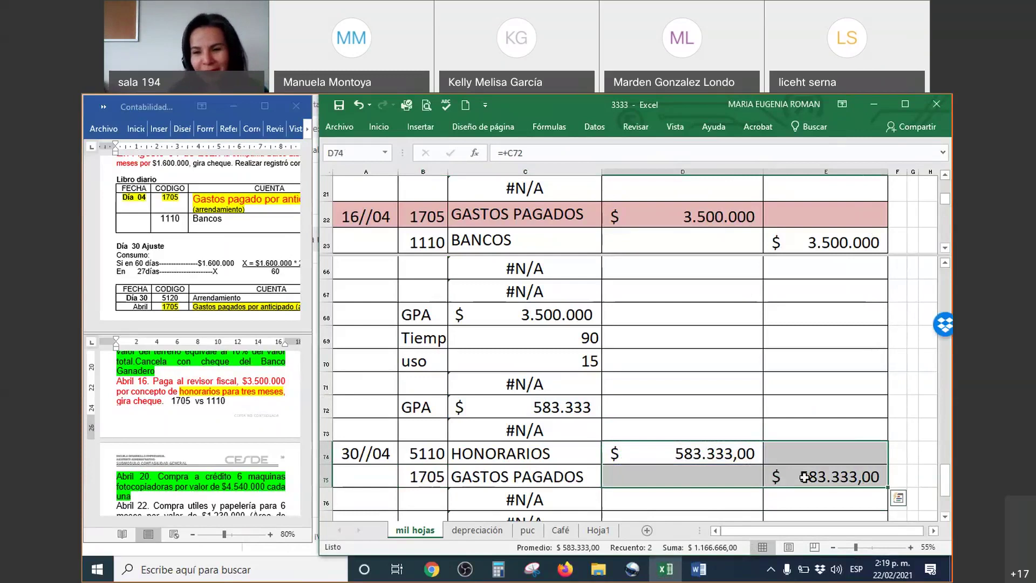
{"action": "right_click", "coordinate": [820, 480]}
{"action": "left_click", "coordinate": [765, 515]}
{"action": "left_click", "coordinate": [765, 515]}
{"action": "left_click", "coordinate": [885, 377]}
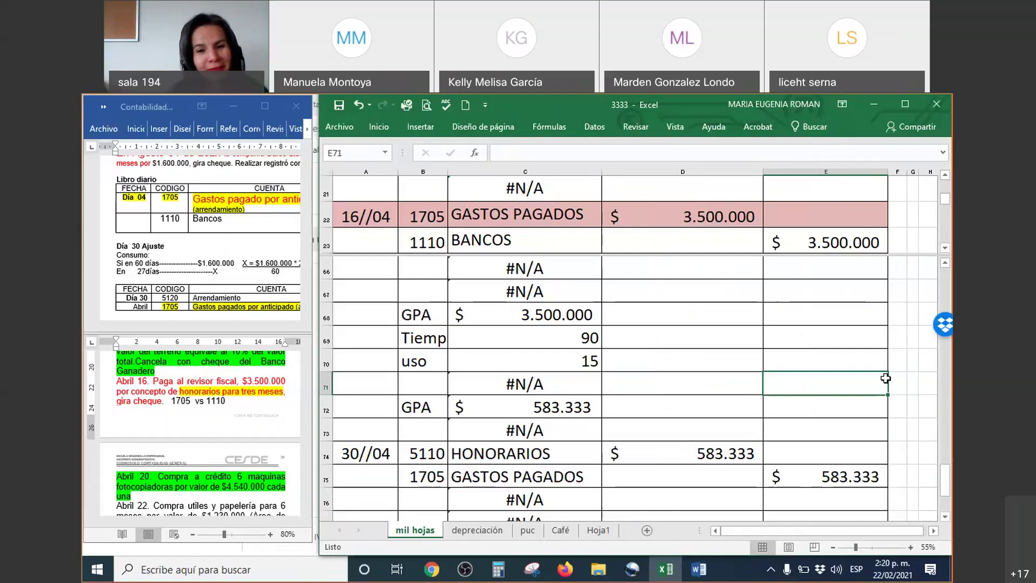
Step: Insert a blank row 72 above the calculated GPA adjustment
{"action": "left_click", "coordinate": [325, 406]}
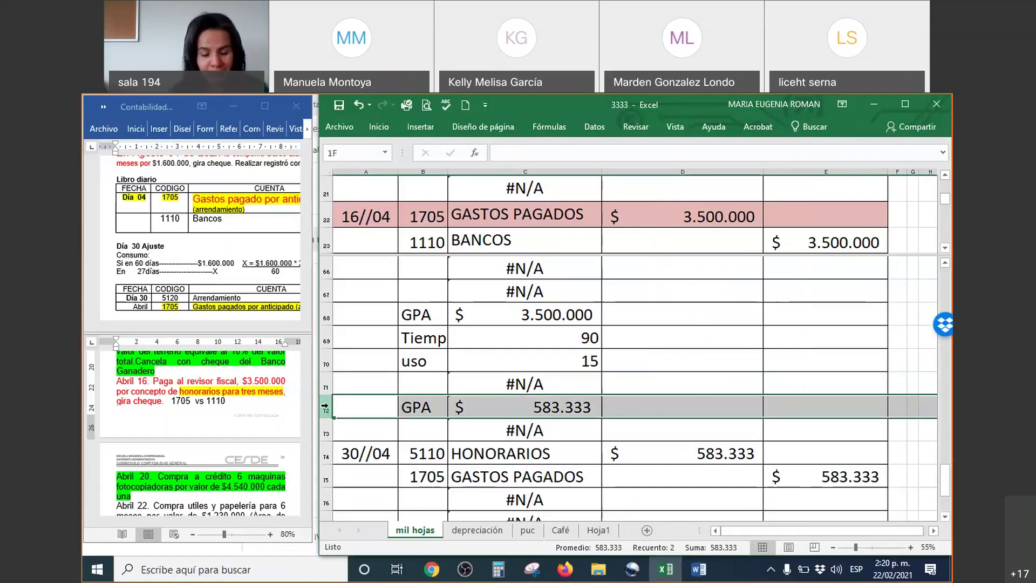
{"action": "key", "text": "ctrl+plus"}
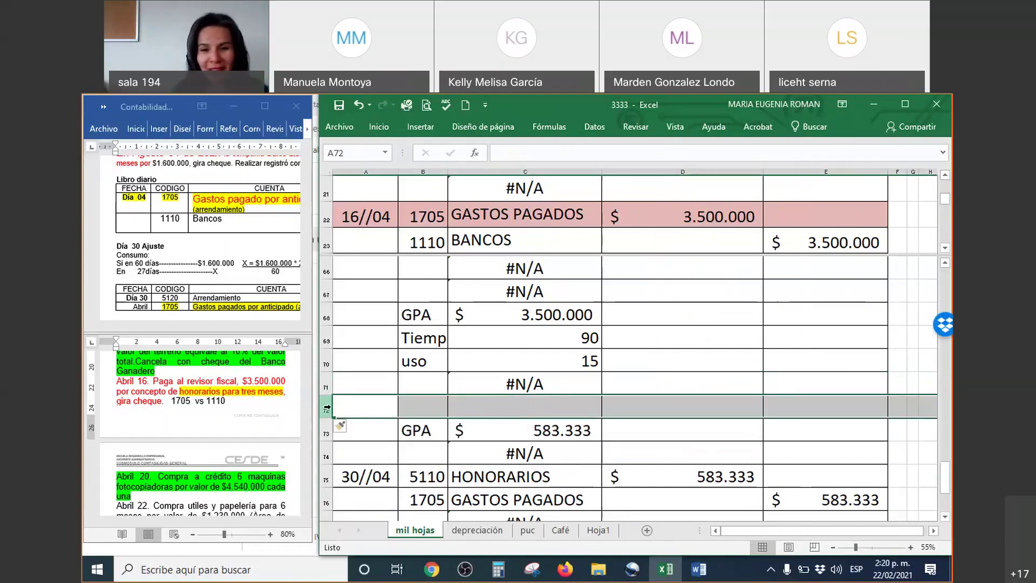
{"action": "left_click", "coordinate": [459, 409]}
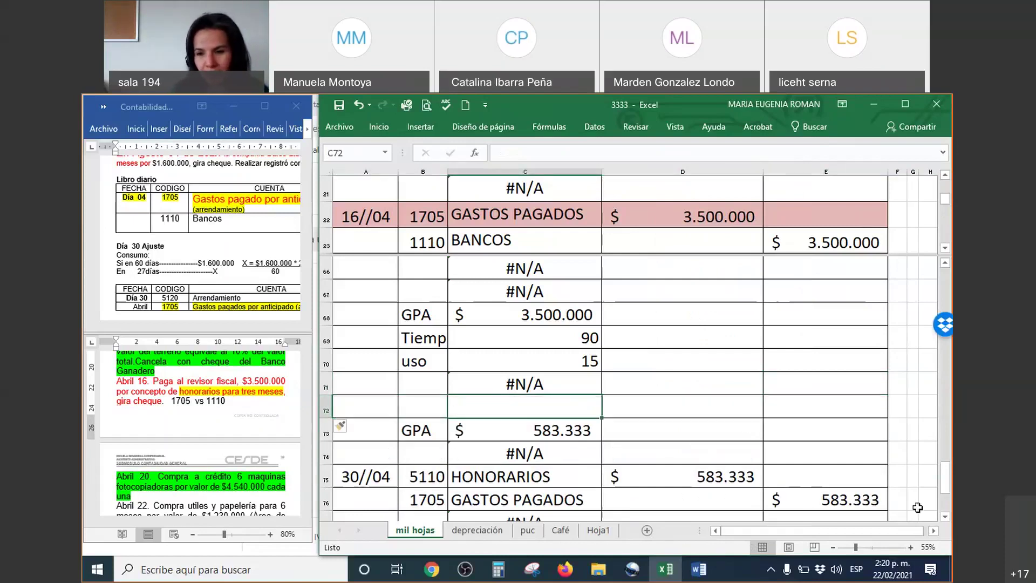
{"action": "scroll", "coordinate": [634, 391], "scroll_direction": "down", "scroll_amount": 1}
{"action": "left_click", "coordinate": [421, 385]}
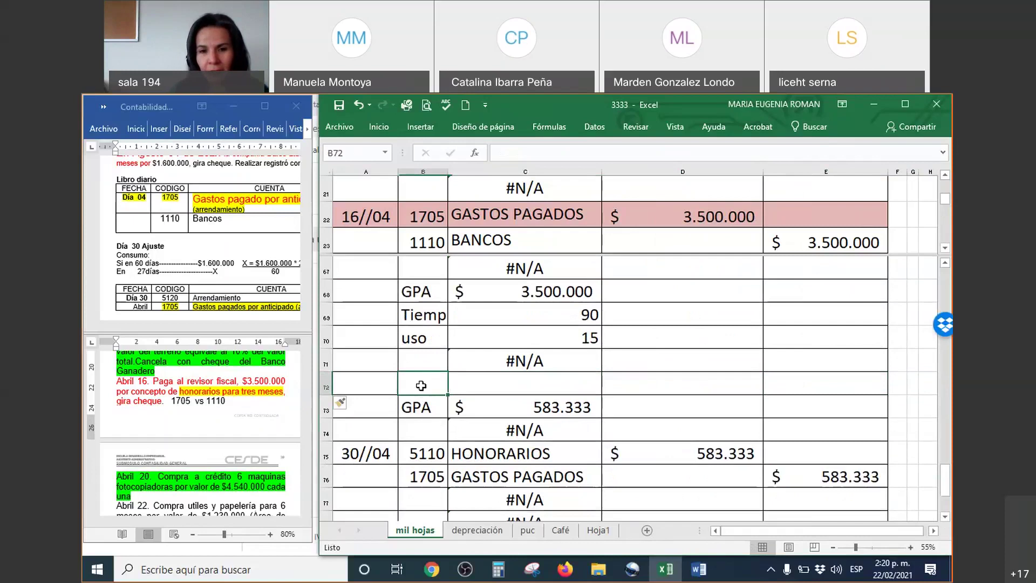
Step: Review the depreciation and prepaid expense calculations and entries recorded in the adjustments section
{"action": "scroll", "coordinate": [478, 365], "scroll_direction": "down", "scroll_amount": 2}
{"action": "scroll", "coordinate": [478, 365], "scroll_direction": "up", "scroll_amount": 4}
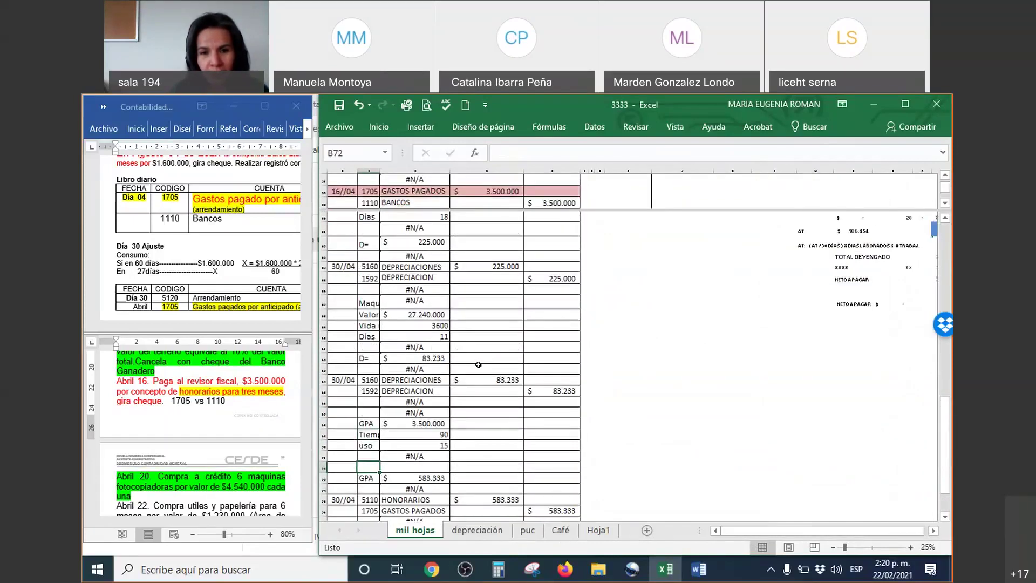
{"action": "scroll", "coordinate": [478, 365], "scroll_direction": "down", "scroll_amount": 1}
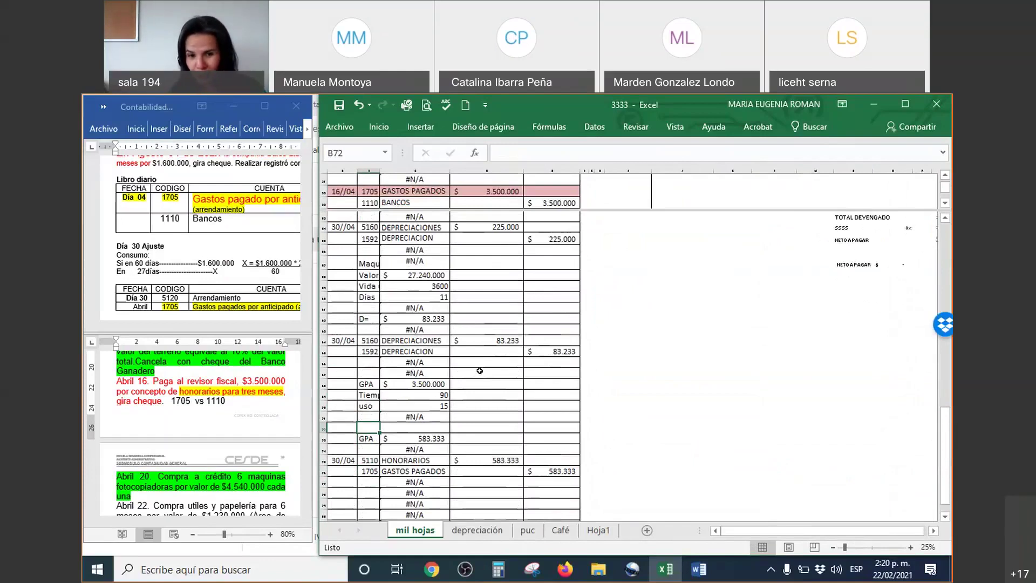
{"action": "scroll", "coordinate": [481, 371], "scroll_direction": "up", "scroll_amount": 1, "text": "ctrl"}
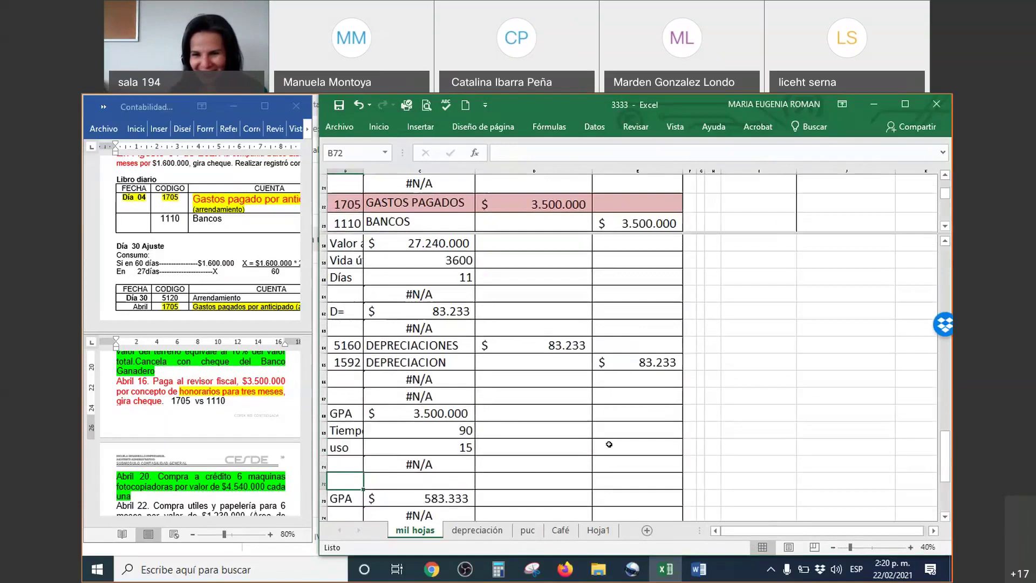
{"action": "left_click", "coordinate": [716, 531]}
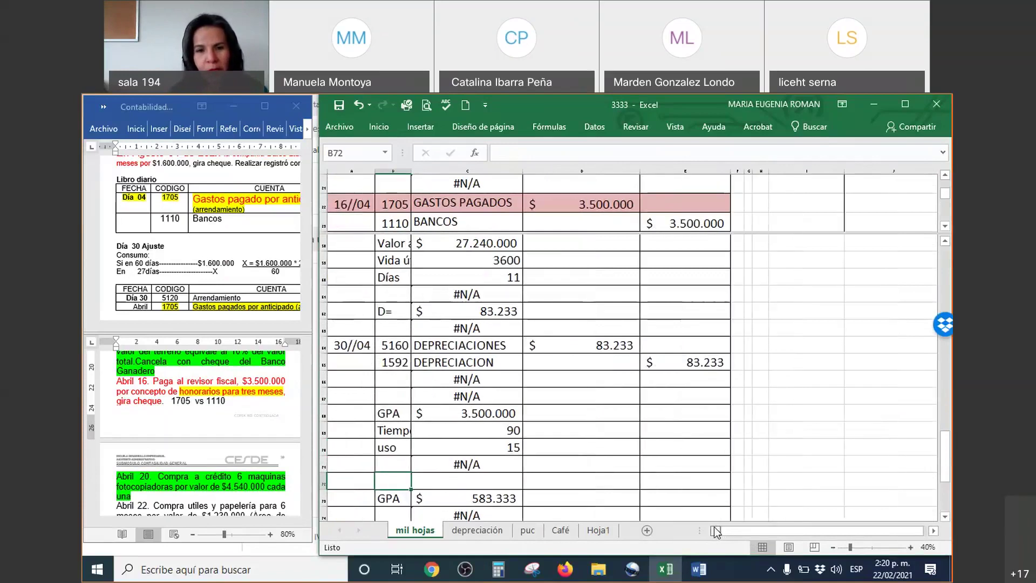
{"action": "scroll", "coordinate": [597, 426], "scroll_direction": "up", "scroll_amount": 7}
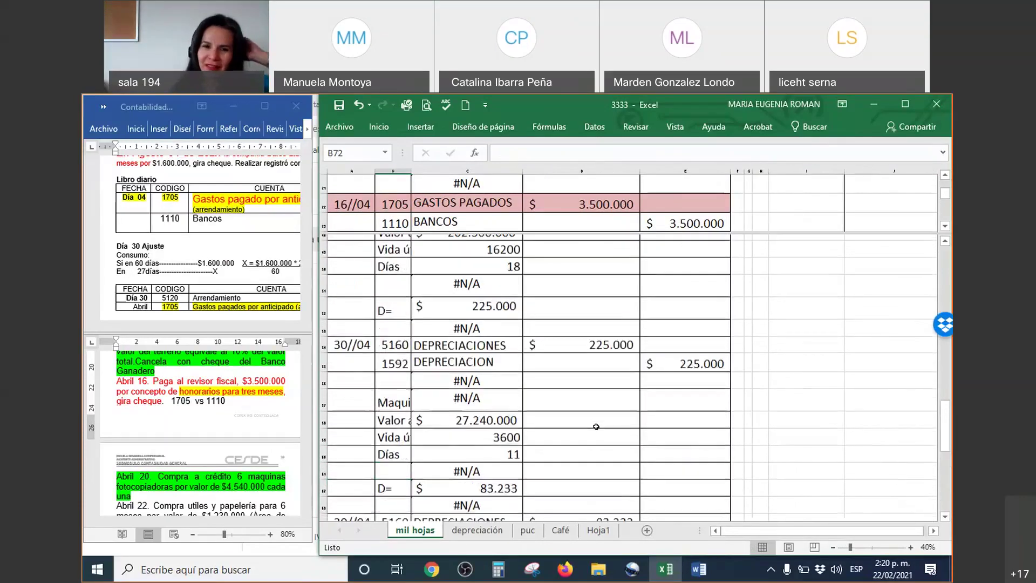
{"action": "scroll", "coordinate": [596, 427], "scroll_direction": "down", "scroll_amount": 1}
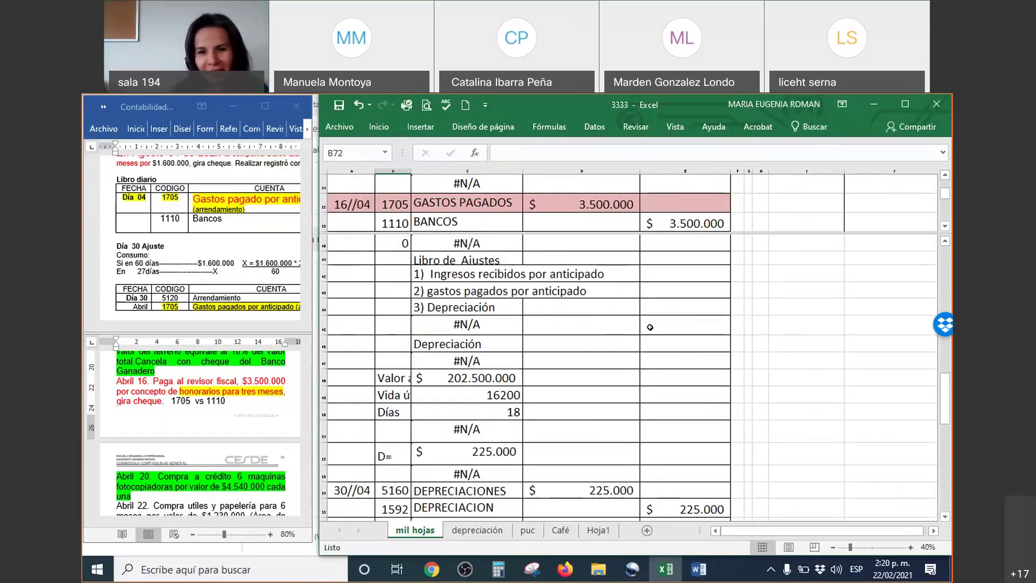
Step: Adjust the split panes to compare the Libro de Ajustes list with the recorded adjustments for accounts 5110 and 1705
{"action": "left_click_drag", "start_coordinate": [622, 233], "coordinate": [624, 307]}
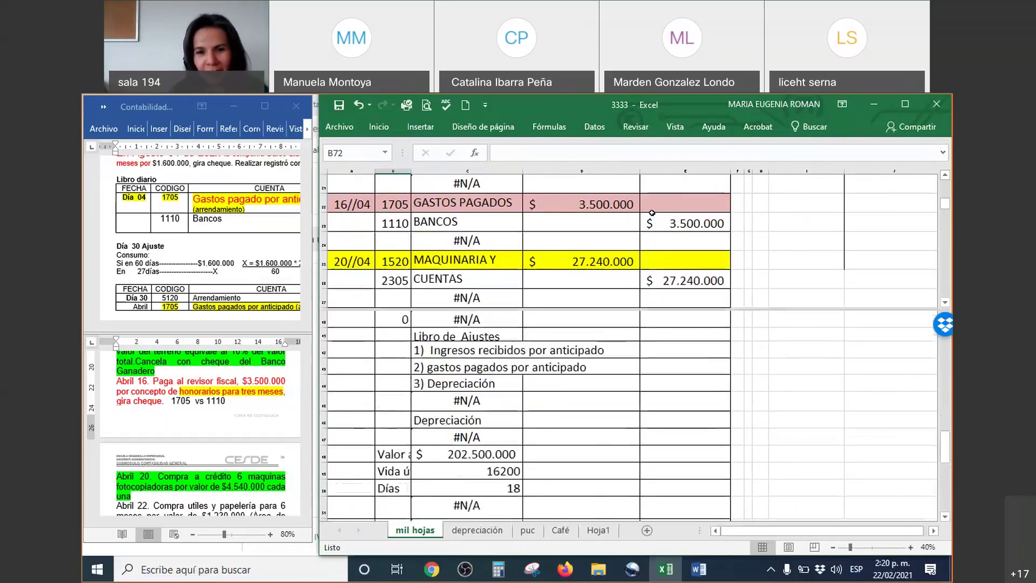
{"action": "left_click", "coordinate": [651, 211]}
{"action": "scroll", "coordinate": [651, 213], "scroll_direction": "down", "scroll_amount": 6}
{"action": "scroll", "coordinate": [652, 215], "scroll_direction": "down", "scroll_amount": 1}
{"action": "left_click_drag", "start_coordinate": [638, 305], "coordinate": [636, 275]}
{"action": "left_click", "coordinate": [615, 326]}
{"action": "scroll", "coordinate": [615, 326], "scroll_direction": "down", "scroll_amount": 3}
{"action": "scroll", "coordinate": [616, 326], "scroll_direction": "down", "scroll_amount": 8}
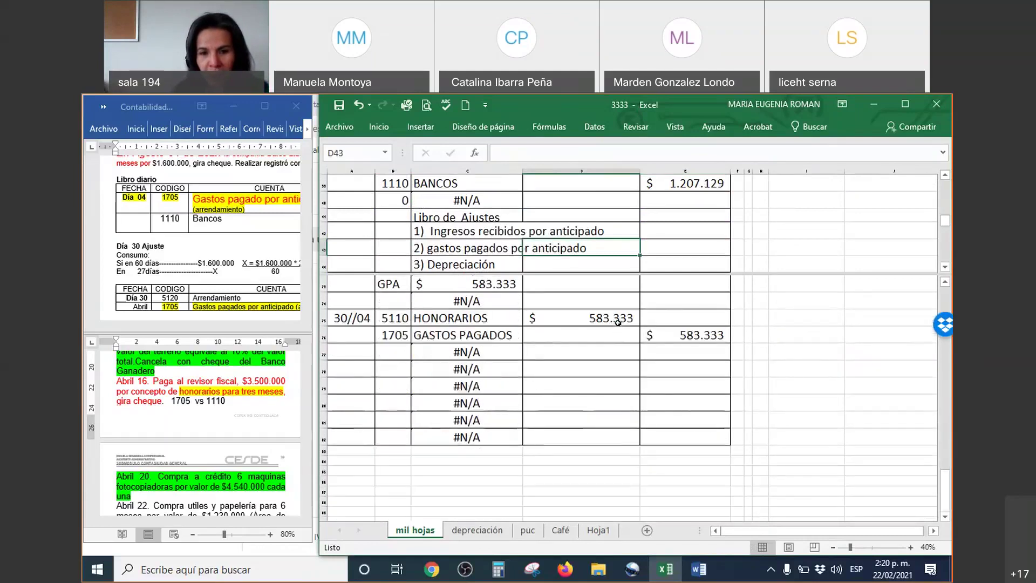
{"action": "scroll", "coordinate": [618, 322], "scroll_direction": "up", "scroll_amount": 3}
{"action": "scroll", "coordinate": [618, 321], "scroll_direction": "down", "scroll_amount": 2}
{"action": "scroll", "coordinate": [618, 321], "scroll_direction": "up", "scroll_amount": 2}
{"action": "scroll", "coordinate": [618, 321], "scroll_direction": "down", "scroll_amount": 1}
{"action": "scroll", "coordinate": [618, 321], "scroll_direction": "up", "scroll_amount": 1}
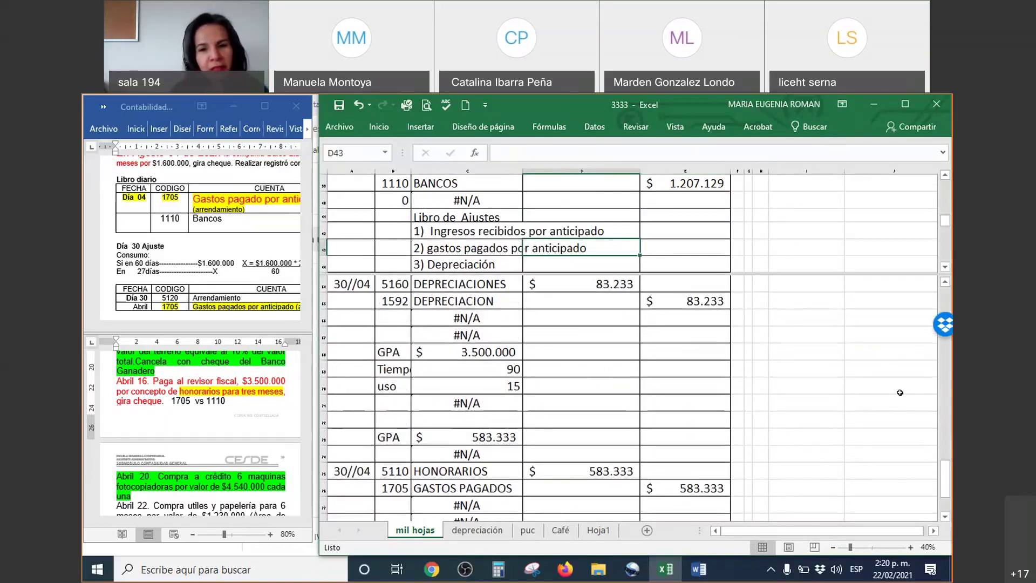